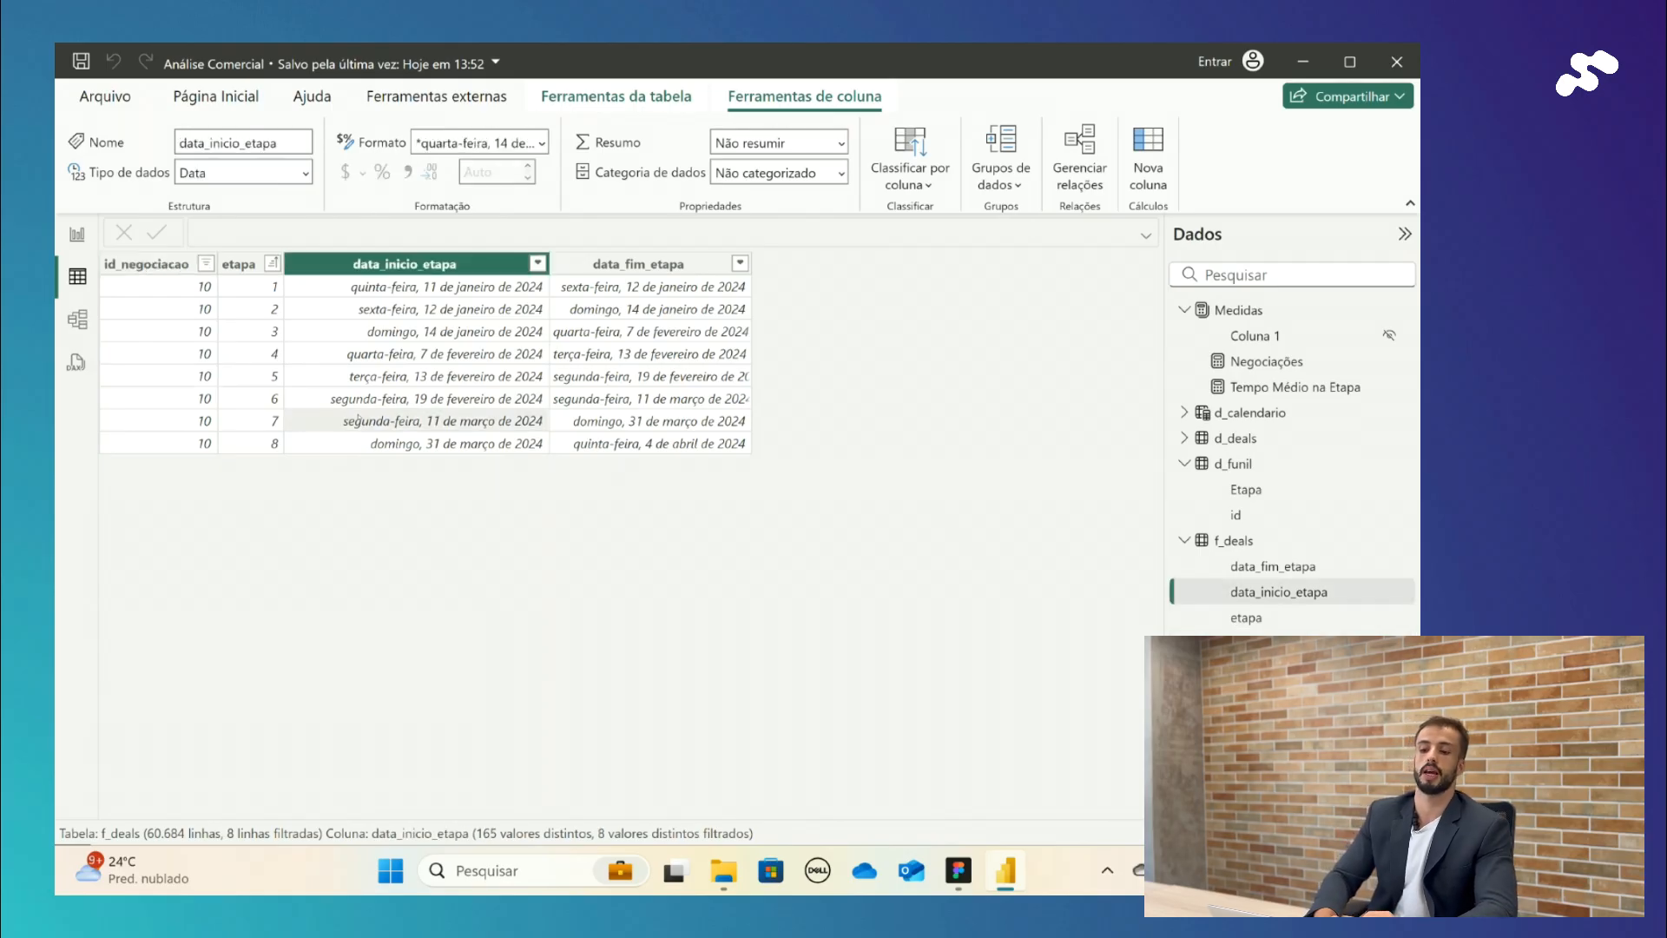
Step: Examine deal 10's stages with their start and end dates in the f_deals table, and return to the report page
click(140, 265)
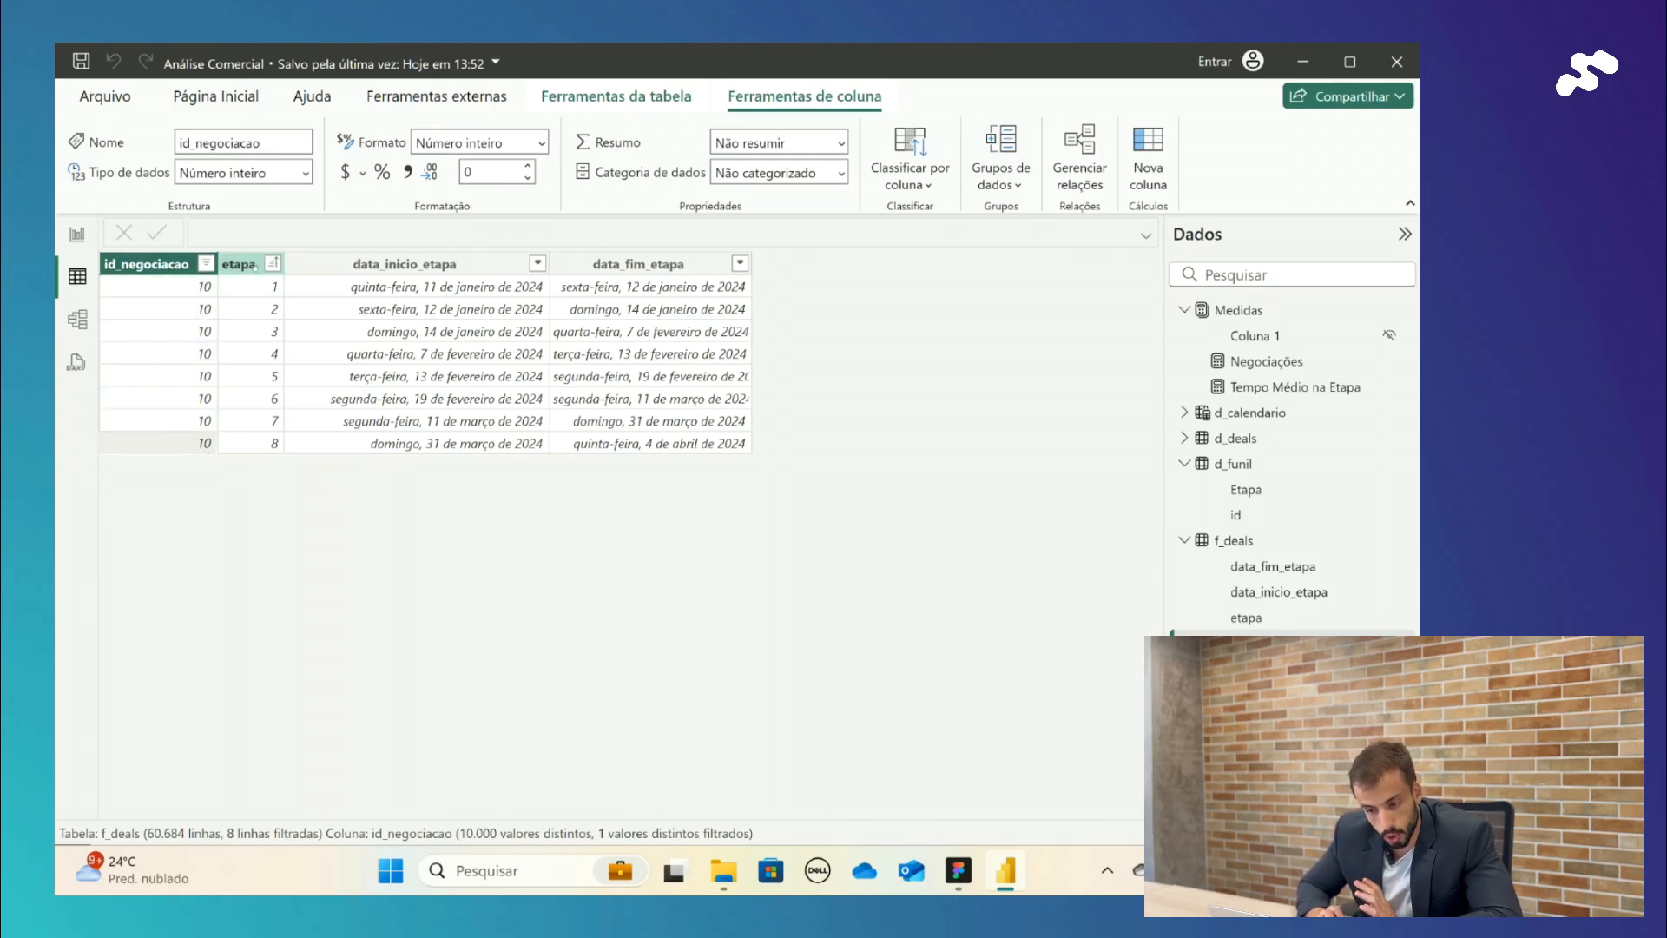
click(254, 264)
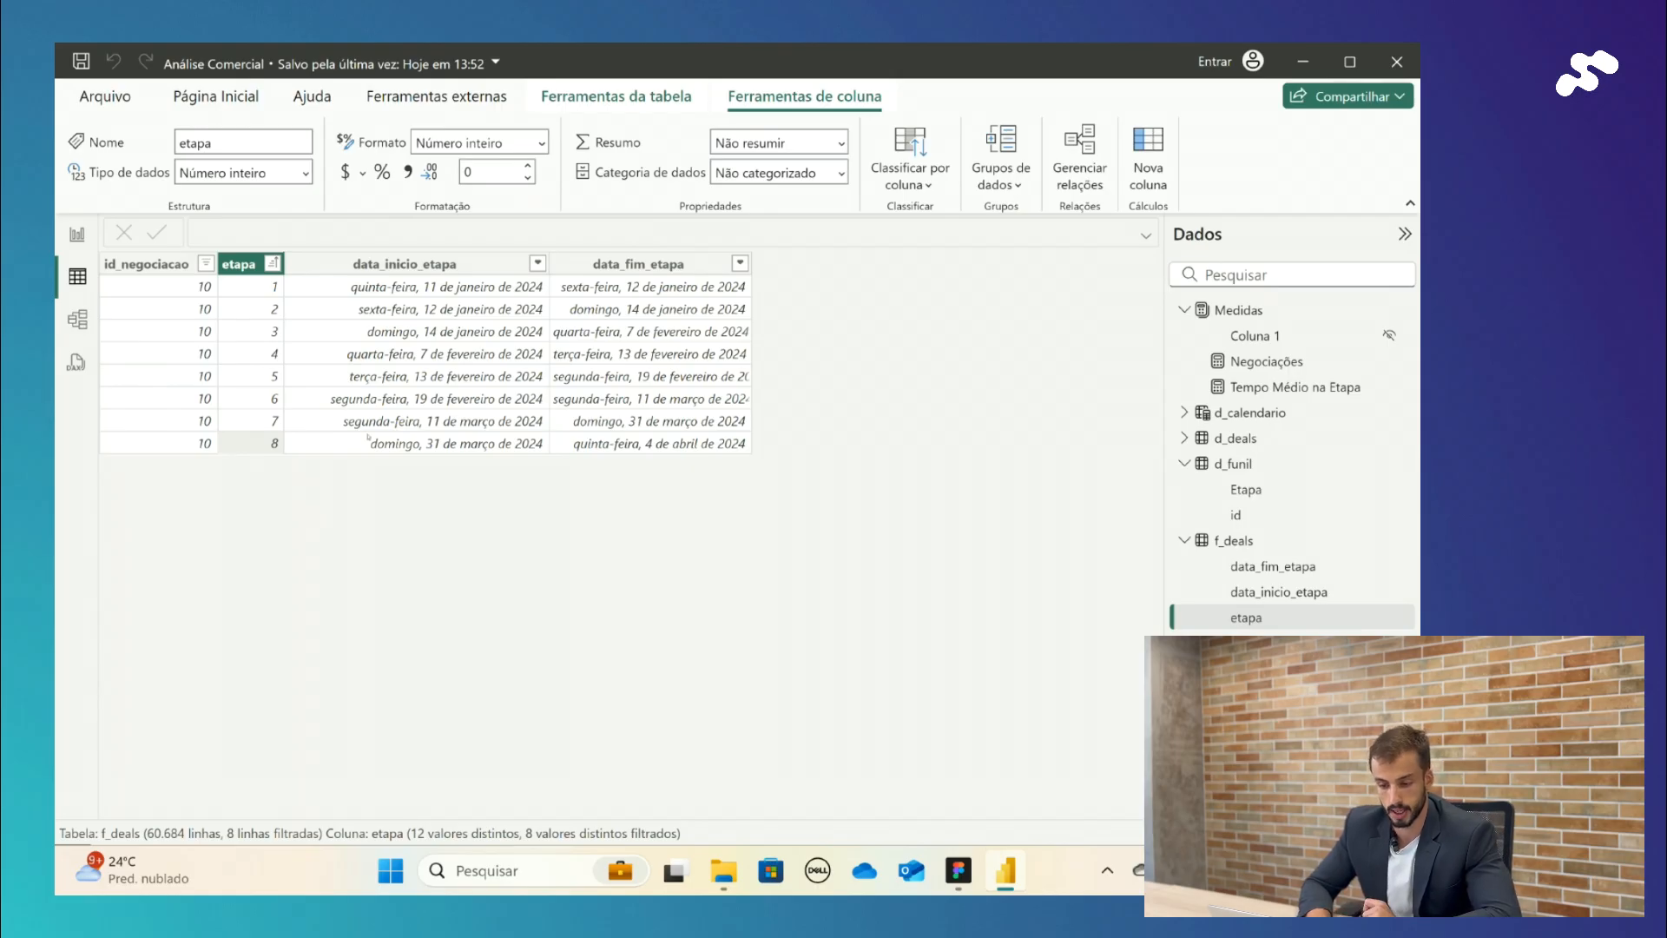
click(369, 436)
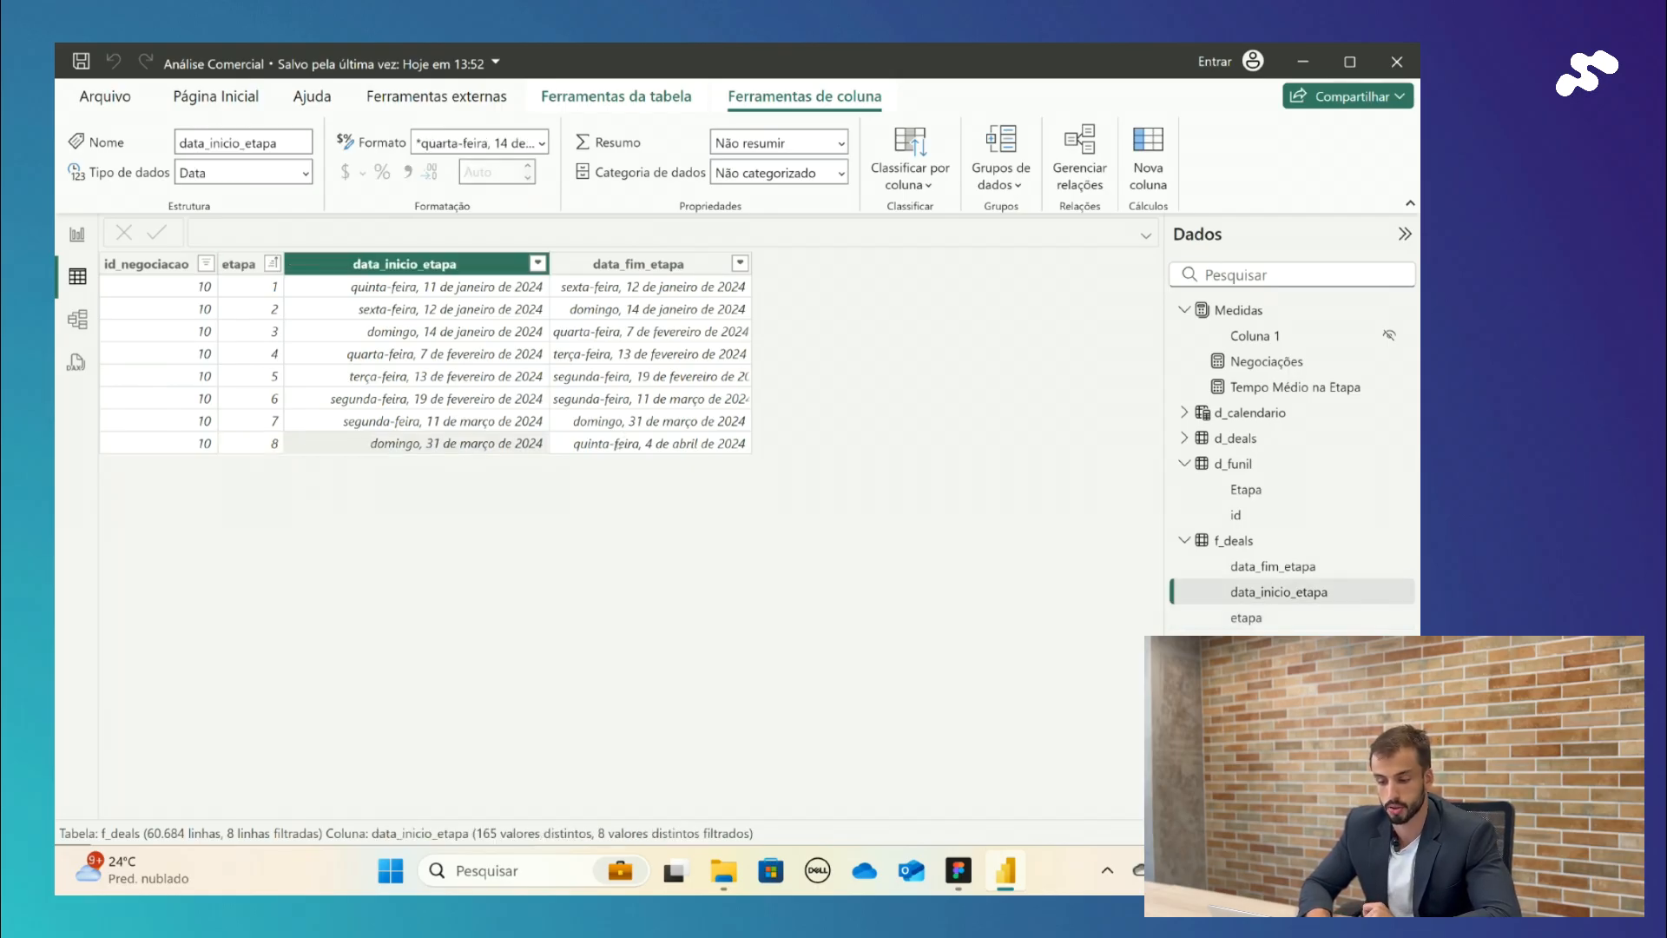
click(621, 445)
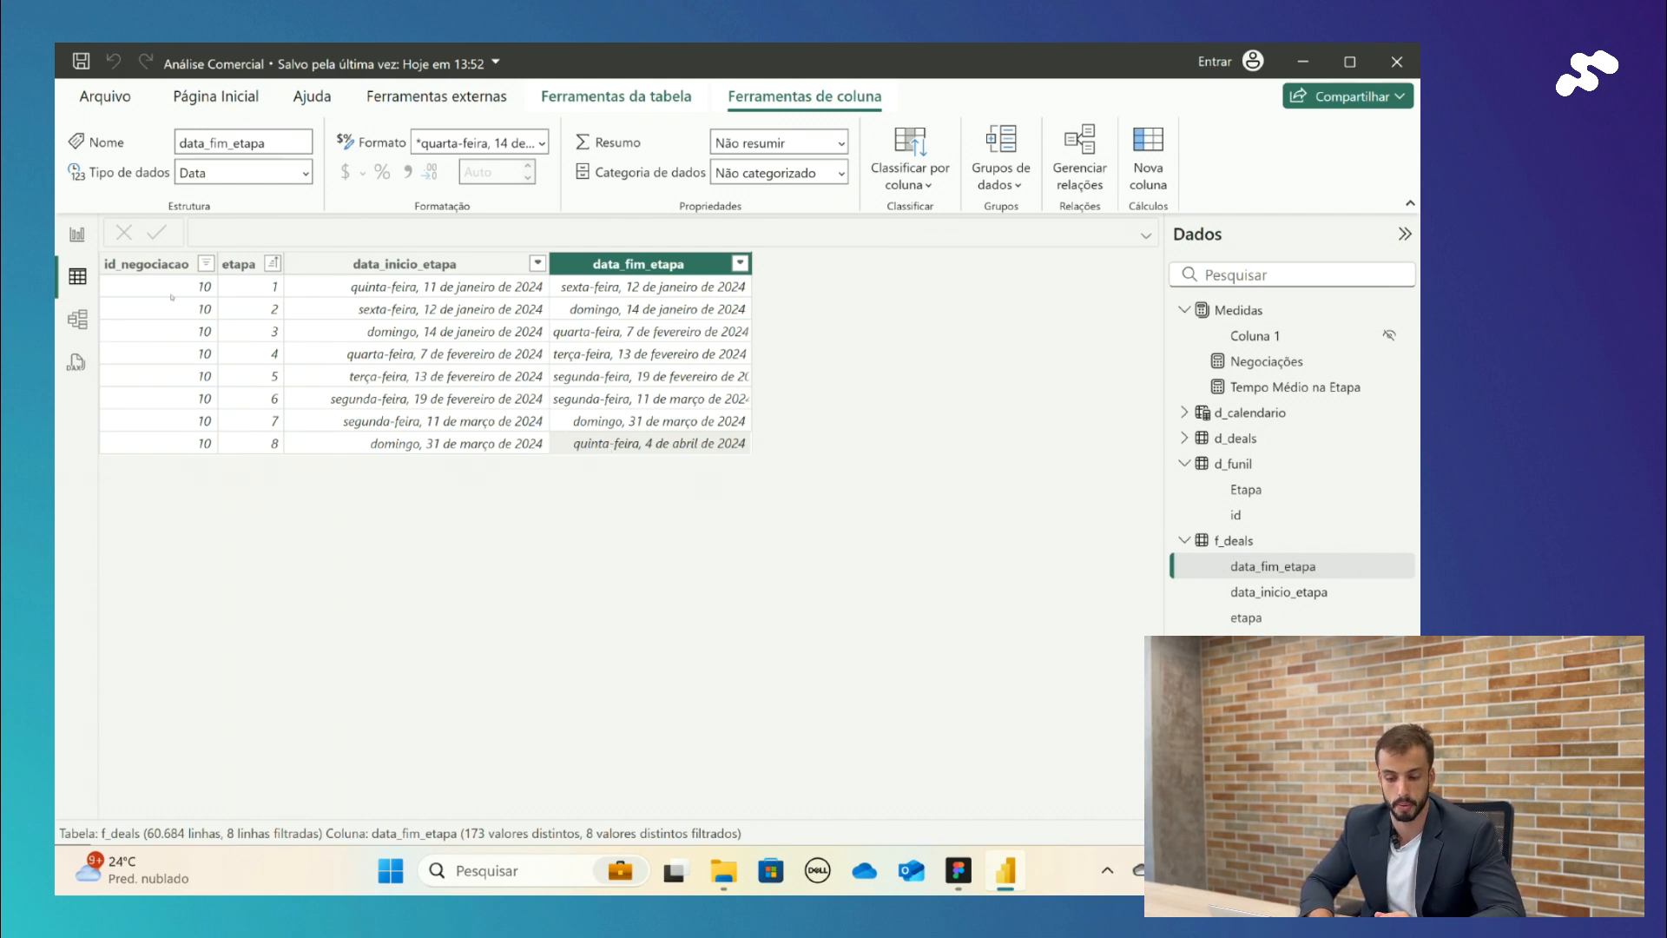
click(78, 234)
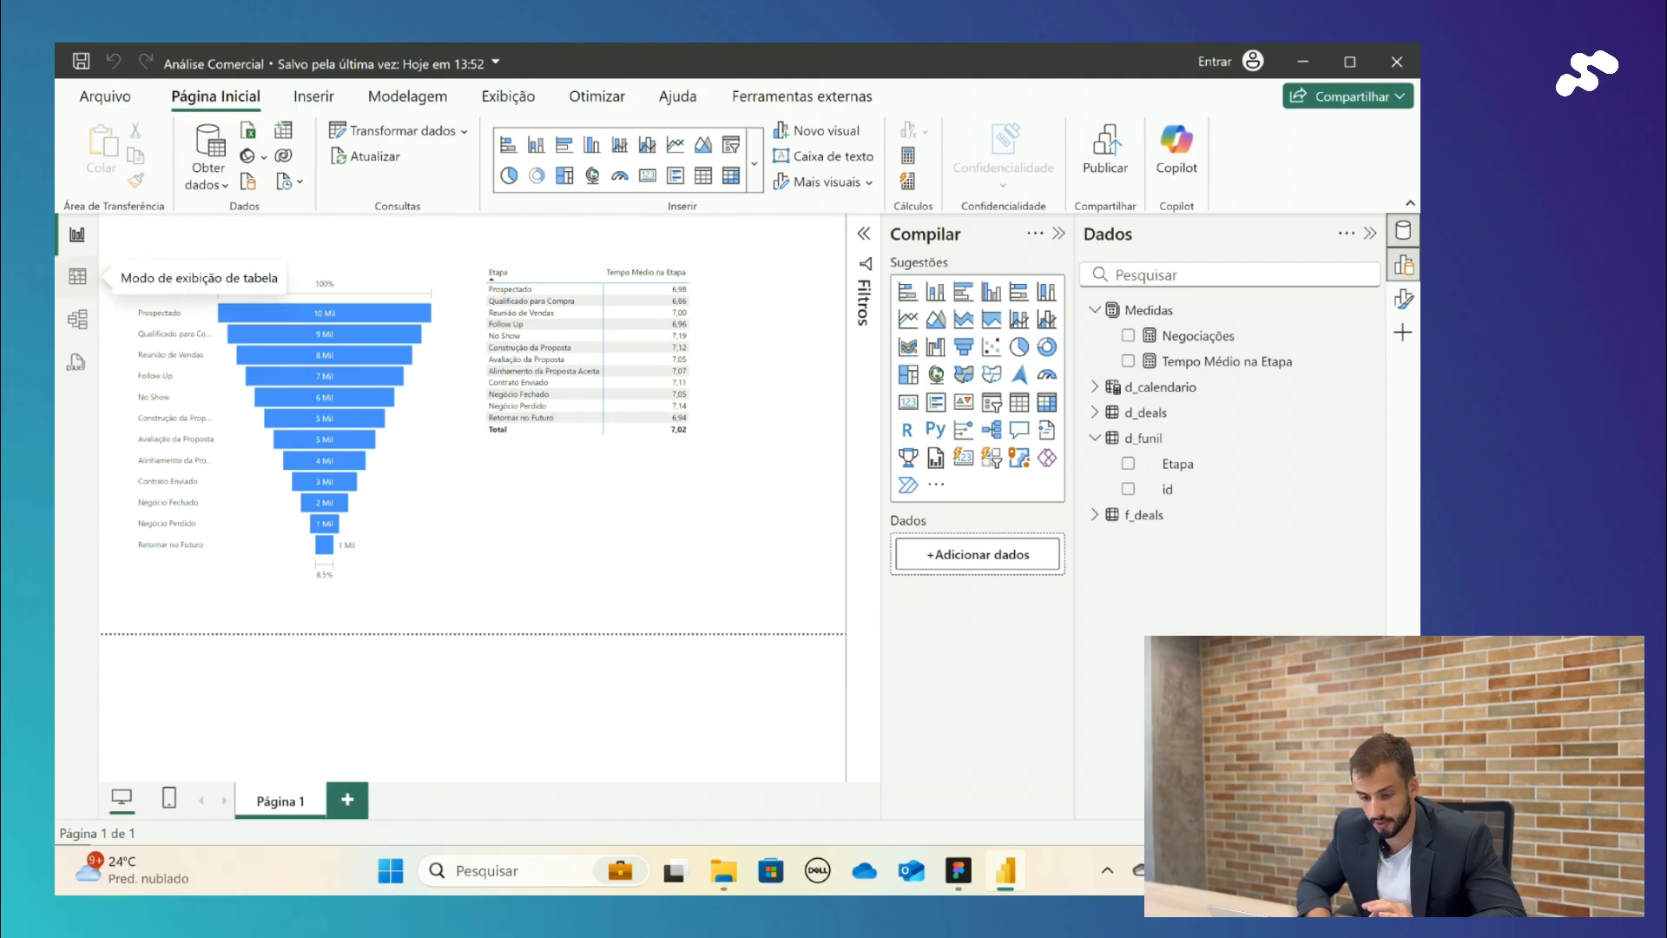
Step: Look up stage id 8 in the d_funil table and compare it with deal 10's last stage in f_deals
click(77, 276)
click(1255, 468)
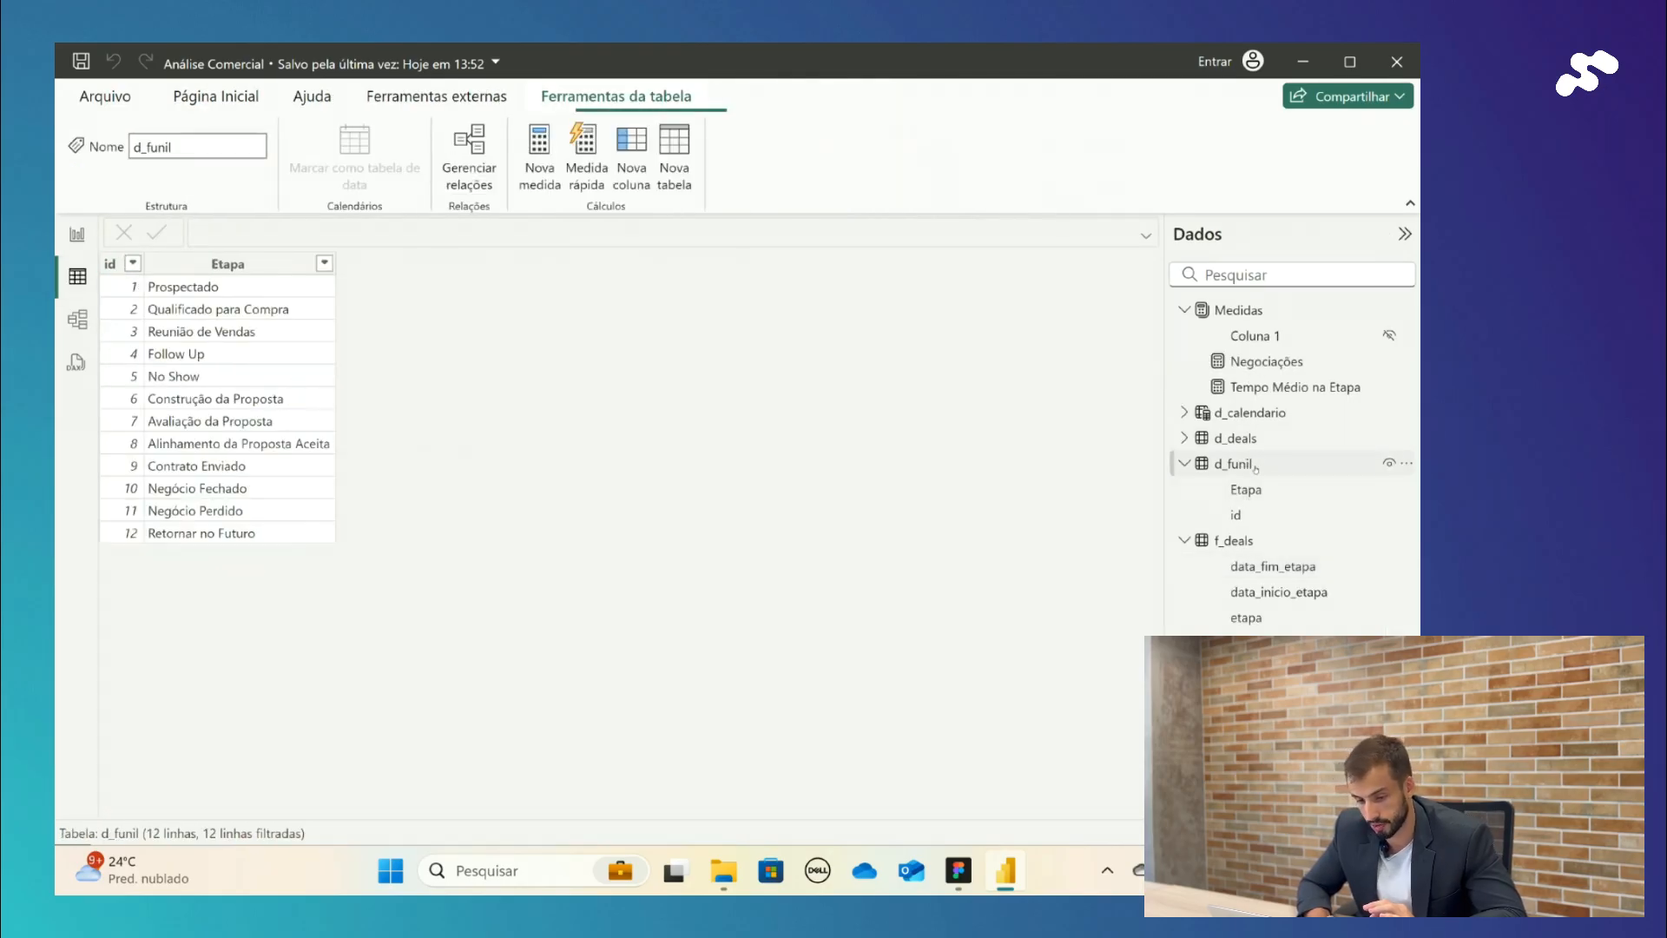
click(123, 444)
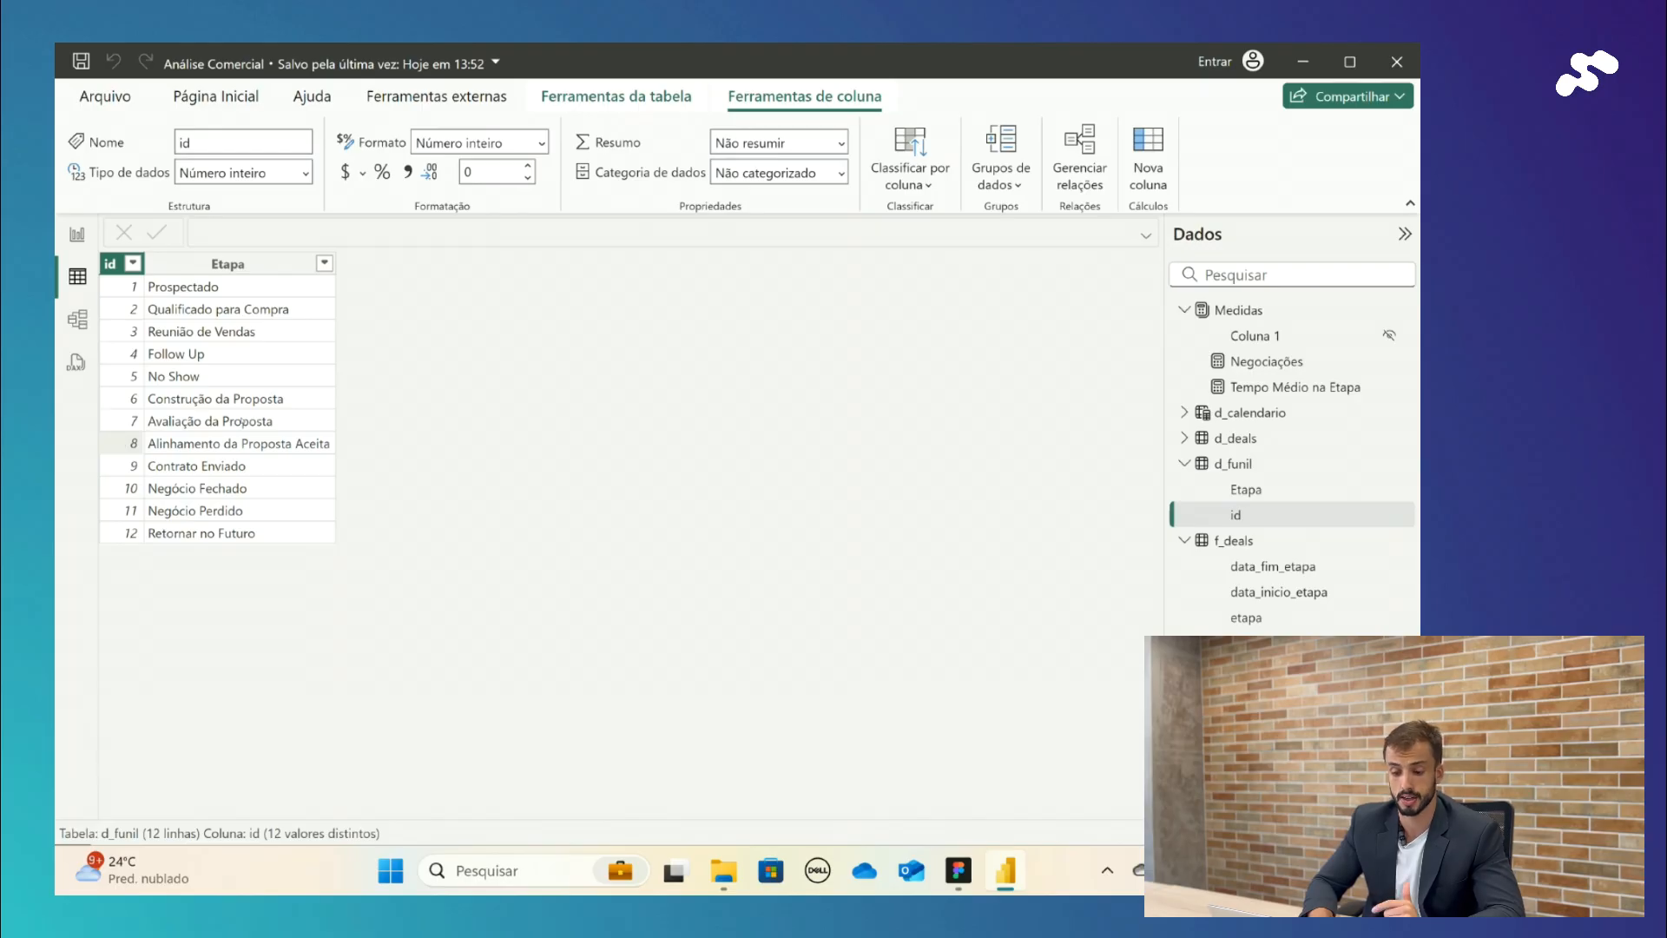
click(1264, 546)
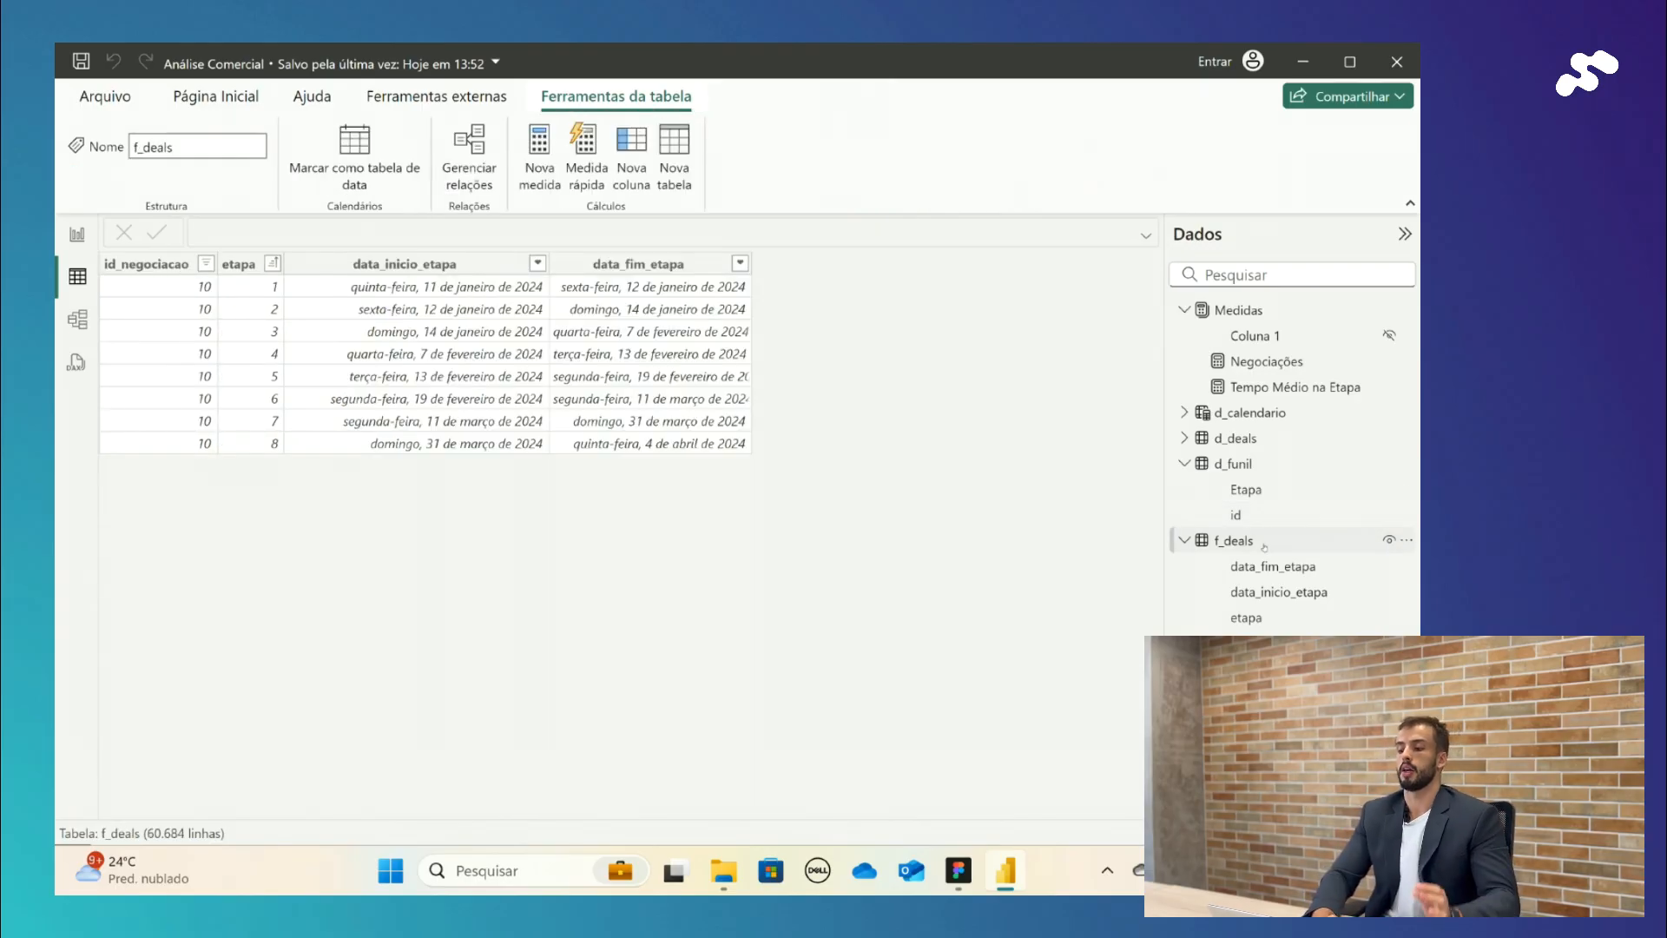
click(1260, 471)
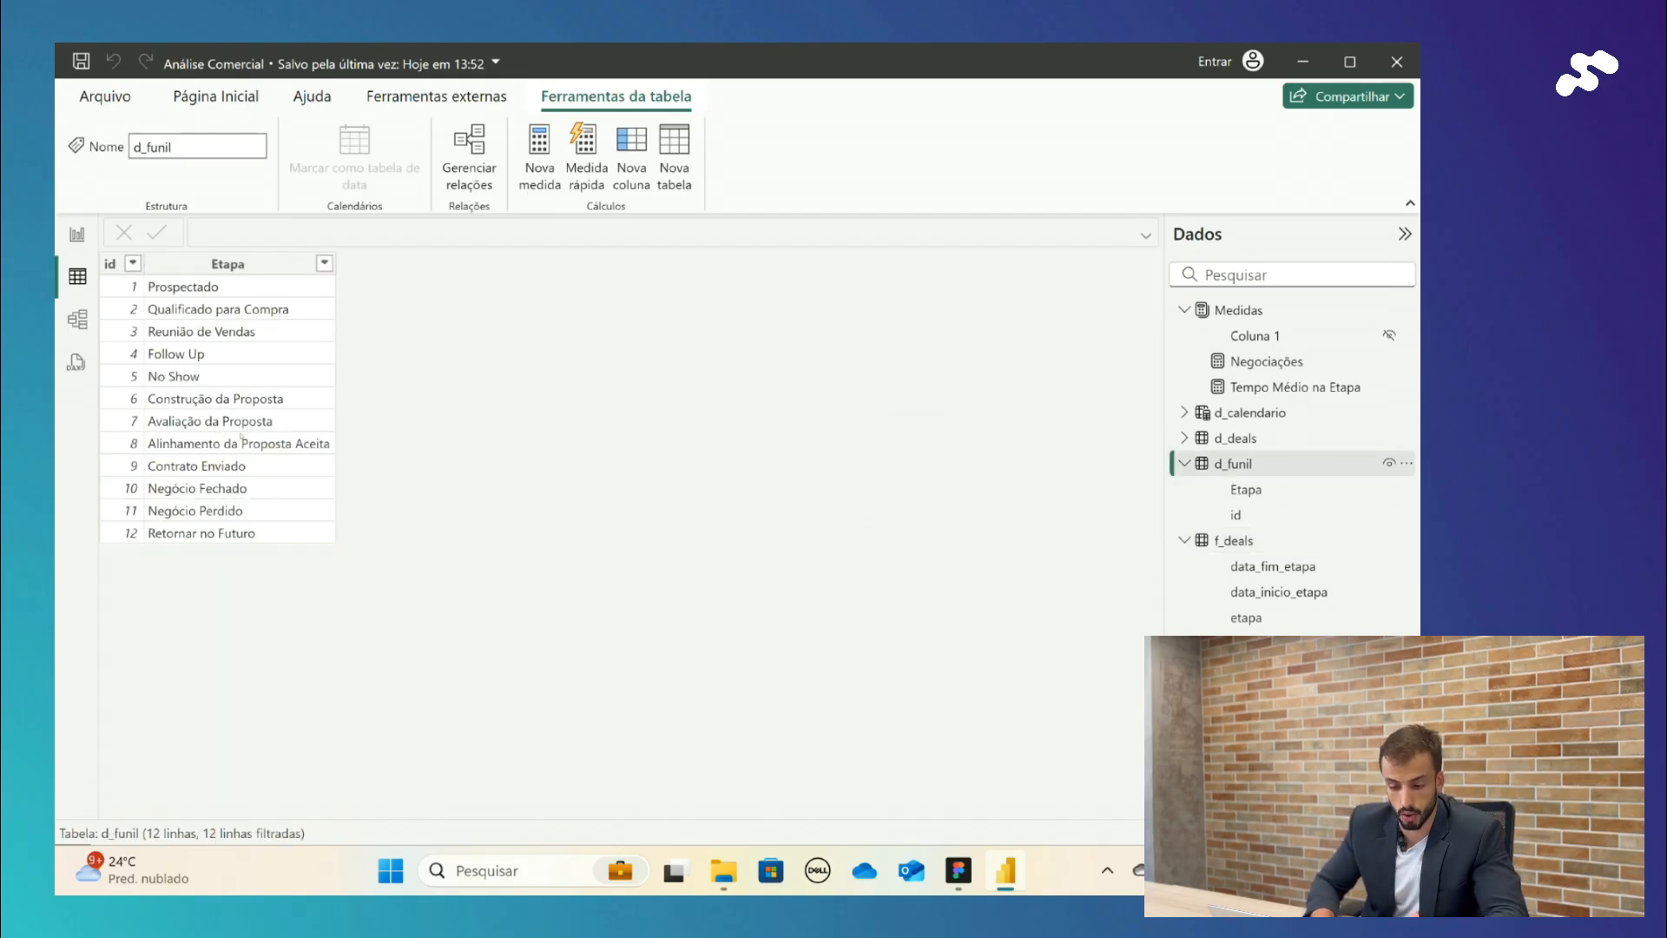
click(135, 443)
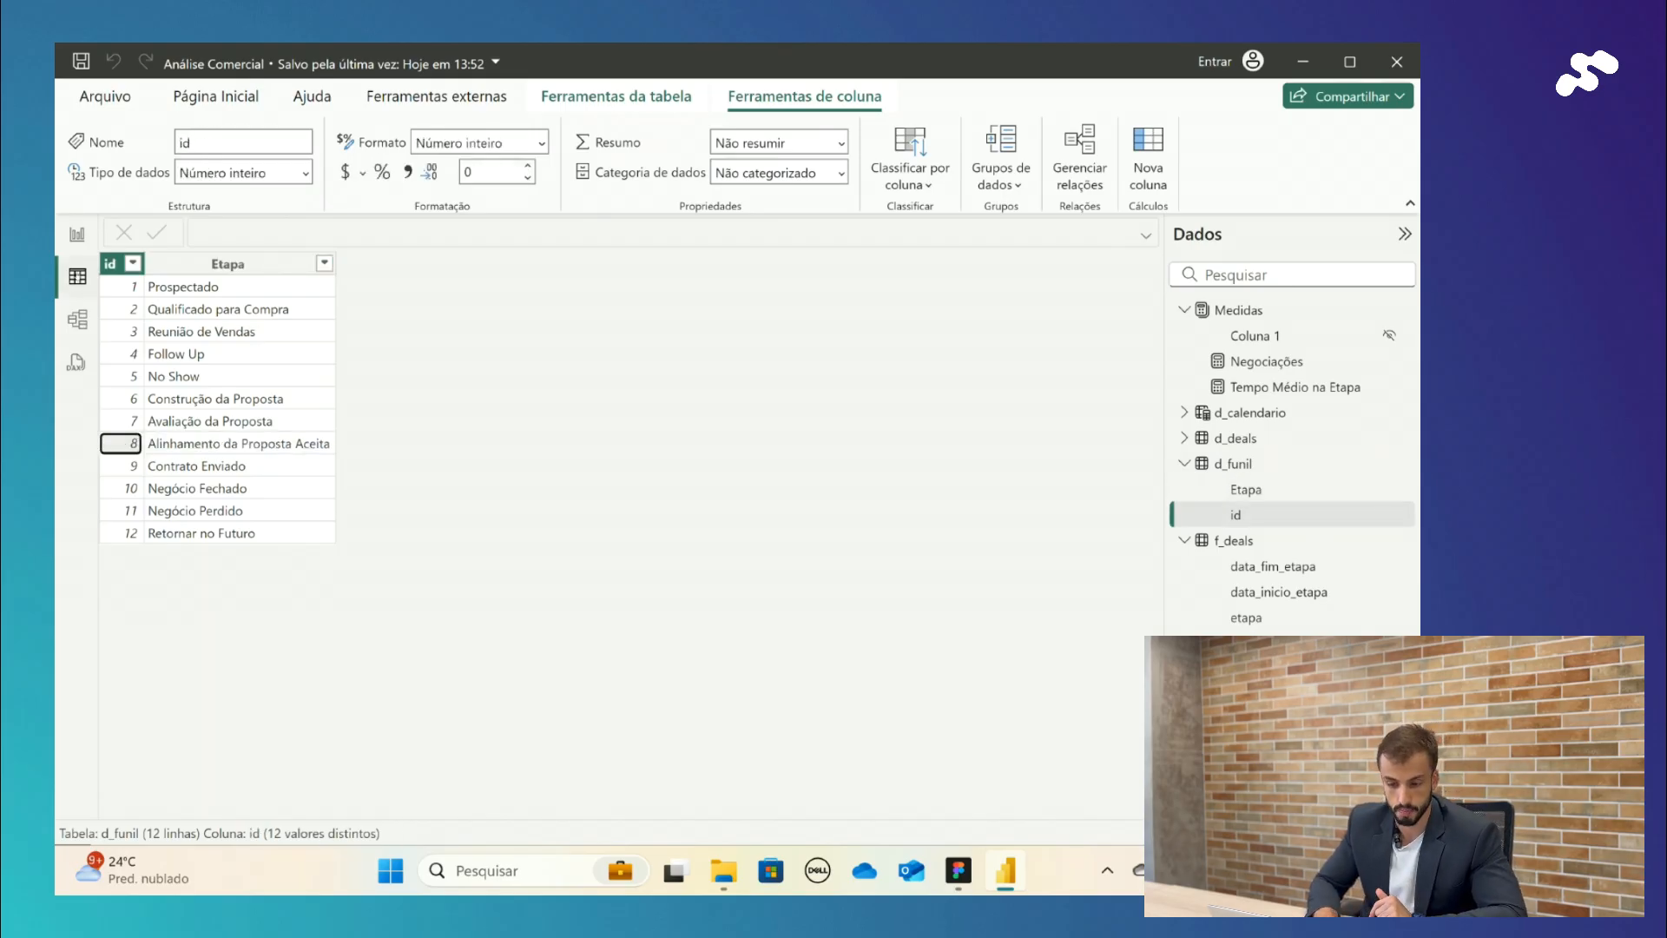
click(77, 241)
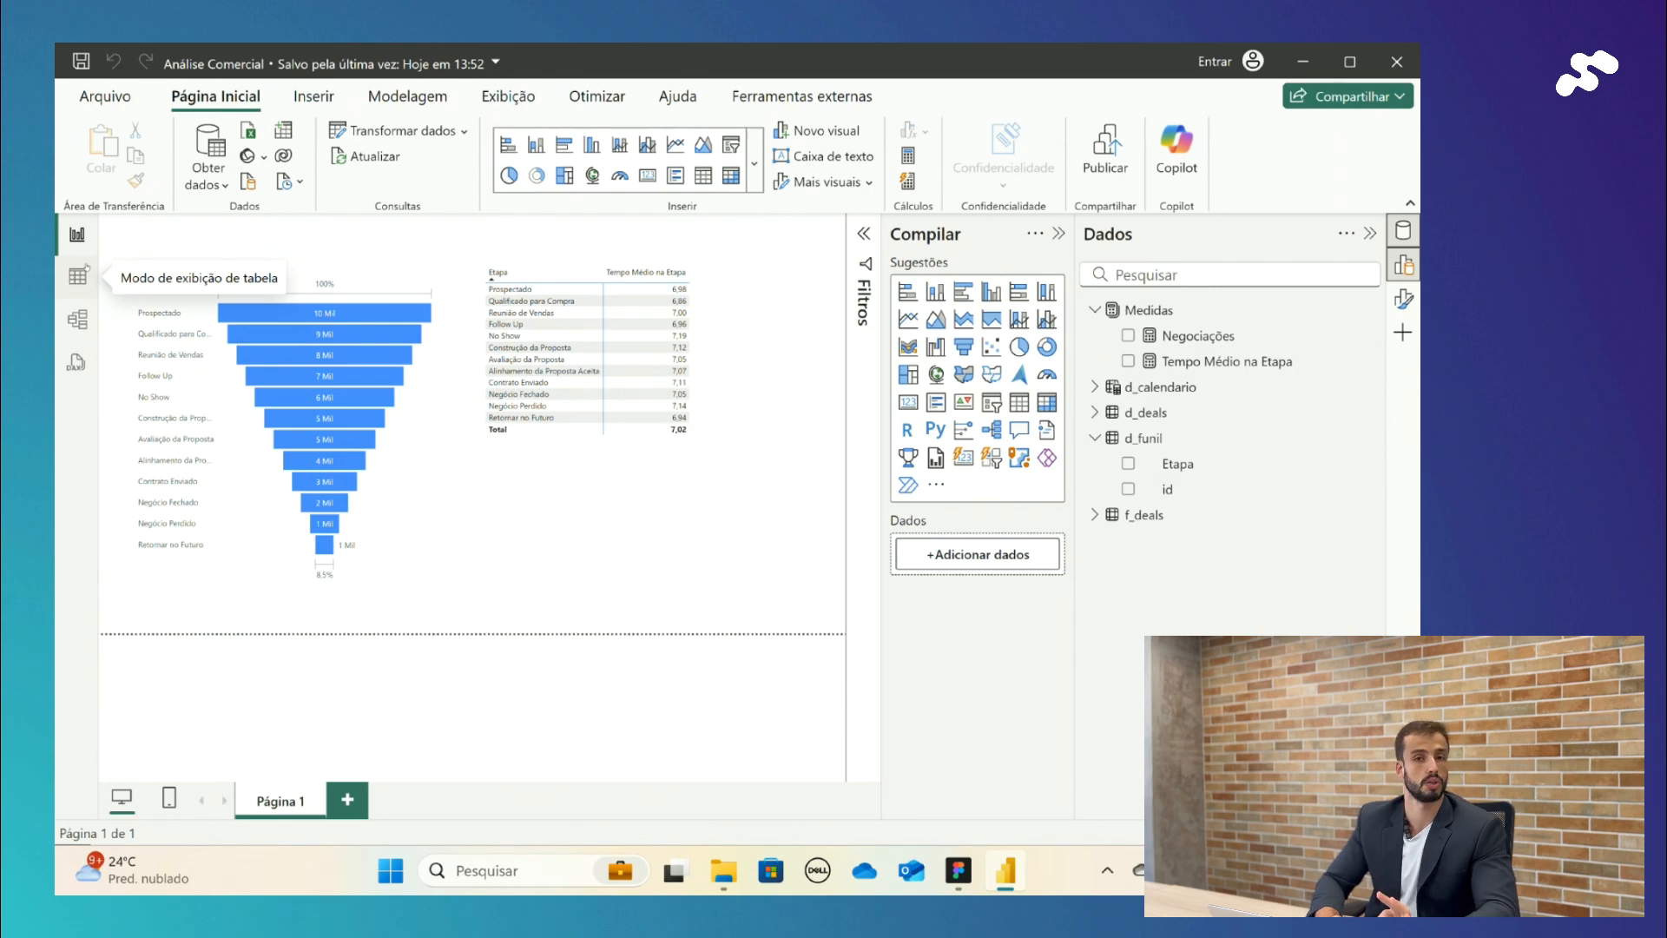
click(84, 271)
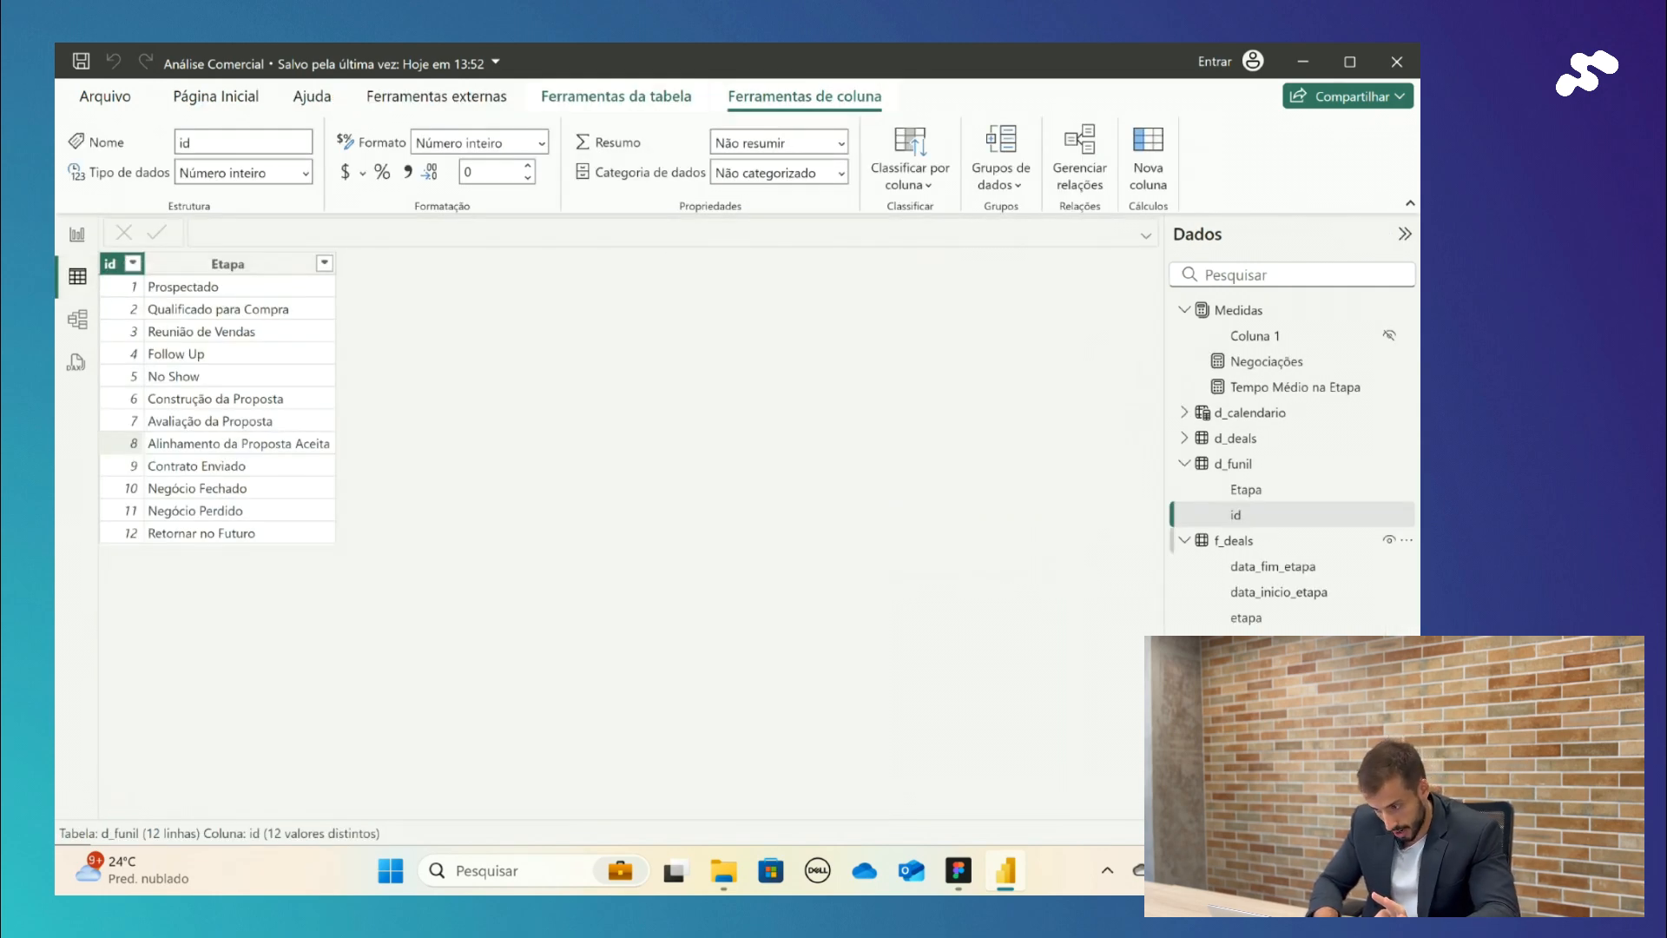
Step: Examine the id_negociacao and etapa columns of the f_deals table, focusing on the highest stage reached by deal 10
click(1237, 542)
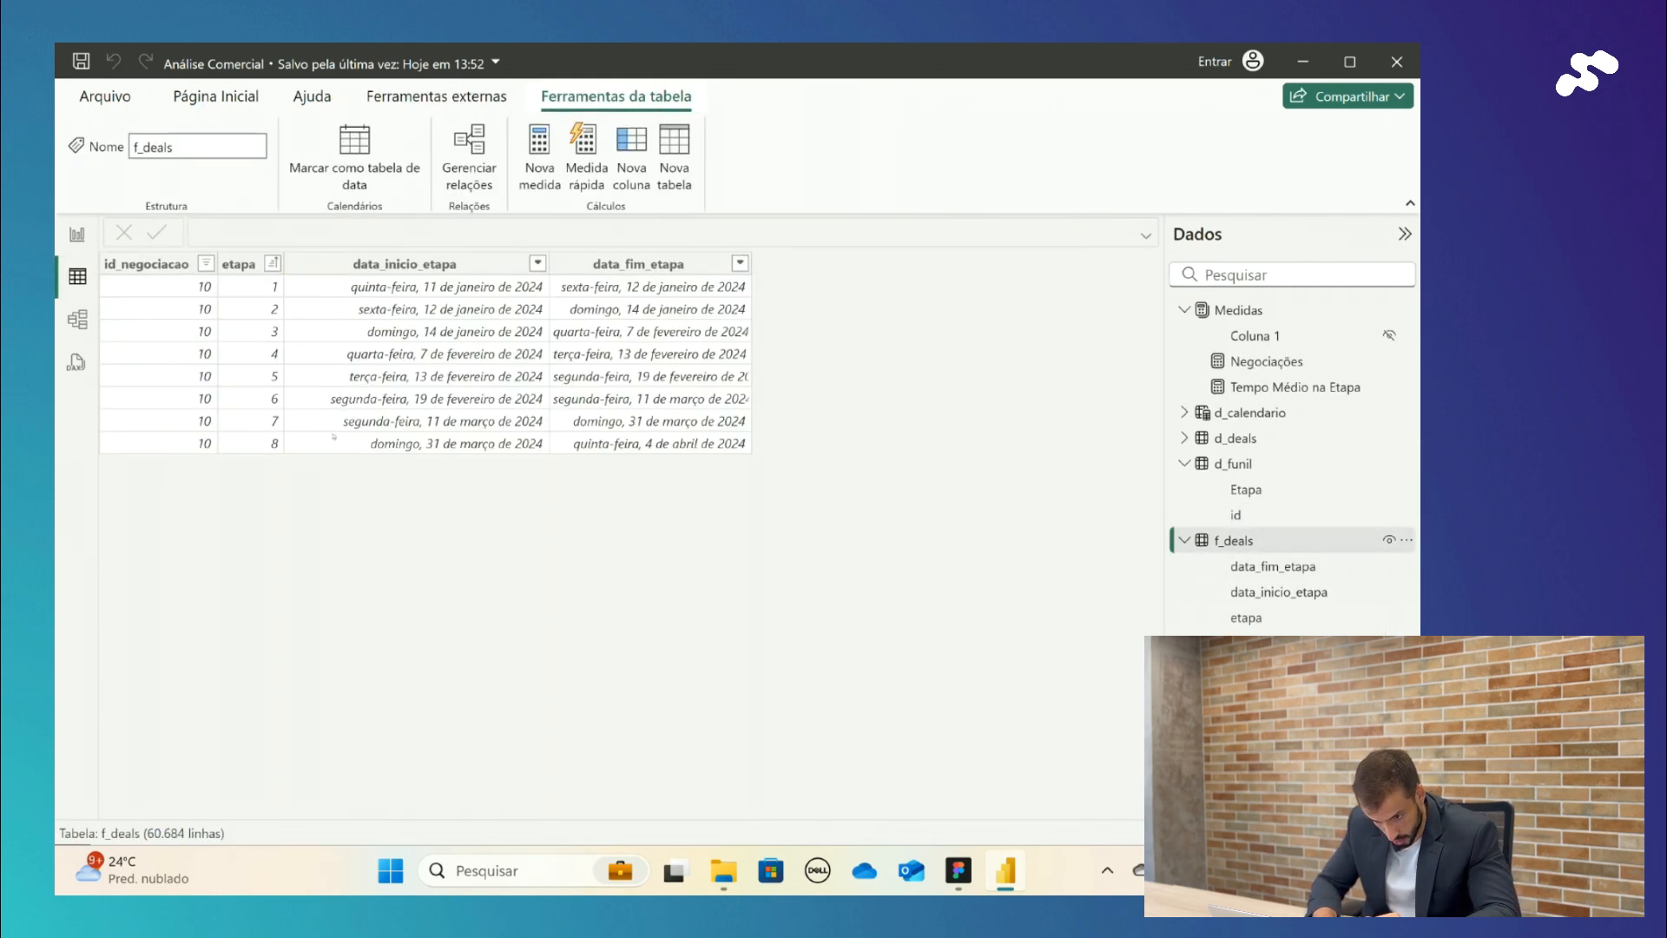
click(163, 264)
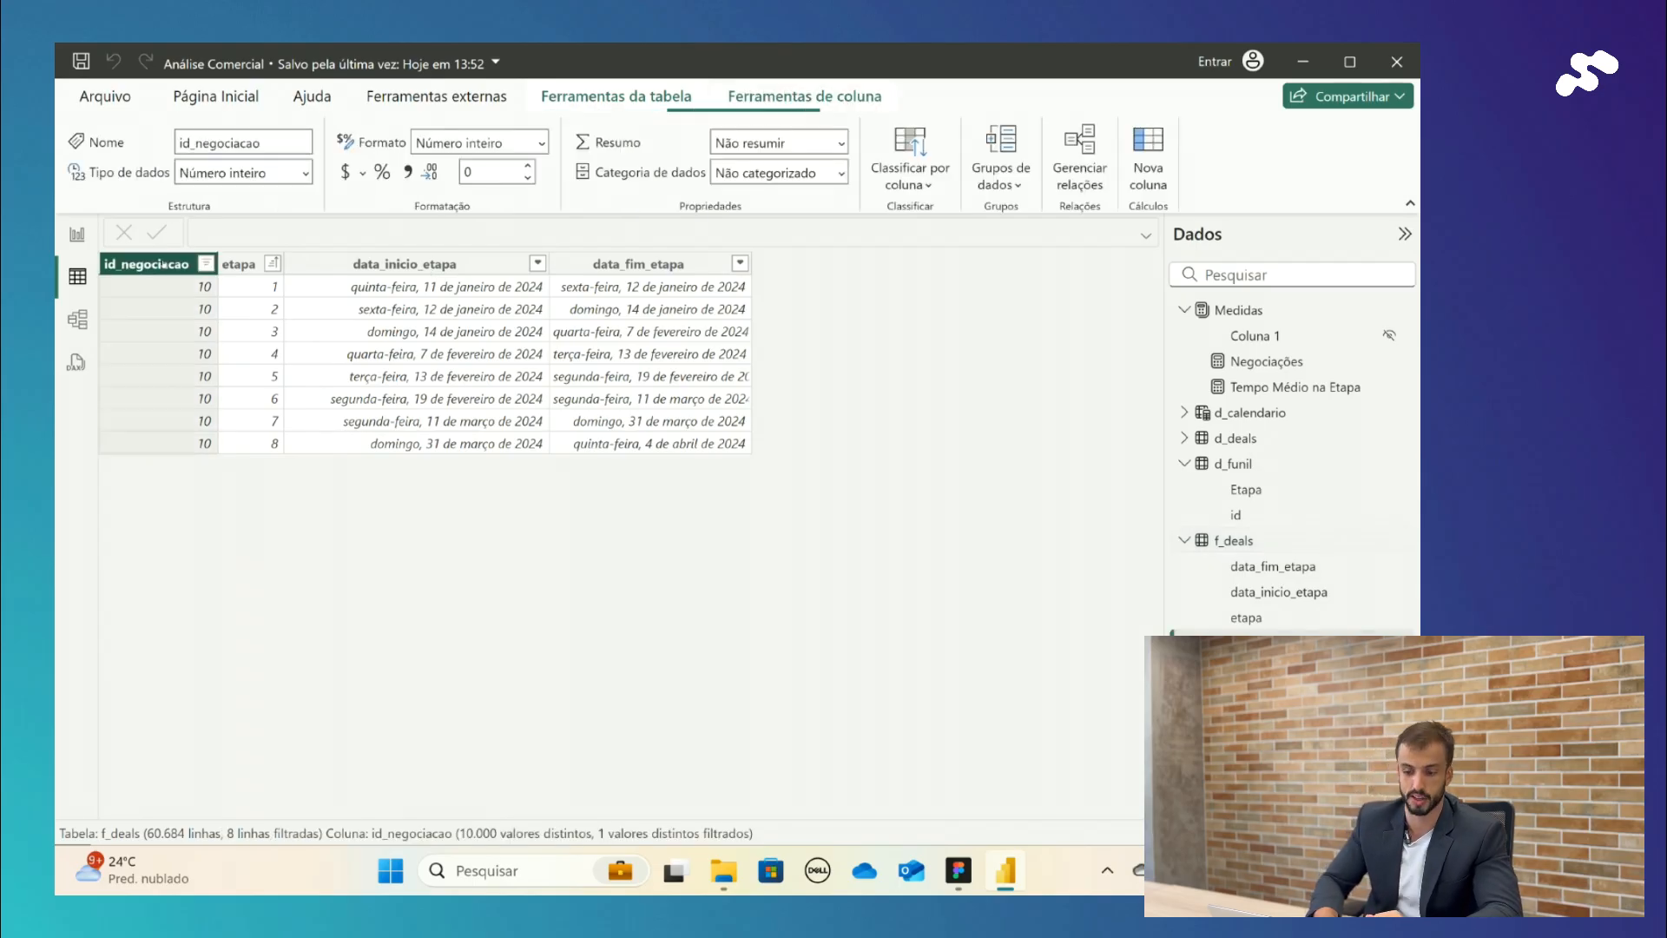
click(252, 449)
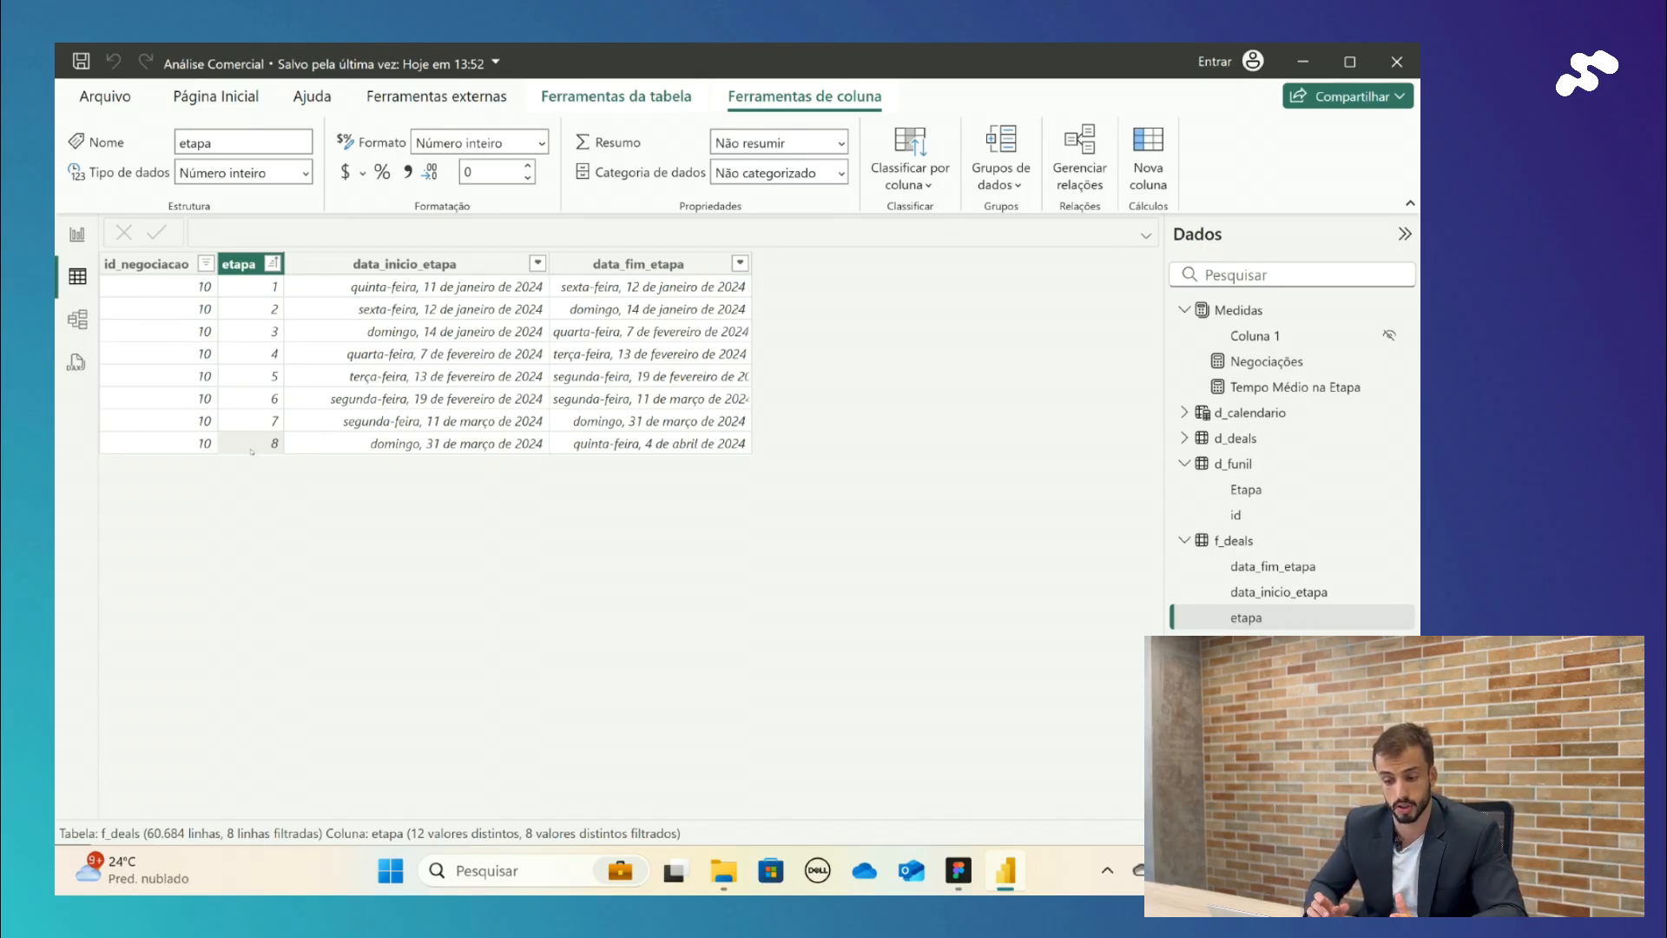
click(233, 269)
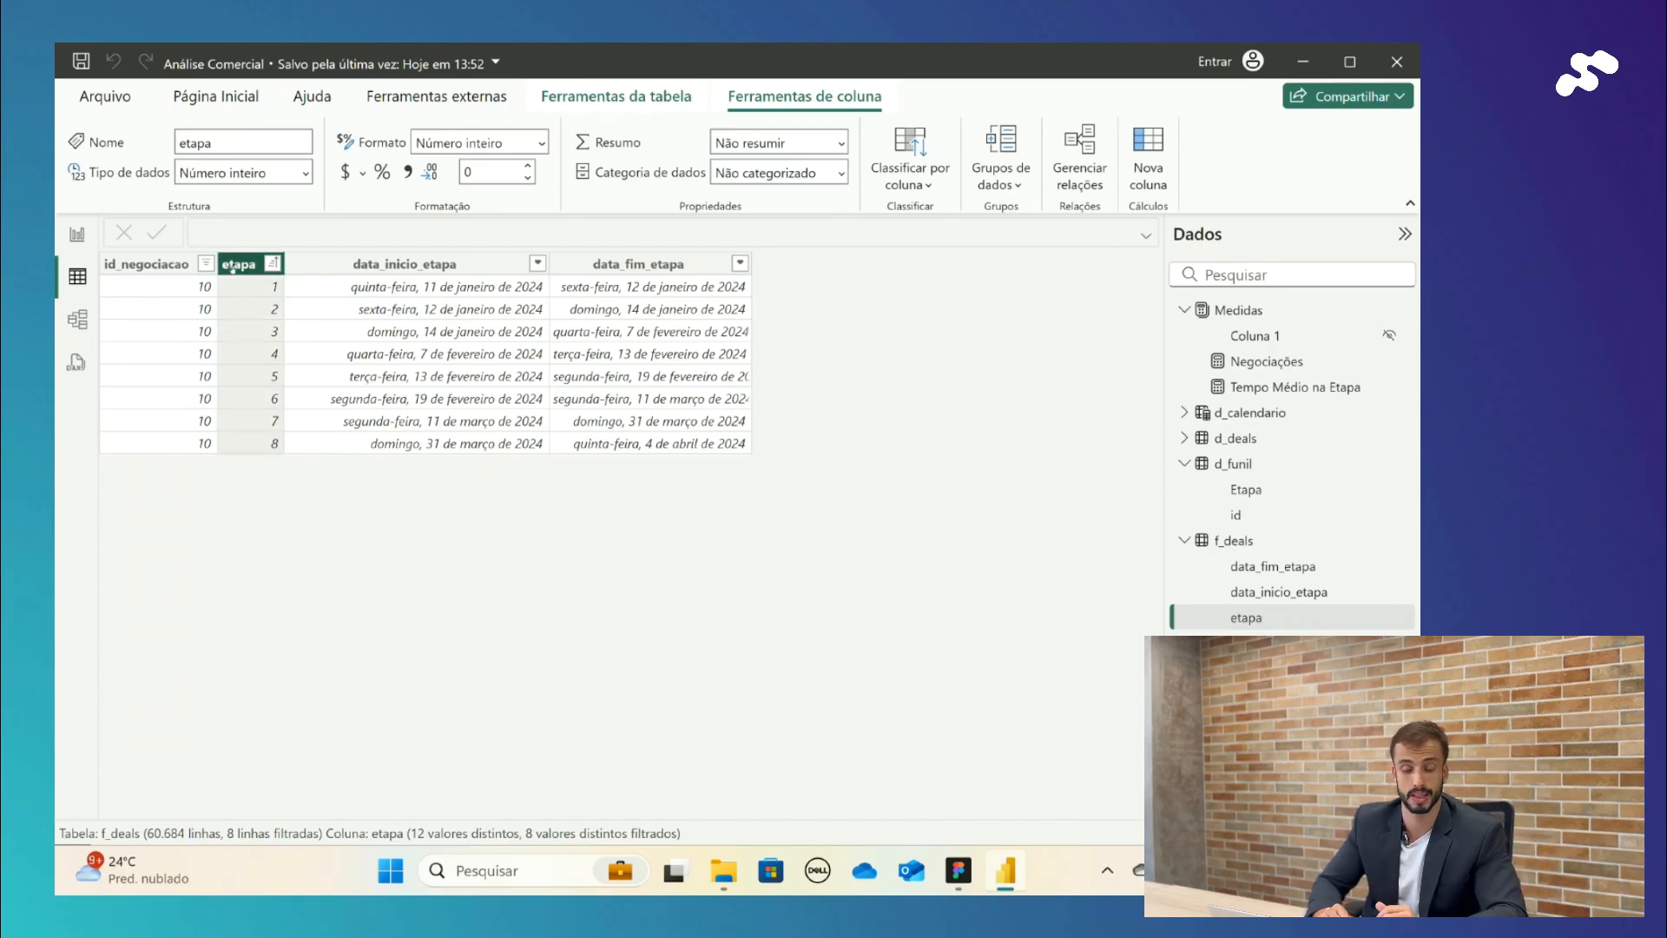
click(261, 447)
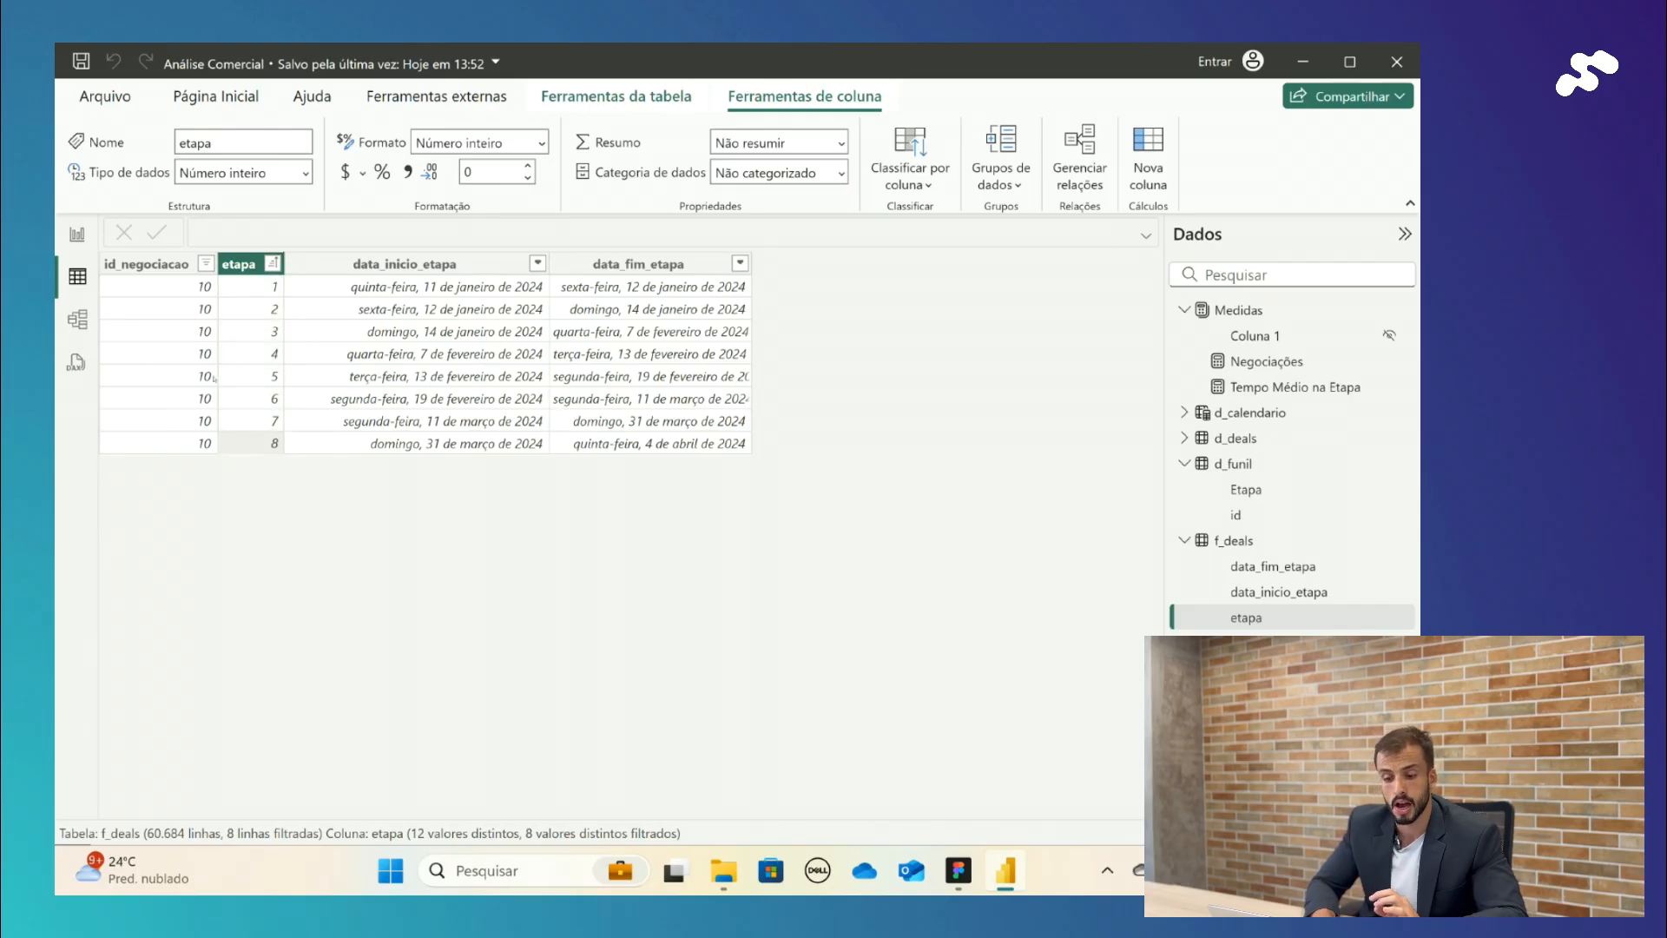
click(177, 264)
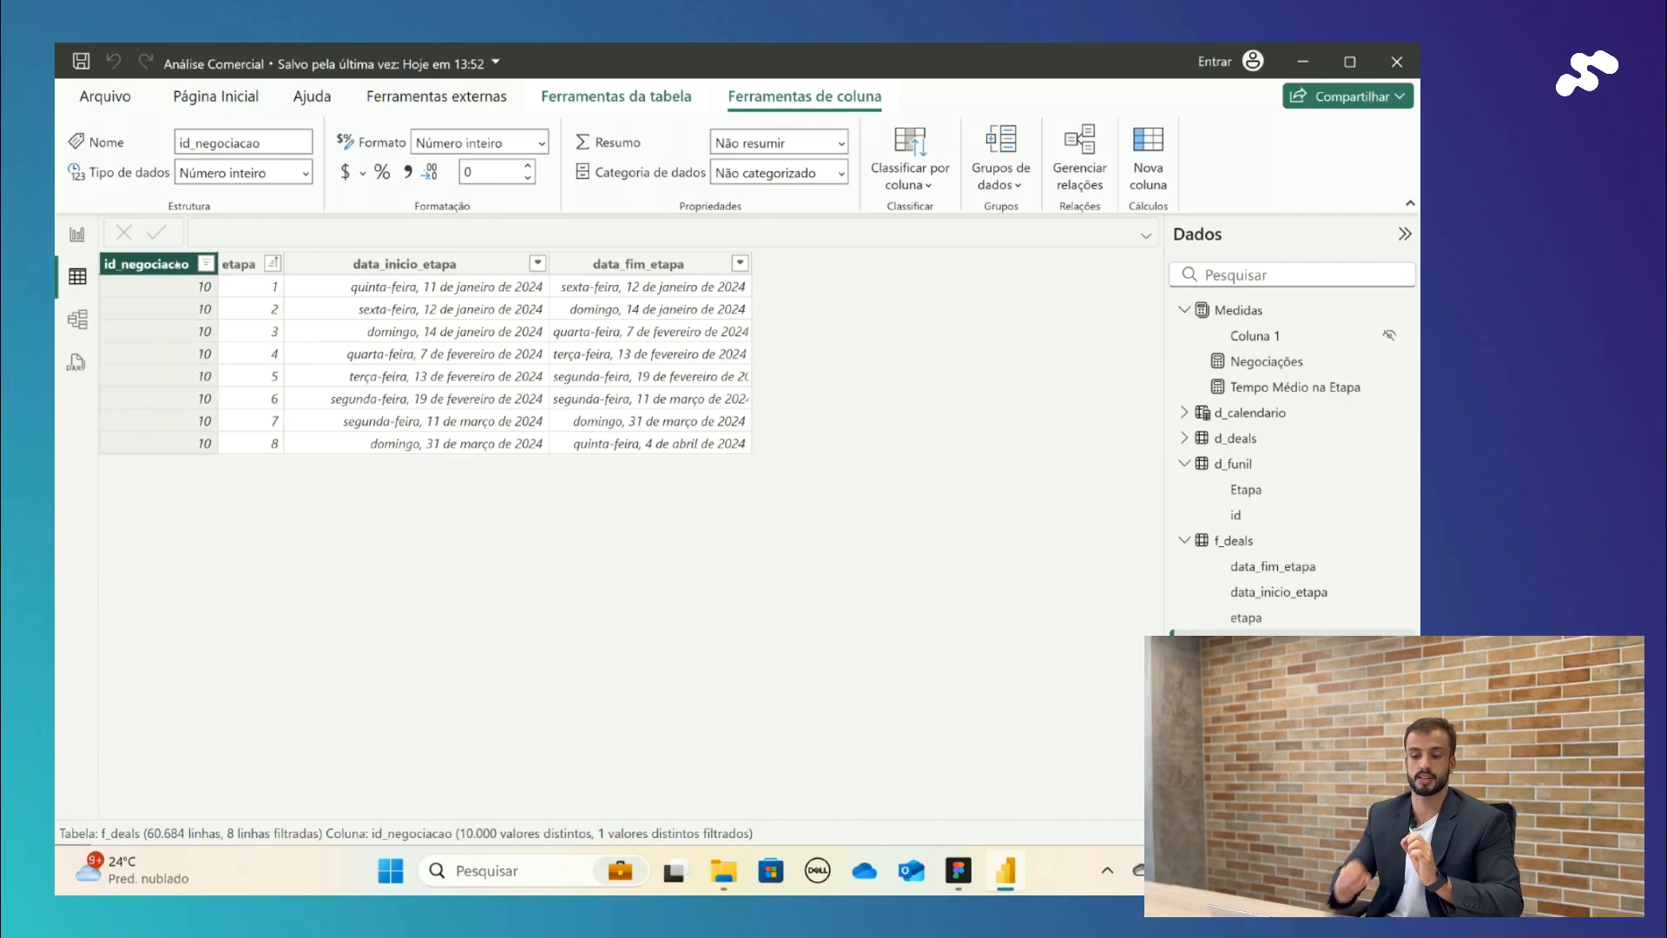
click(243, 264)
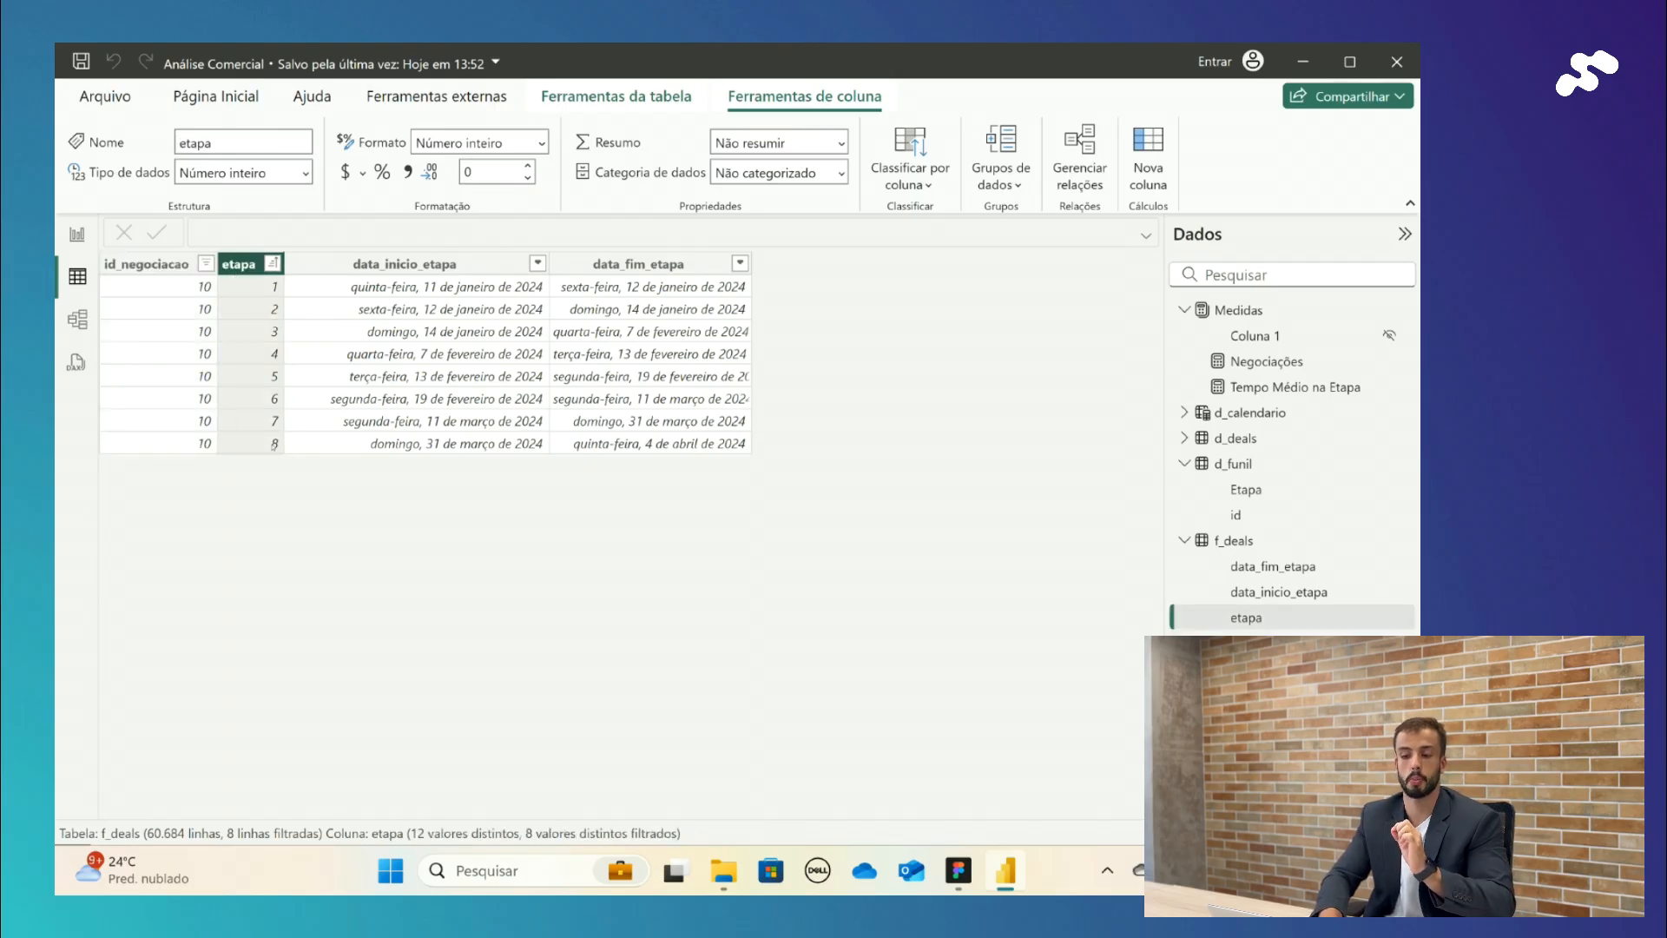
click(275, 444)
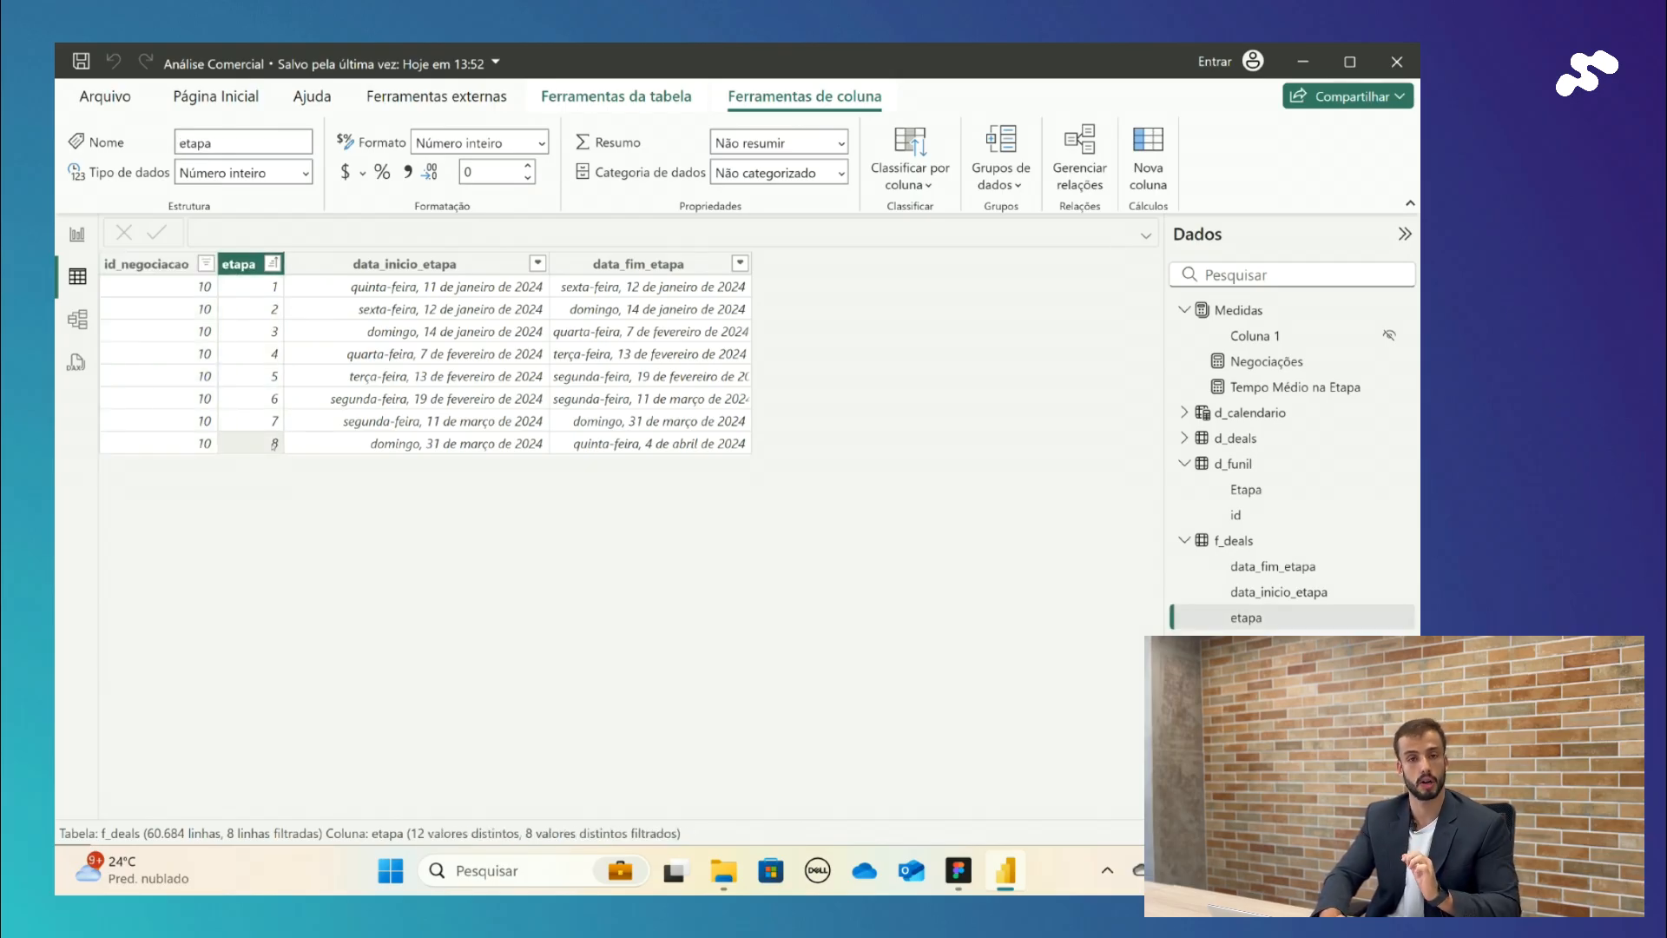
Step: Open the Power Query editor and create a new query as a reference to f_deals
click(77, 235)
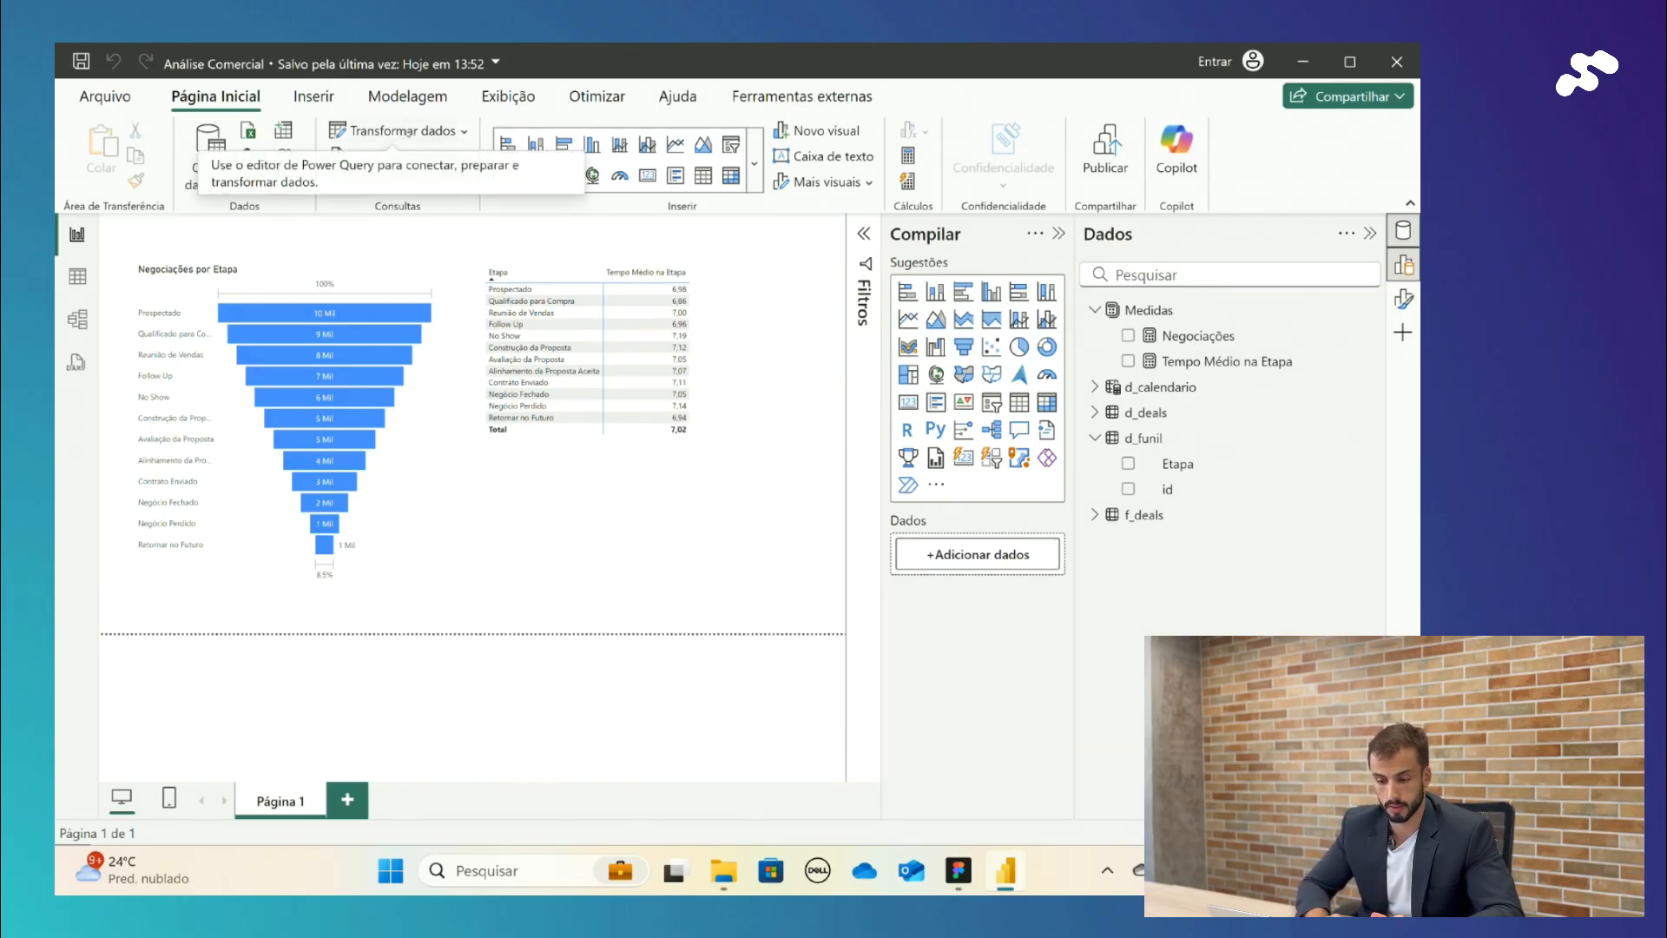
click(406, 135)
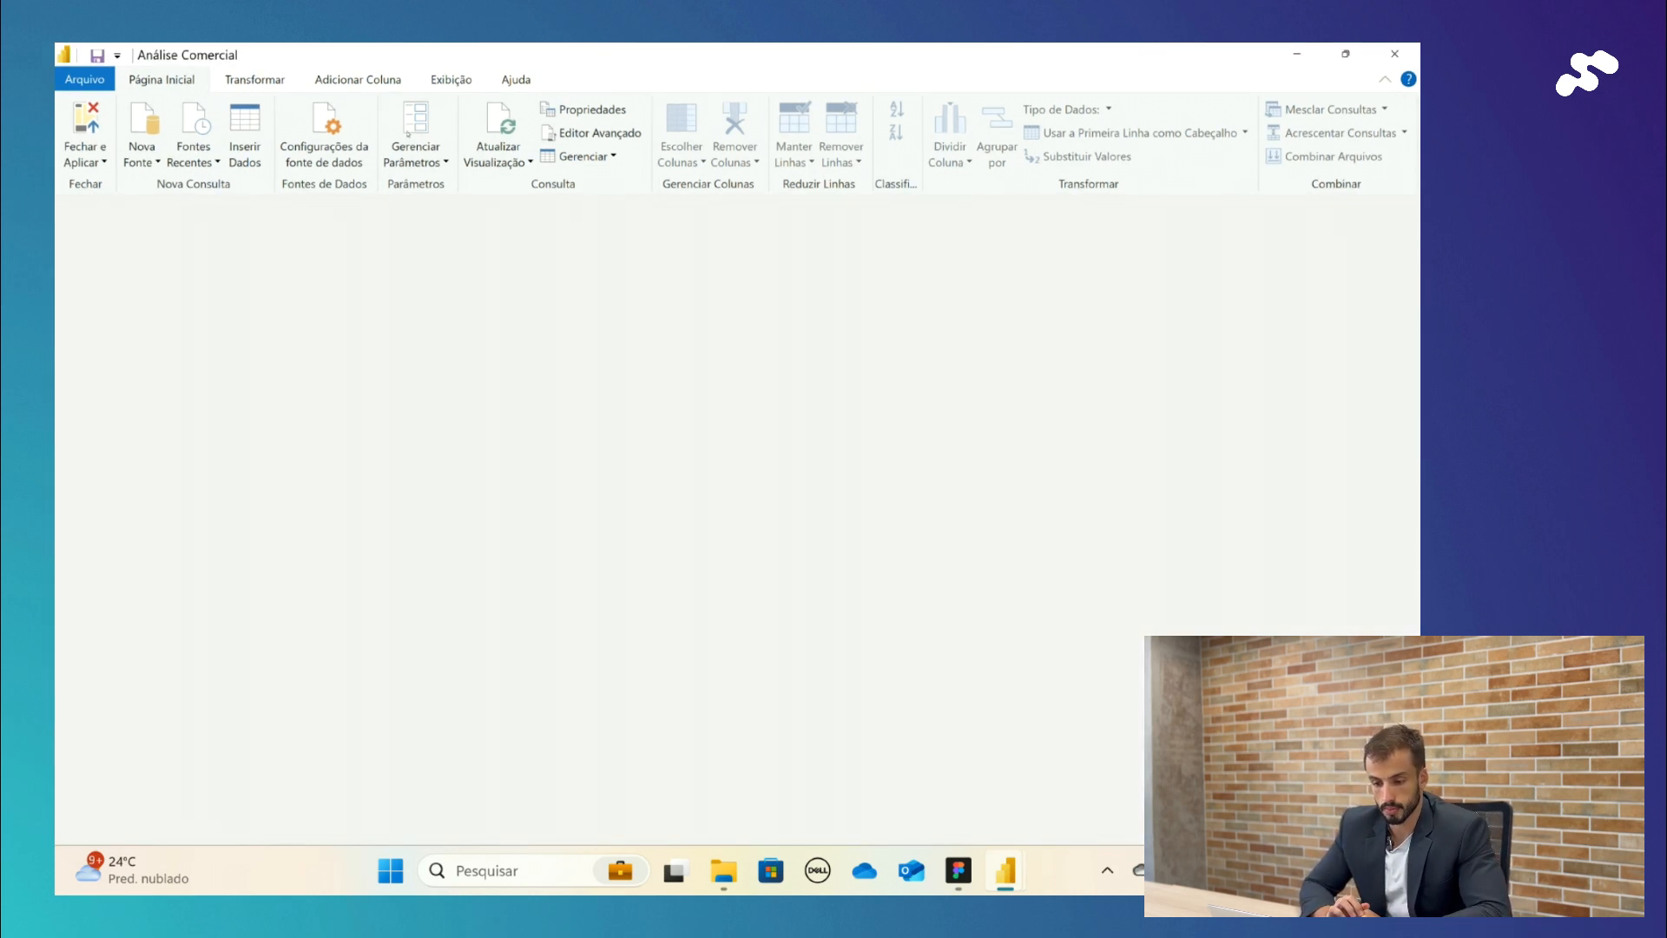
click(137, 458)
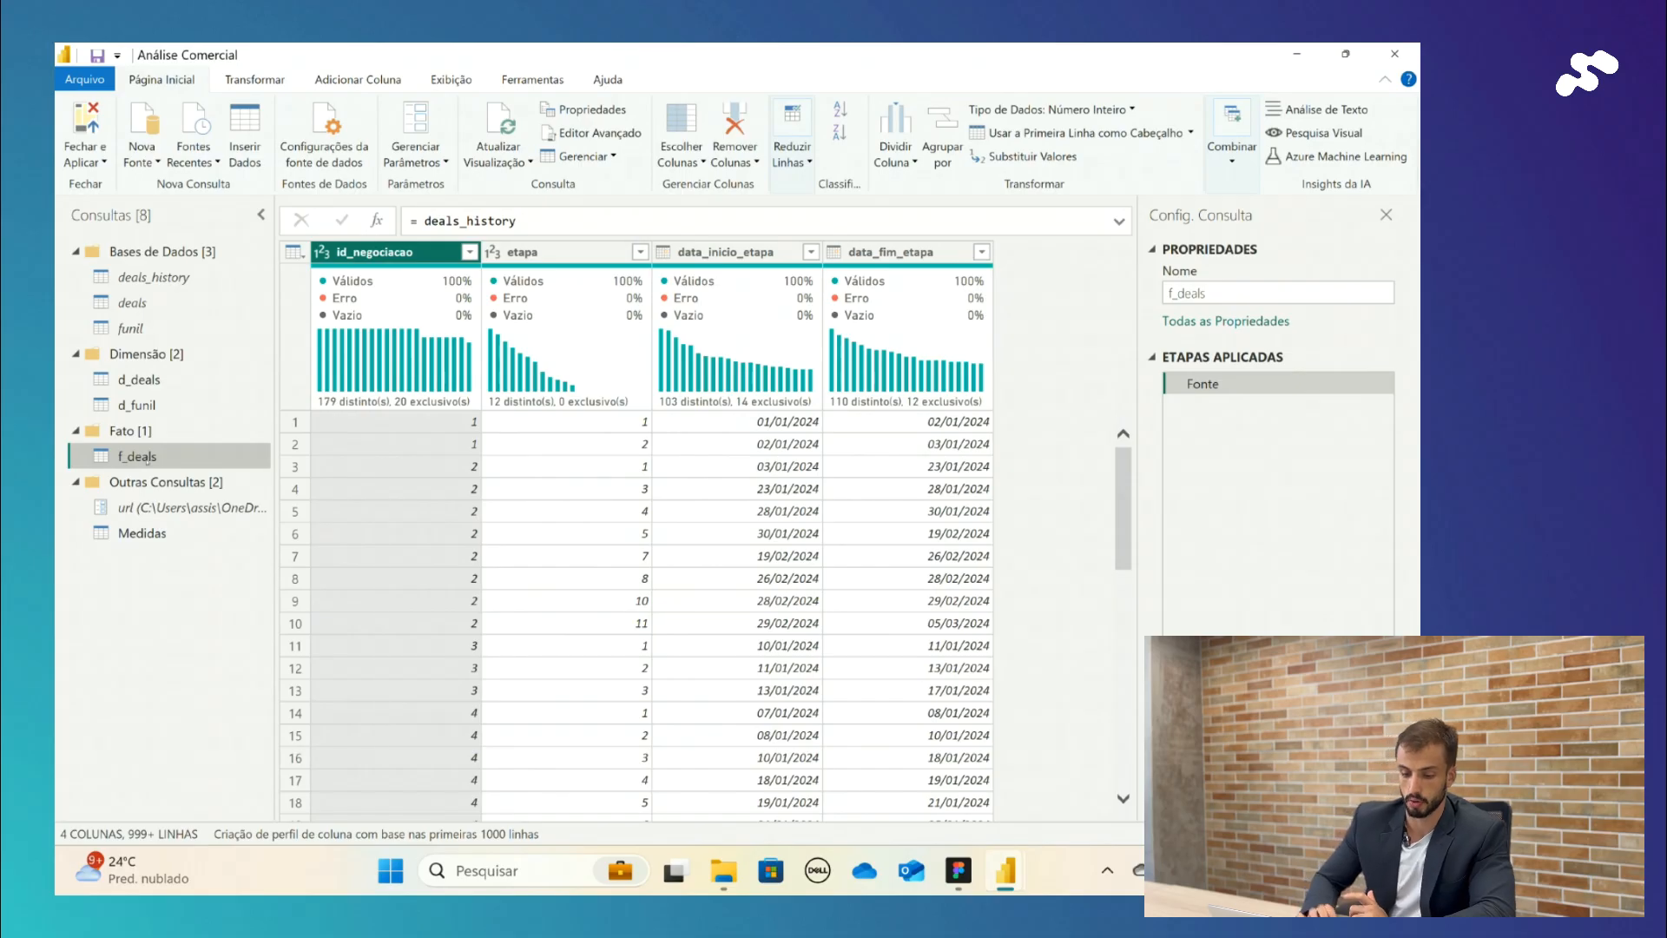
right_click(147, 460)
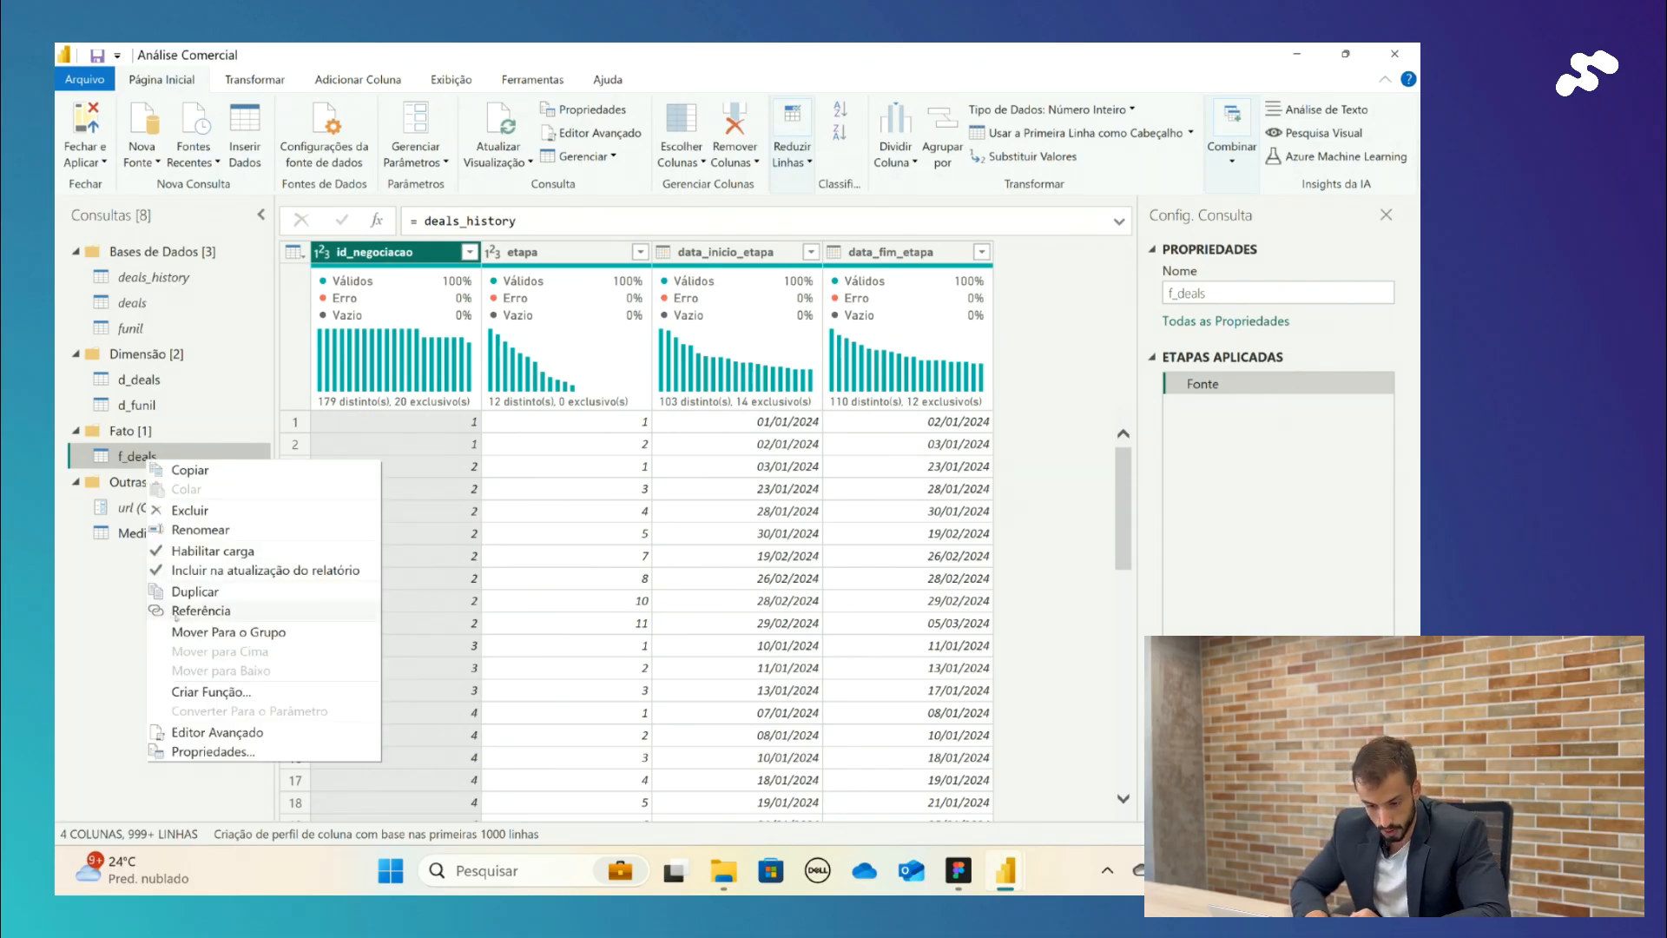
click(176, 613)
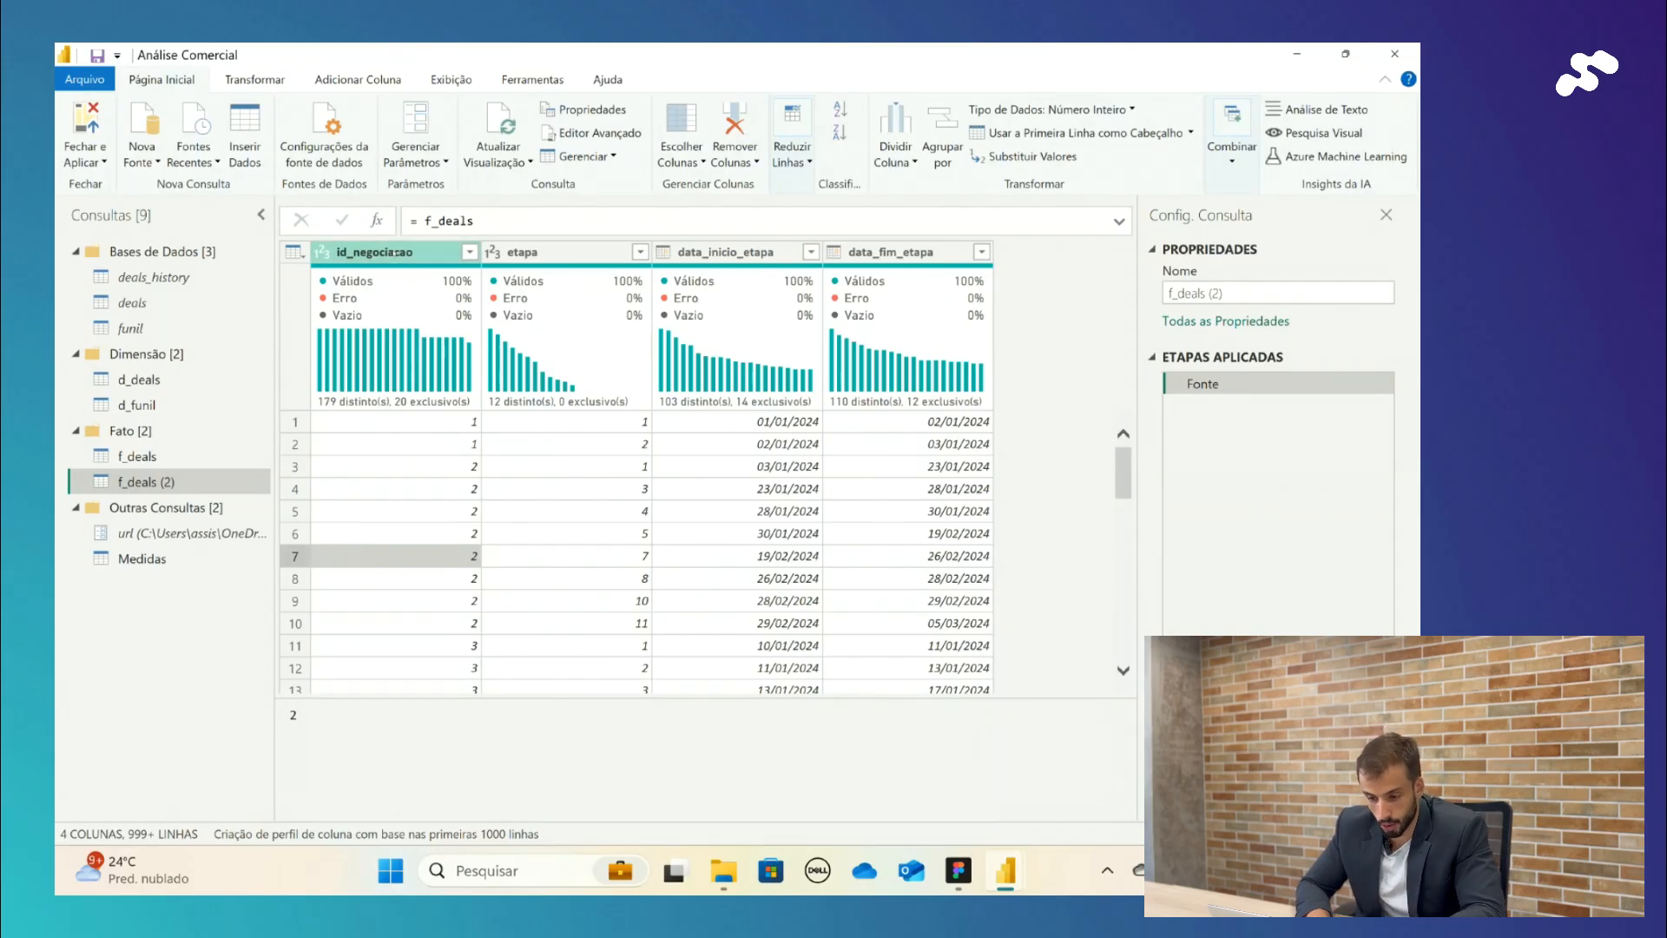
Step: Inspect the id_negociacao and etapa columns of the new query, shrinking the column statistics area to show more rows
click(408, 252)
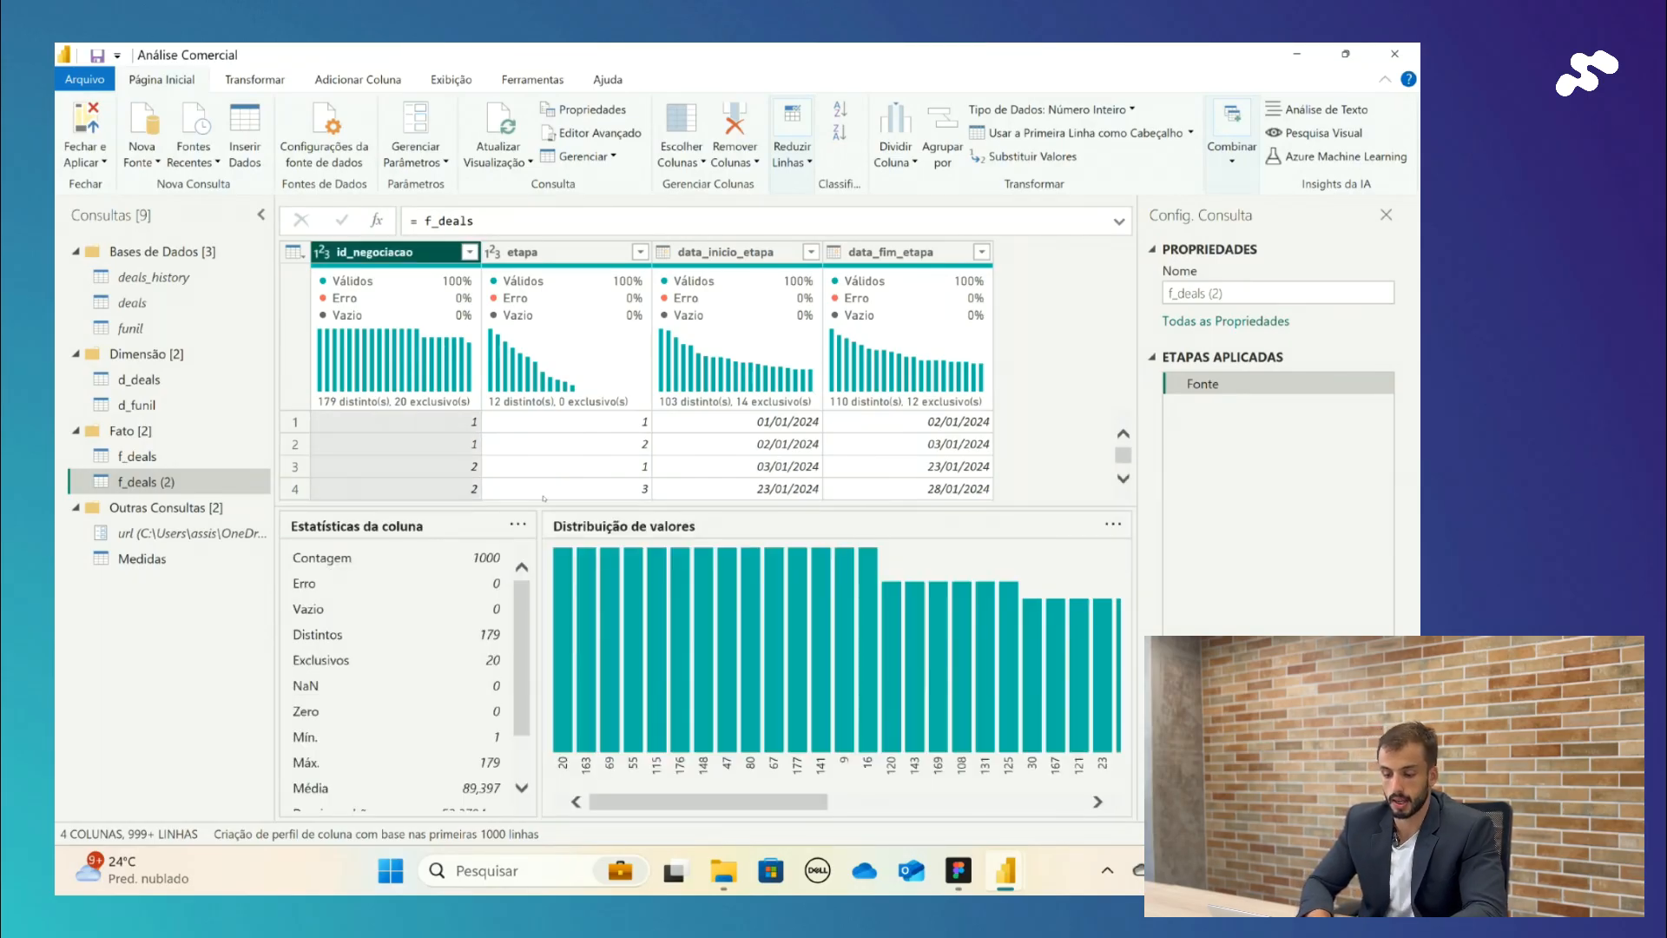
drag(551, 510, 554, 677)
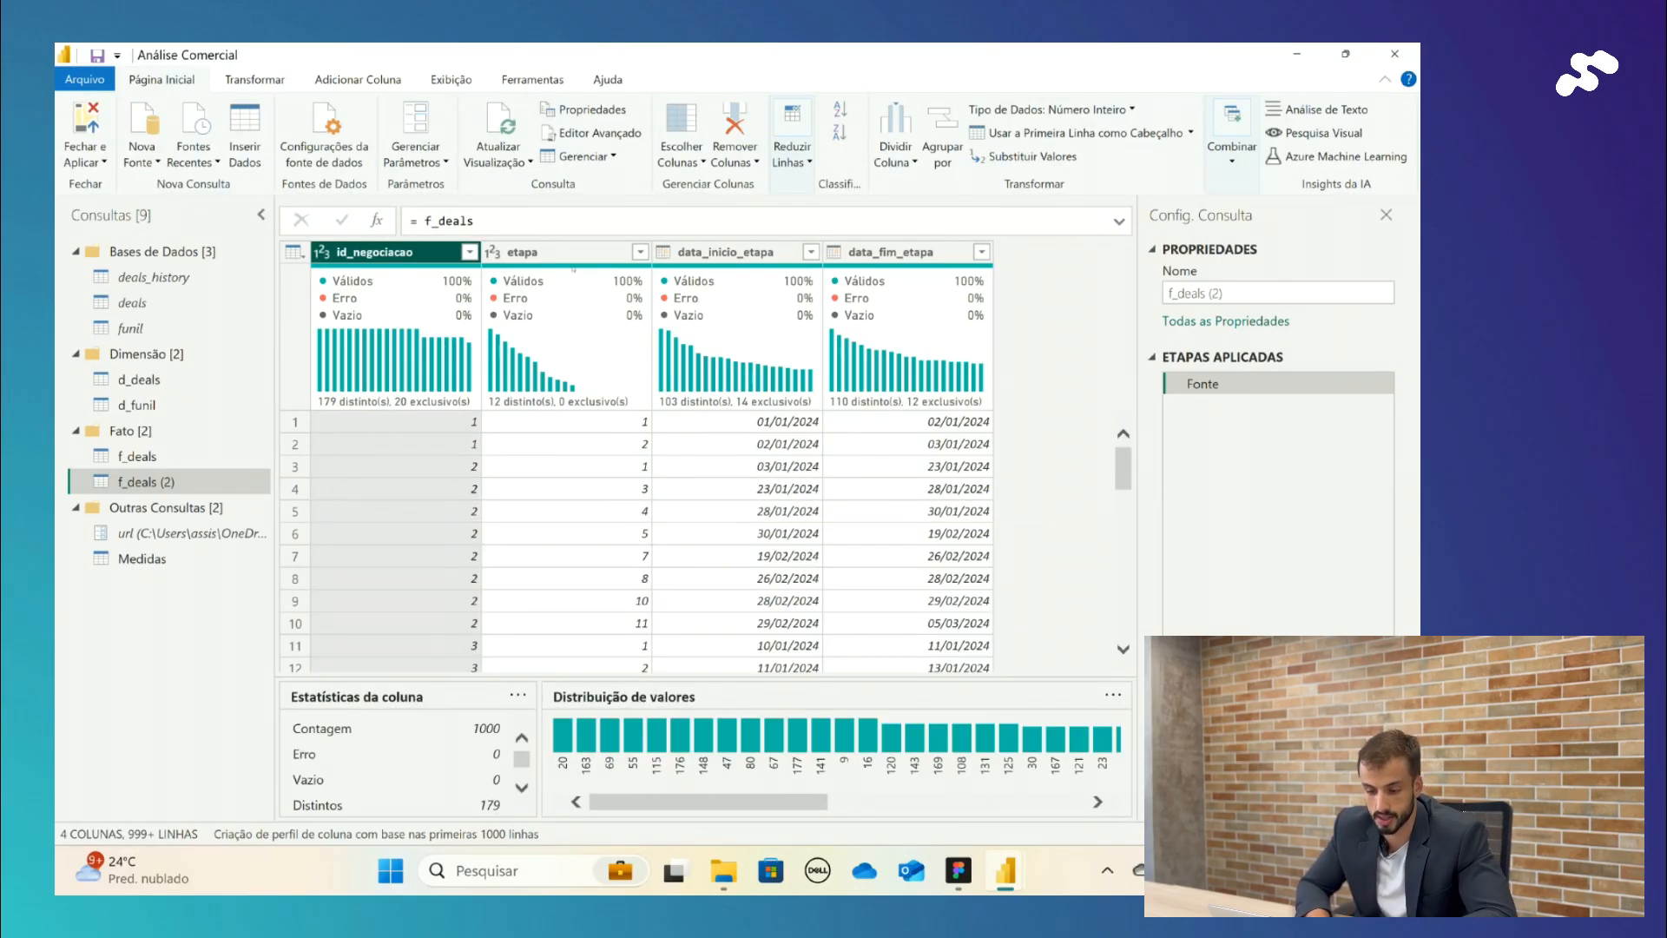
click(560, 252)
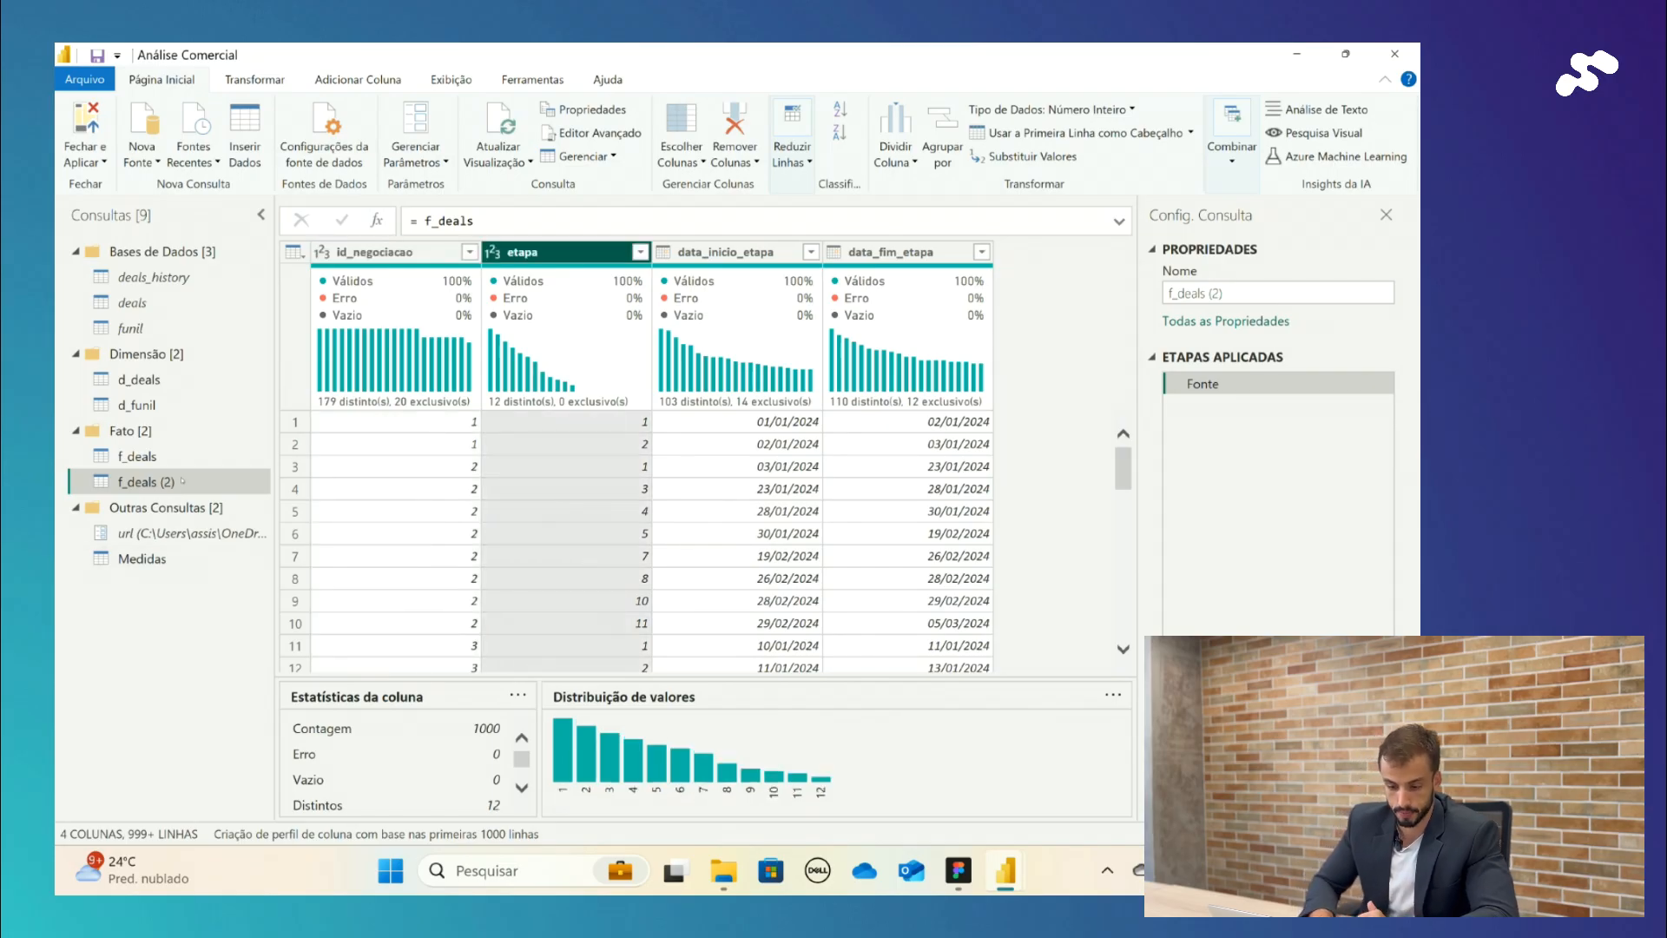
Step: Rename the referenced query as f_deals_funil_atual
double_click(182, 481)
click(191, 473)
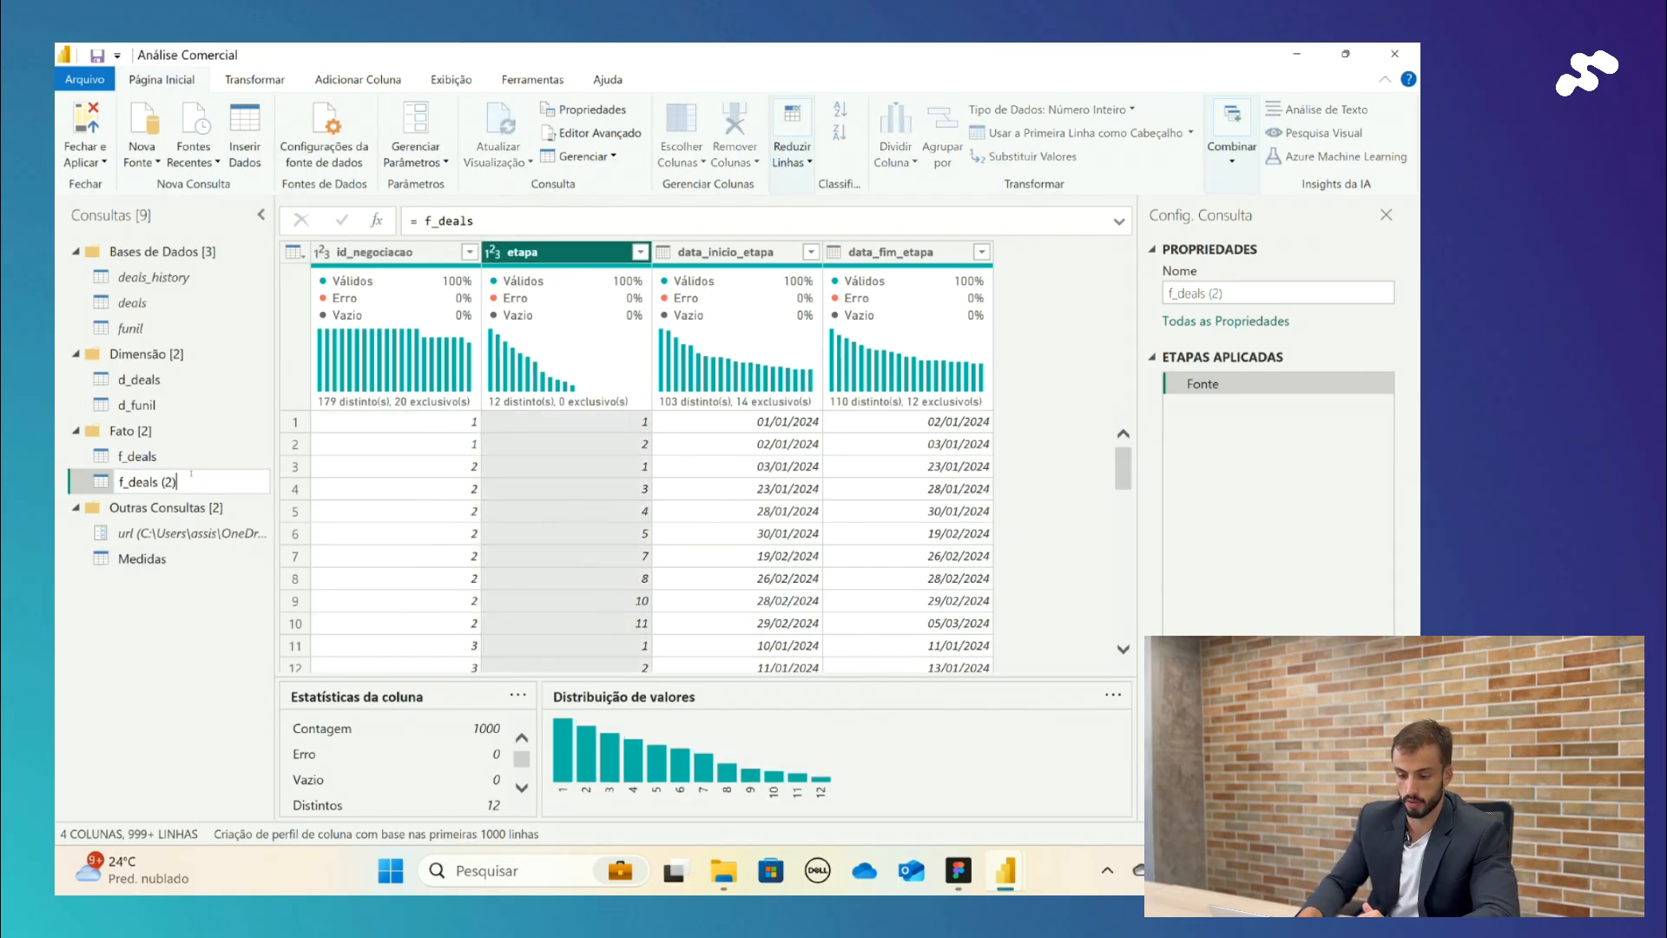
key(BackSpace)
key(BackSpace)
key(BackSpace)
key(BackSpace)
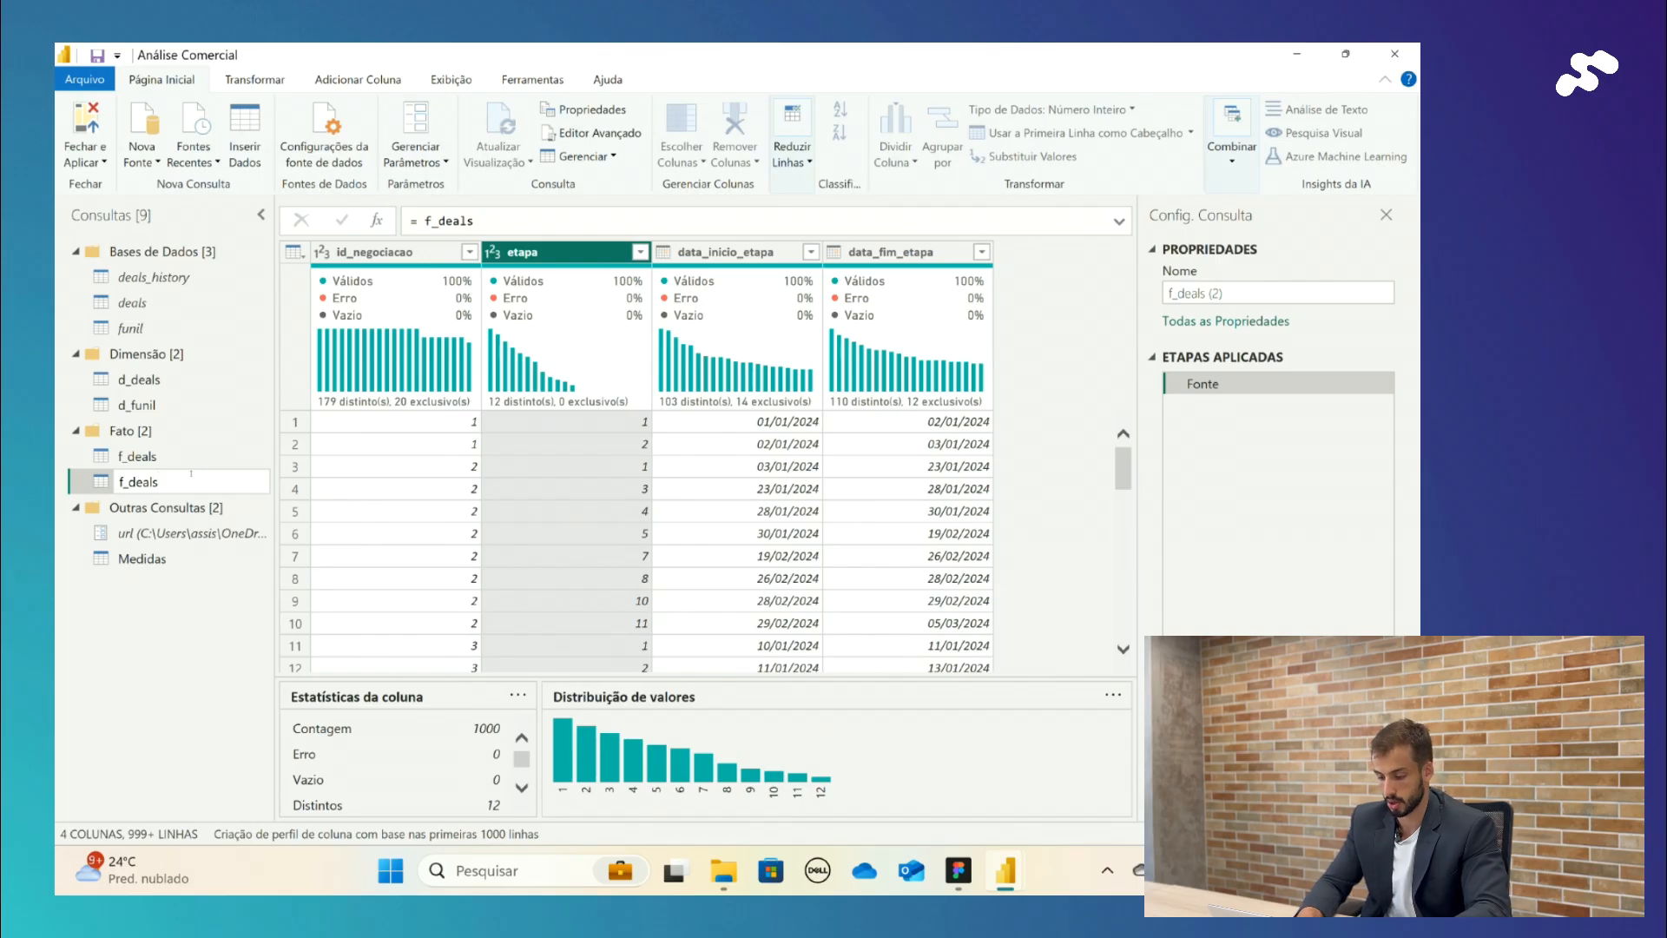
text(_funil_)
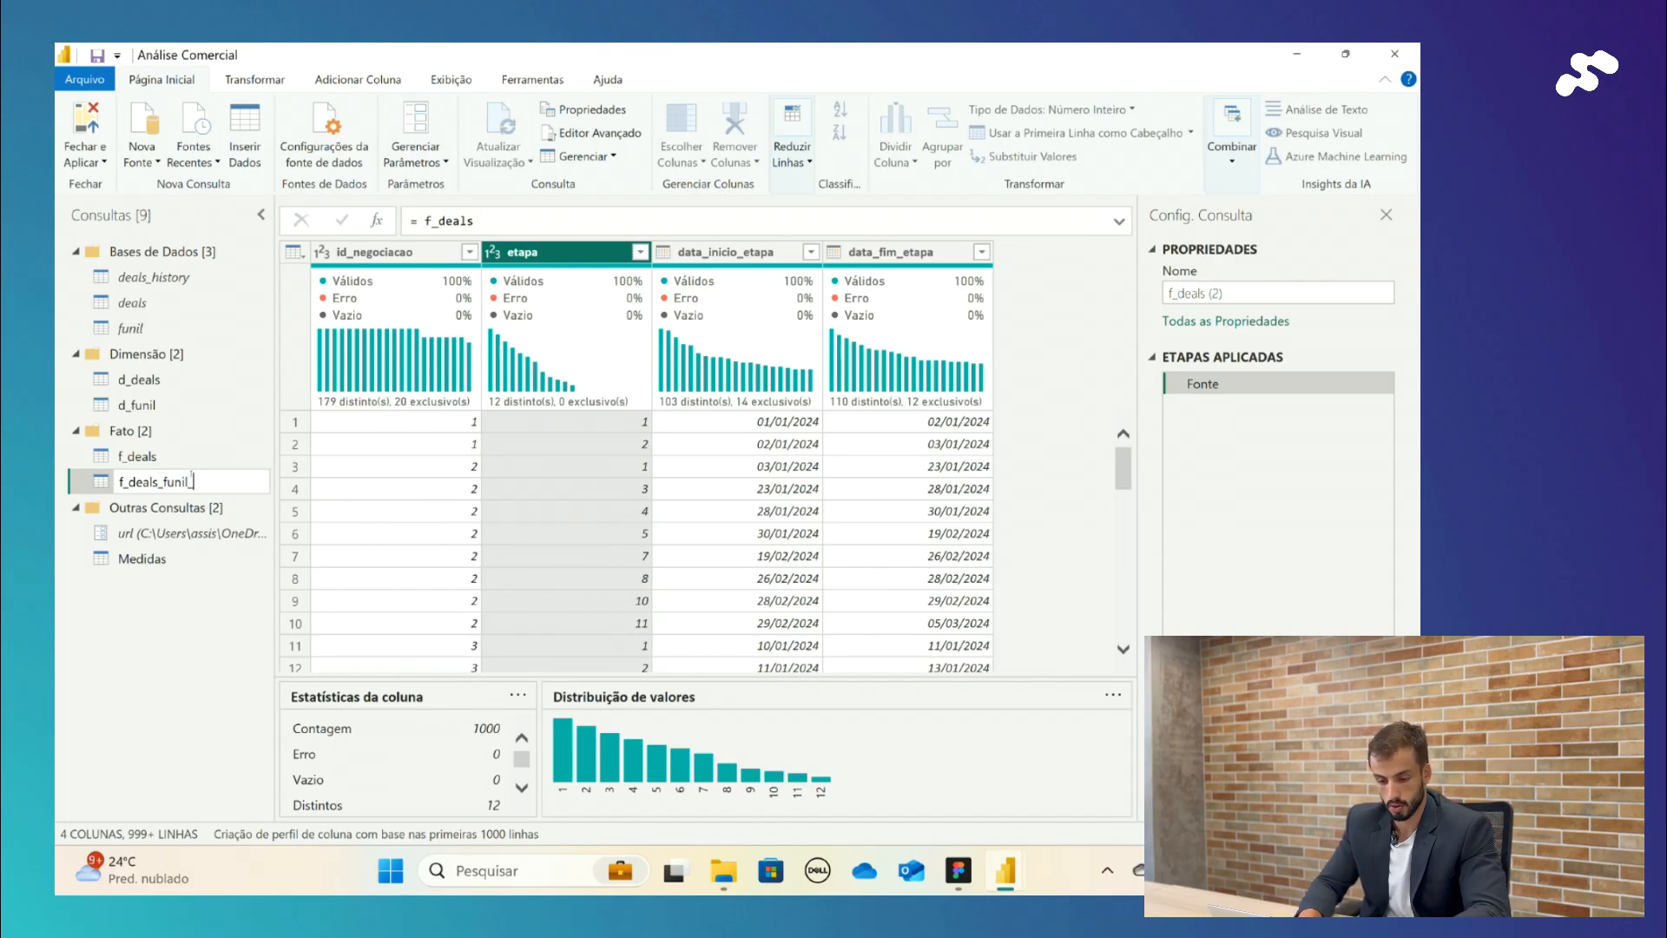
text(atual)
key(Return)
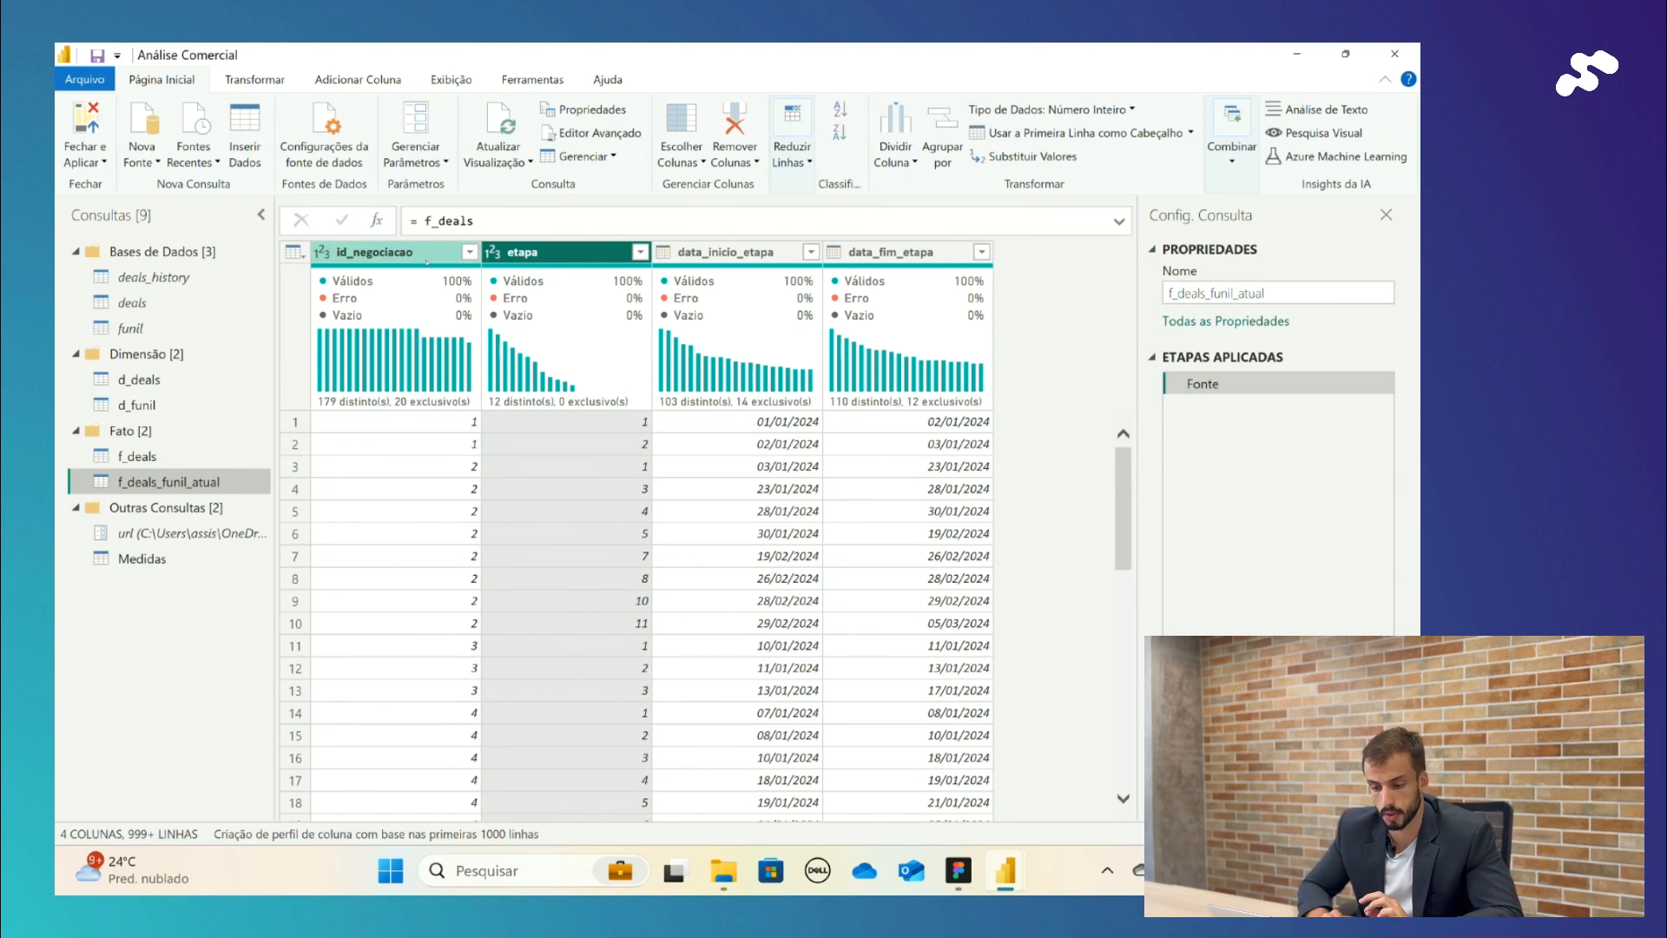
Step: Start grouping the query by id_negociacao and name the new aggregated column etapa_atual
click(426, 253)
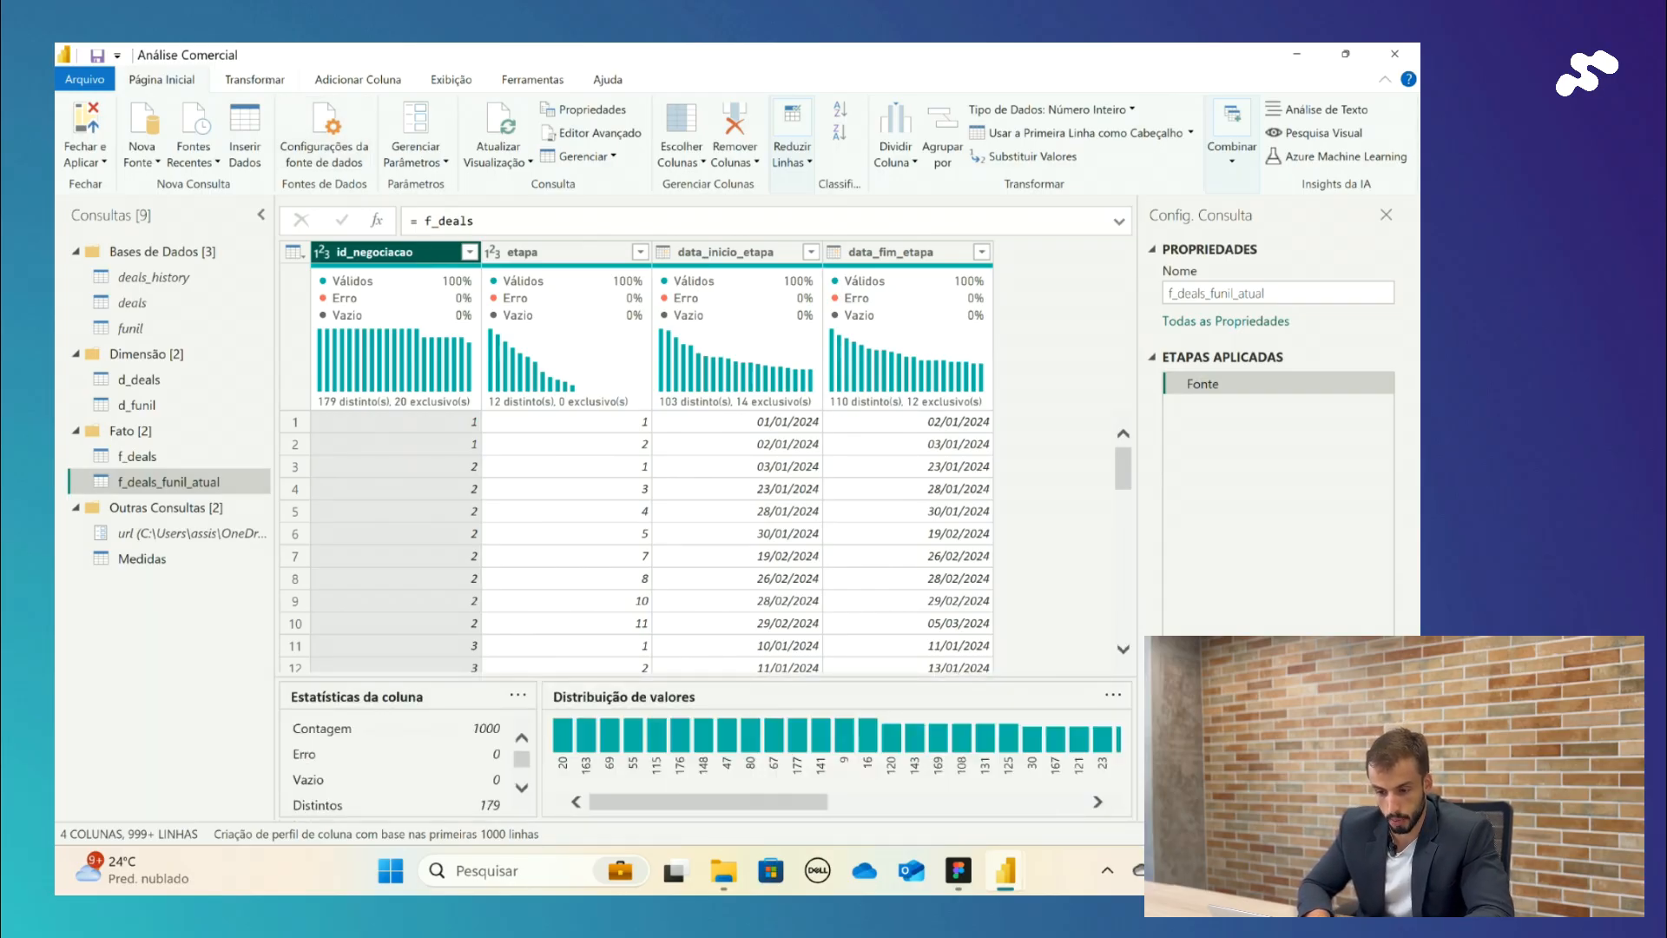
click(254, 79)
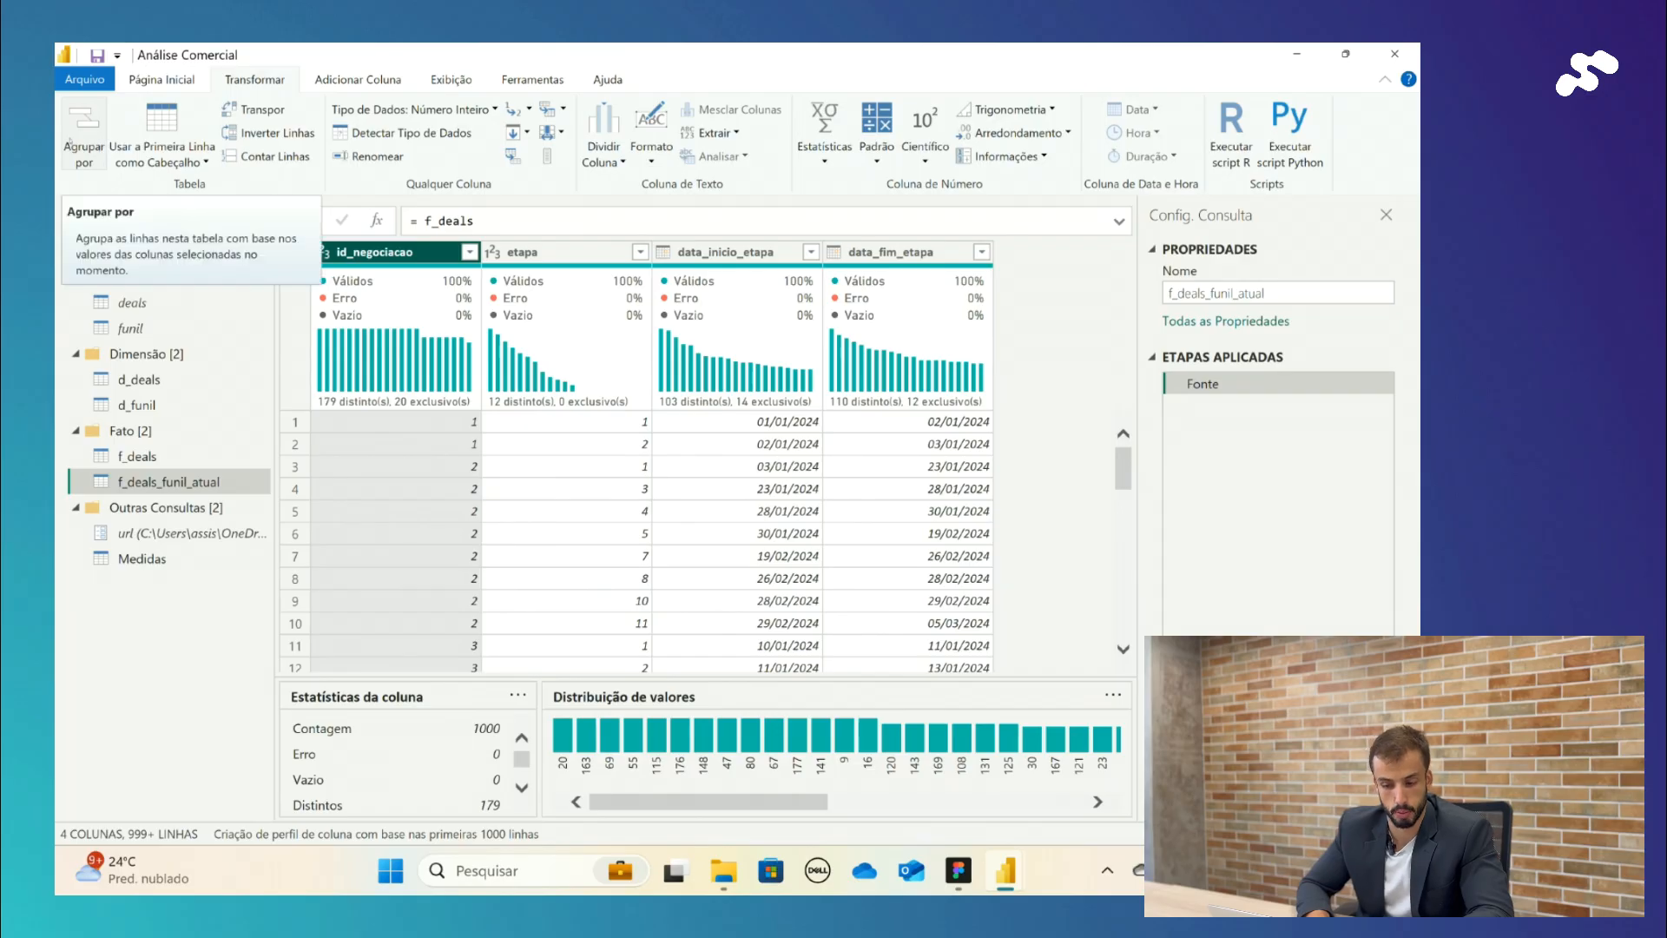
click(98, 146)
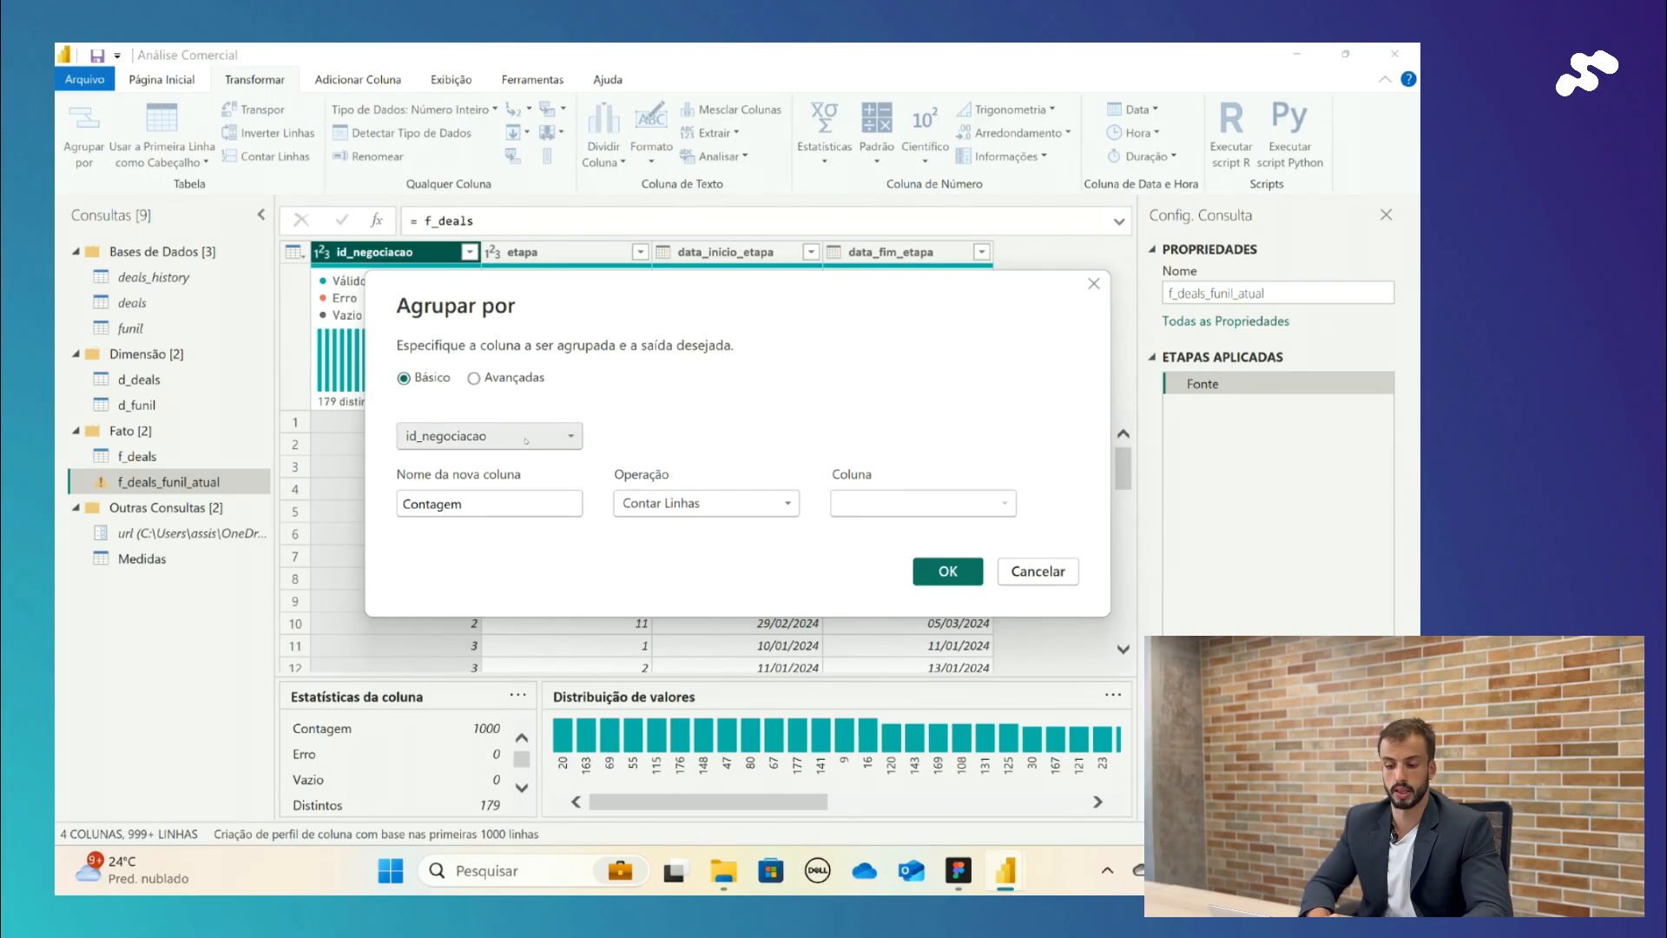
double_click(476, 507)
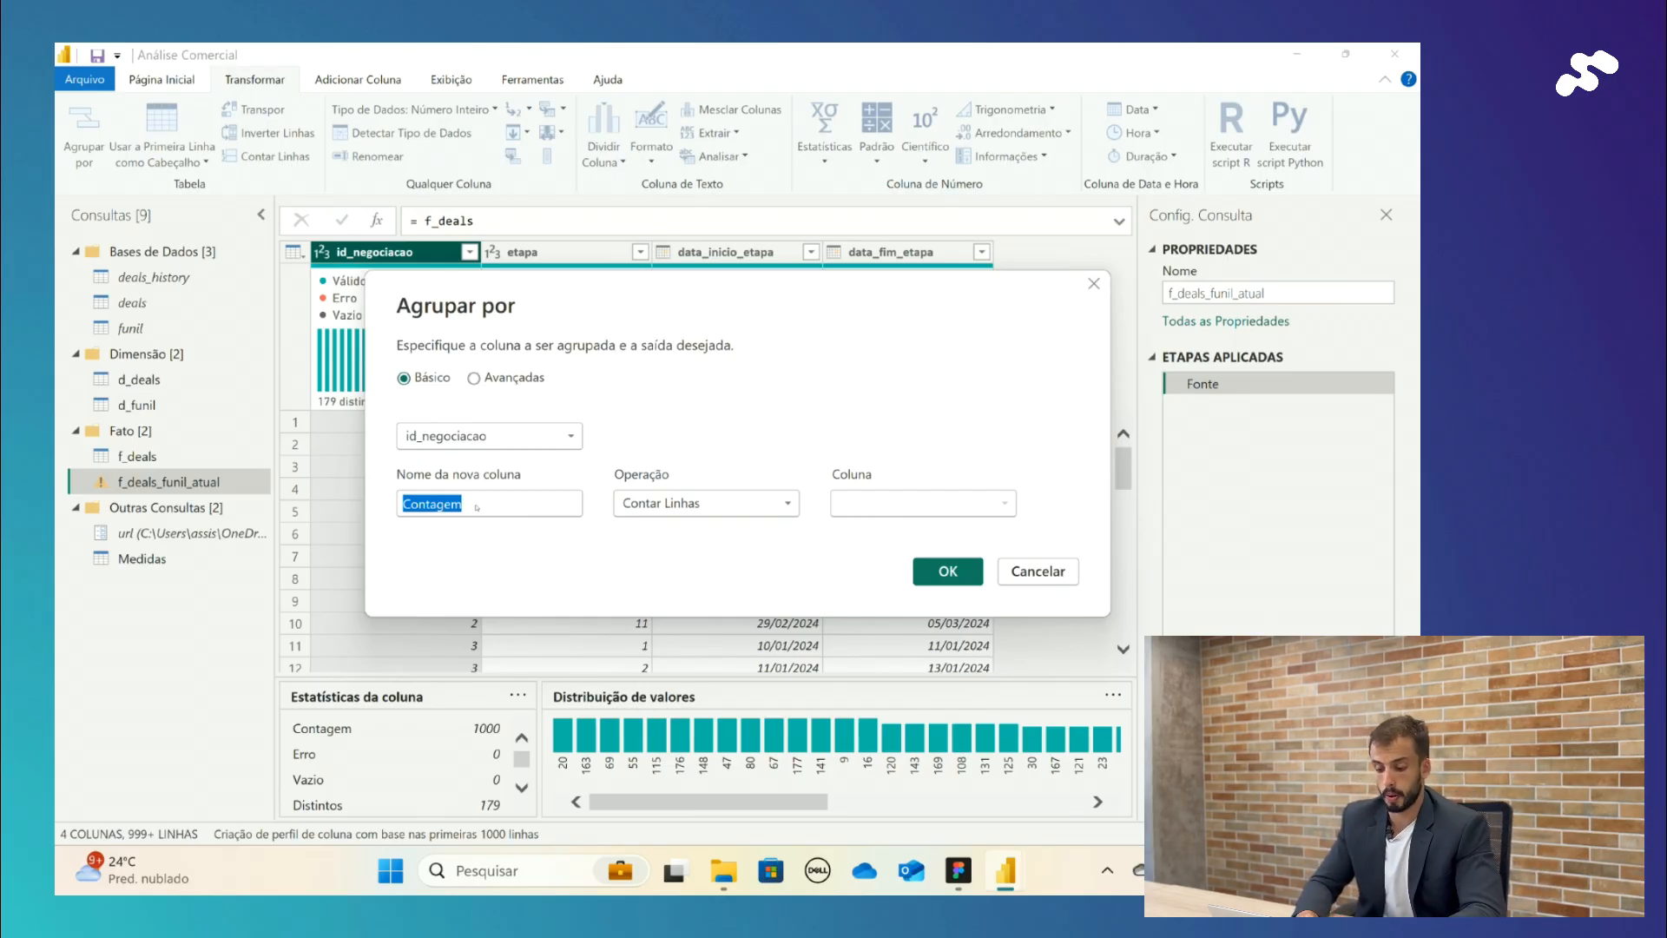
key(Caps_Lock)
key(Caps_Lock)
text(ultim)
key(BackSpace)
key(BackSpace)
key(BackSpace)
key(BackSpace)
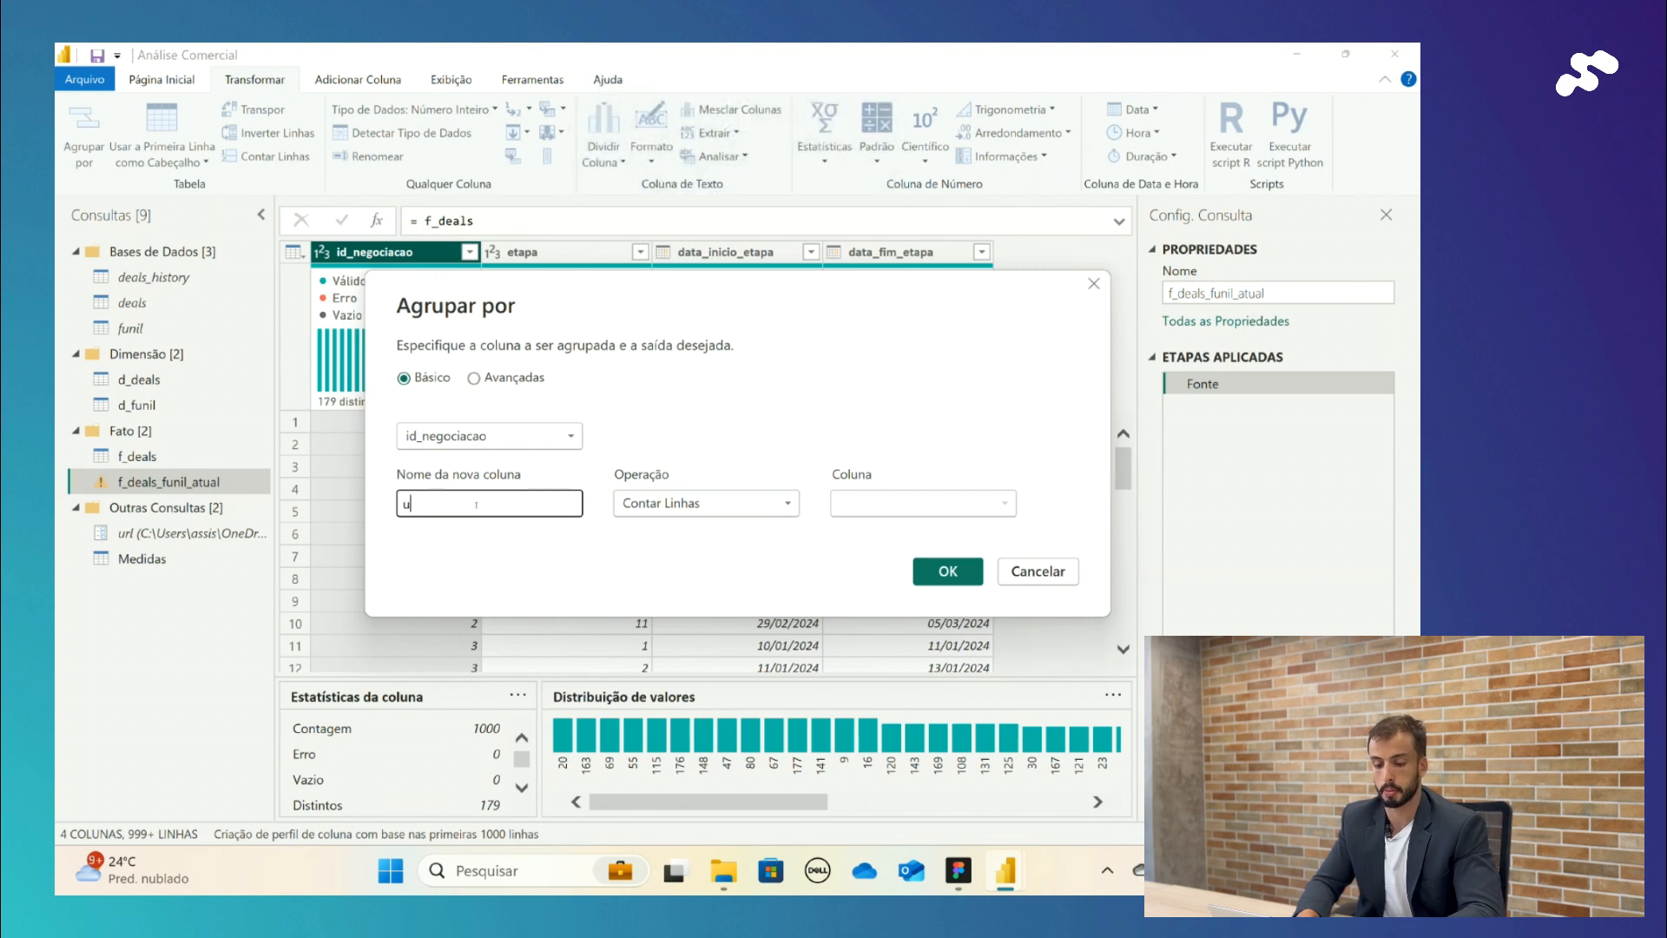
key(BackSpace)
text(etap)
key(BackSpace)
key(BackSpace)
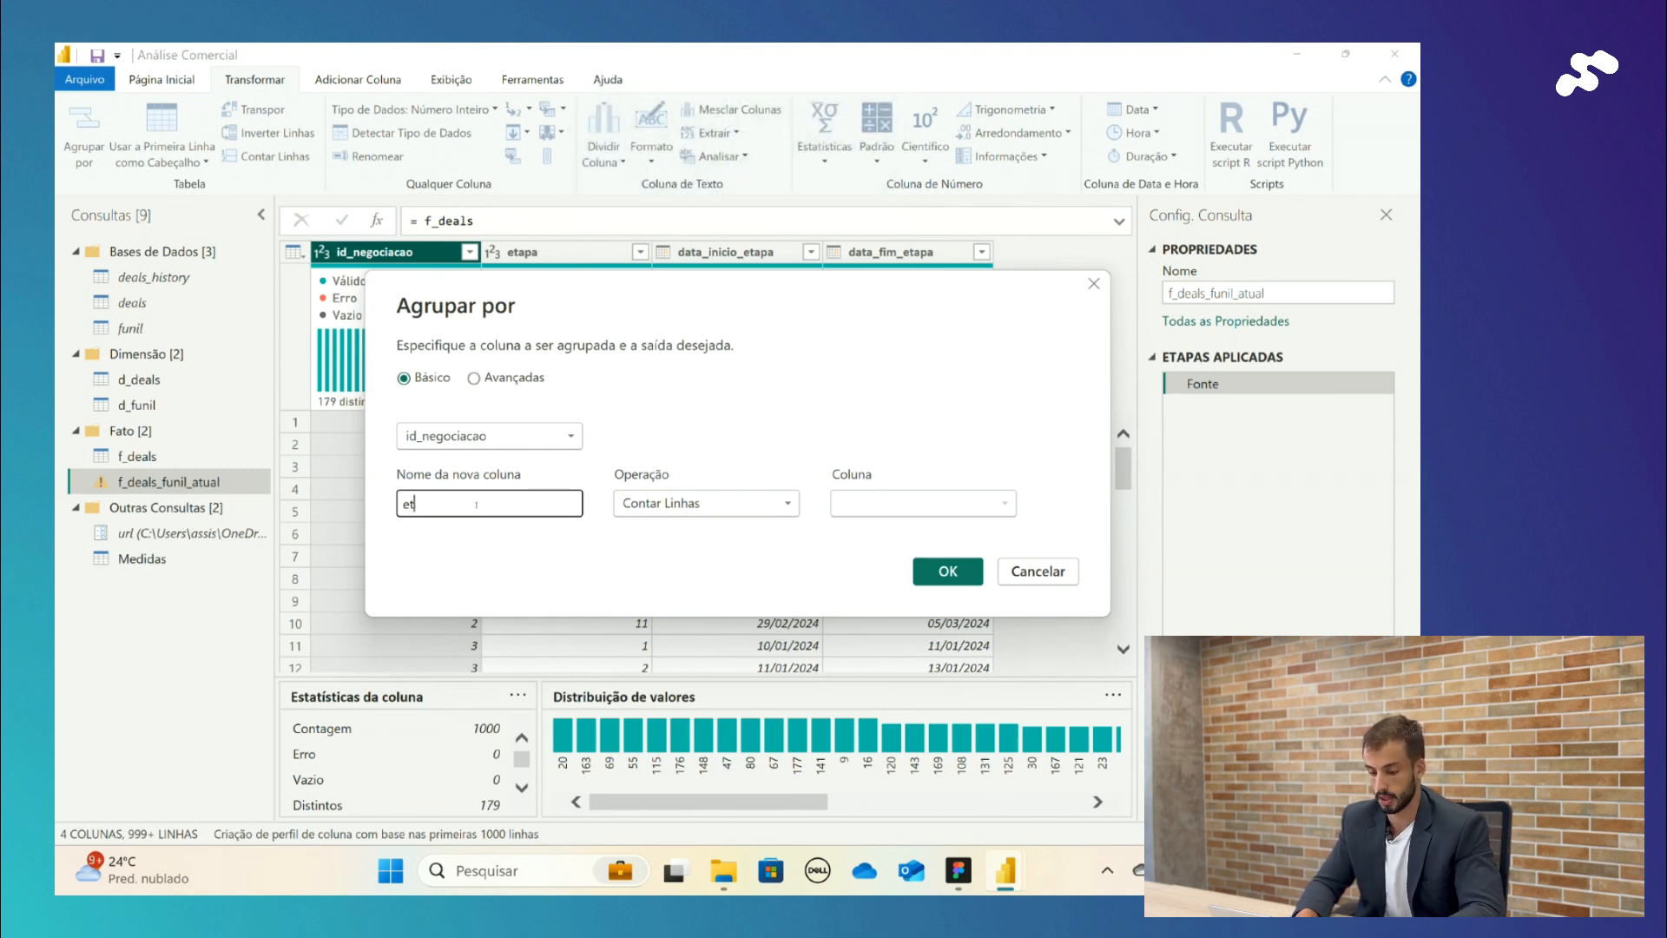
text(apa_atual)
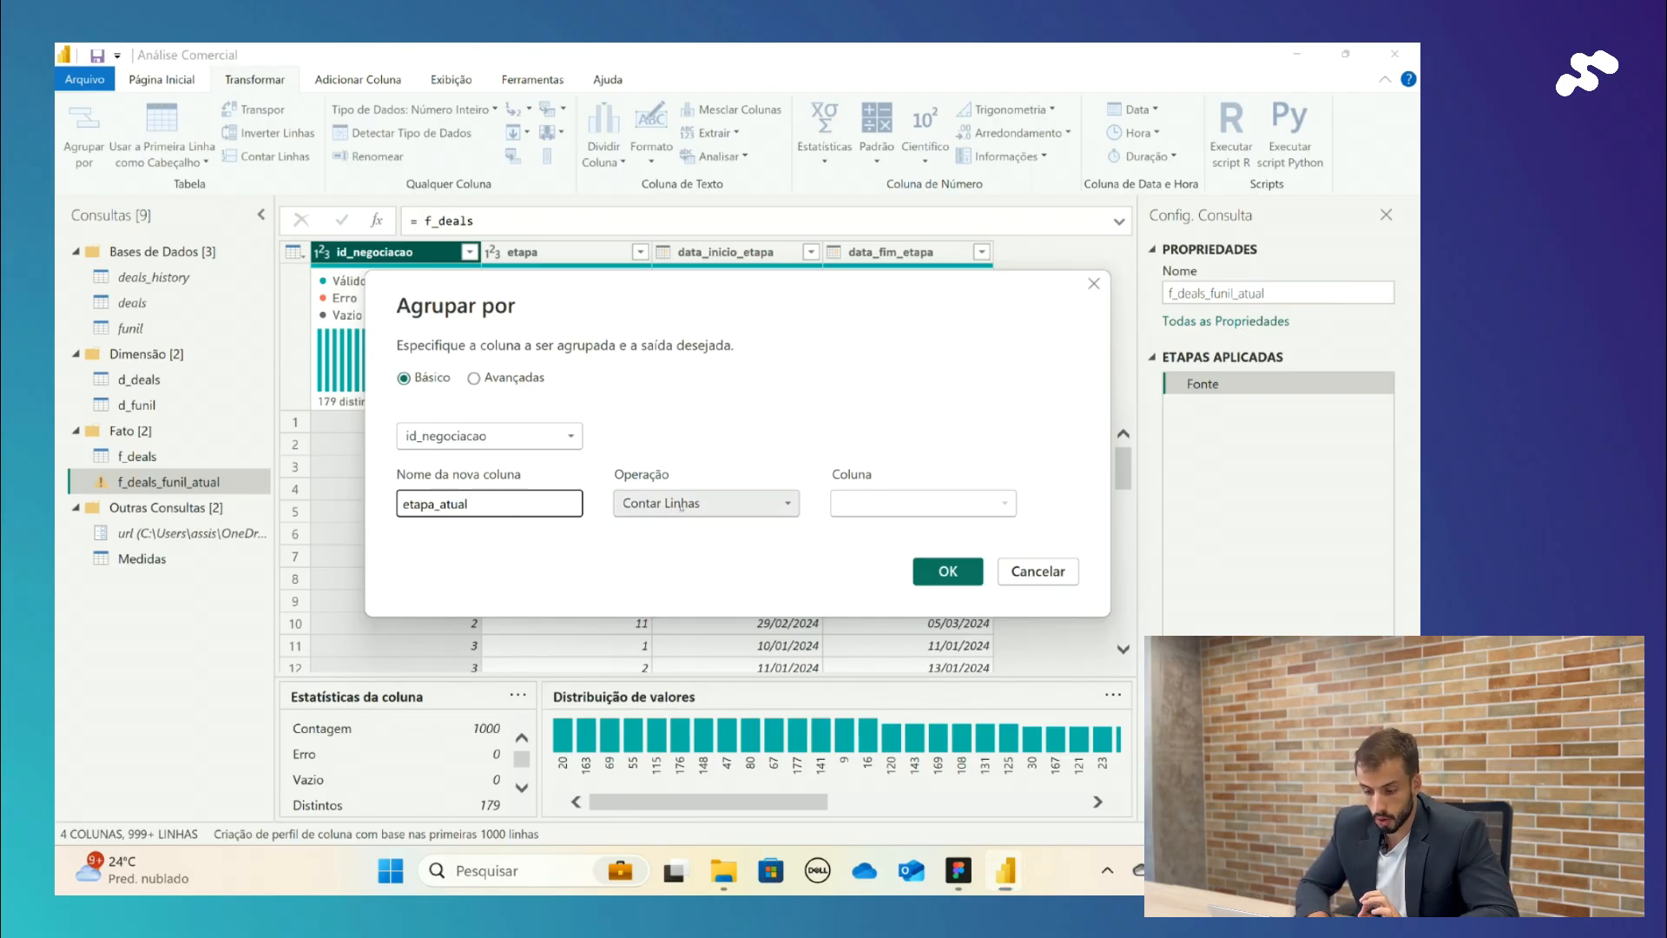
Step: Set the grouping operation to Máx. on the etapa column and apply the grouping
click(682, 507)
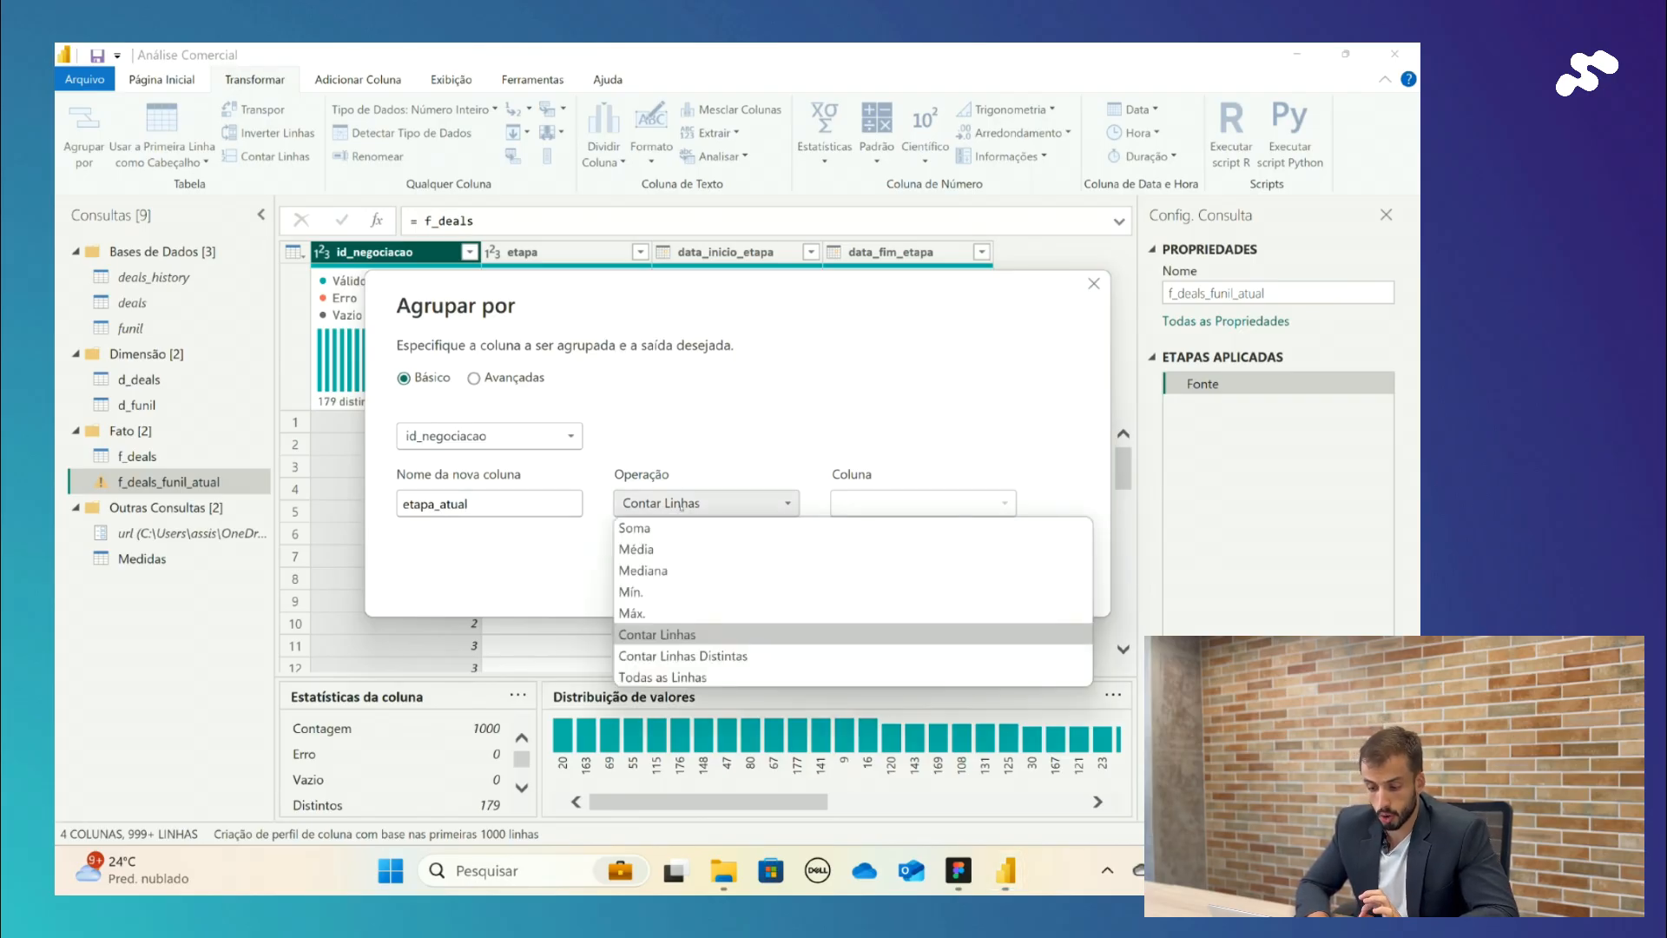
click(661, 611)
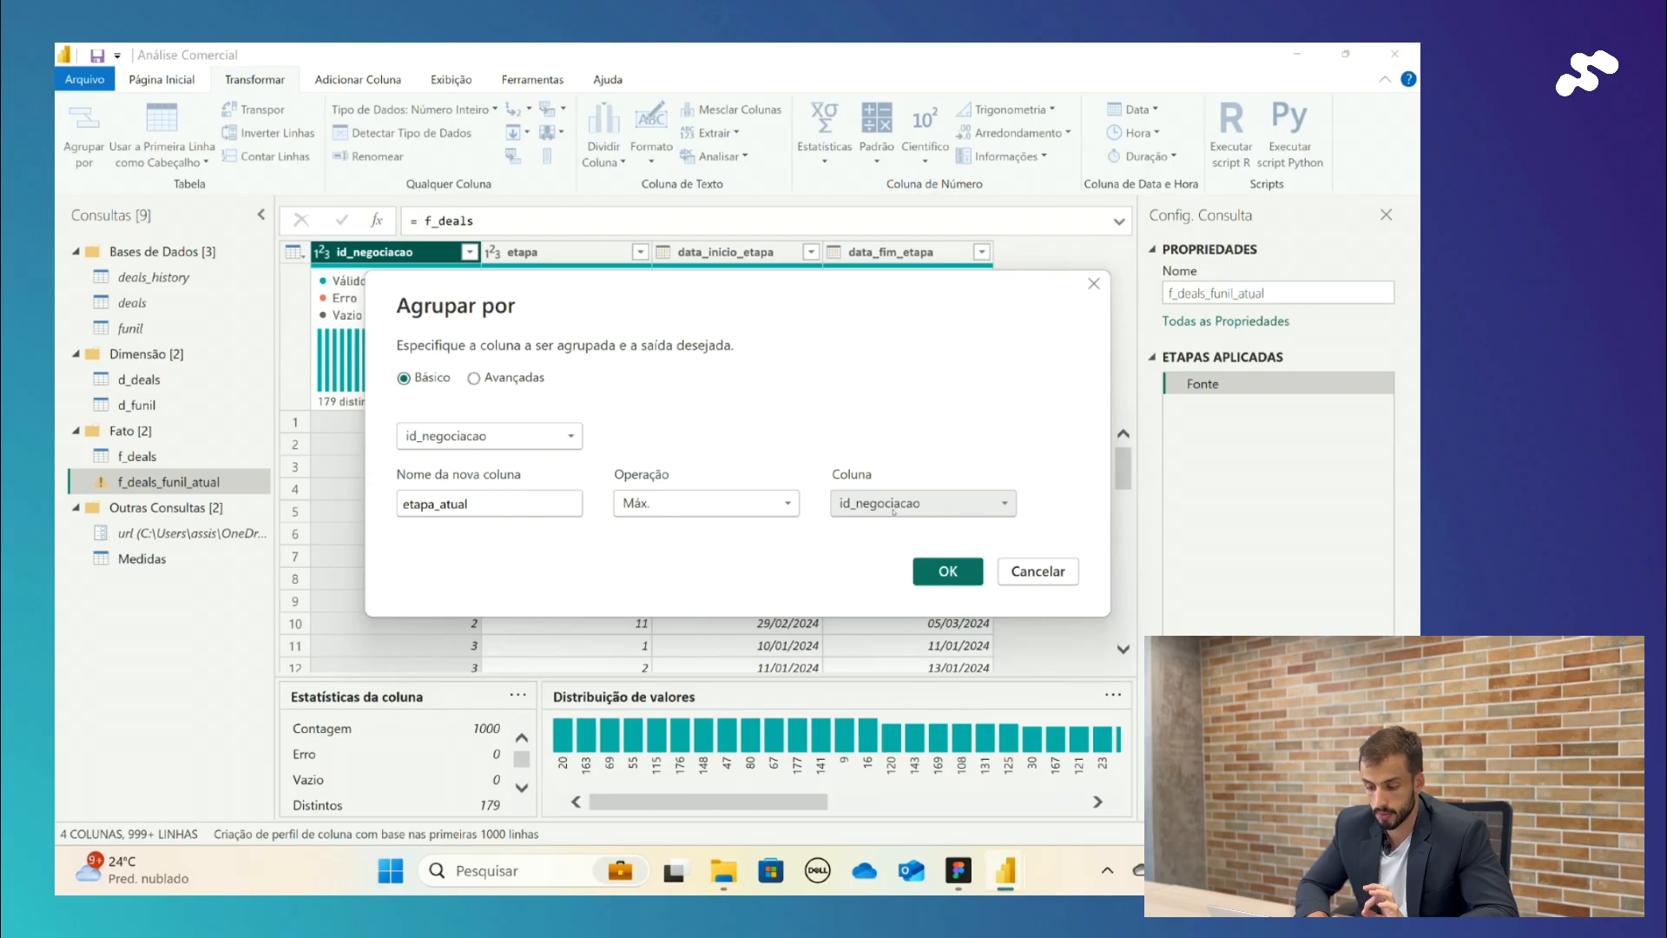
click(894, 505)
click(888, 549)
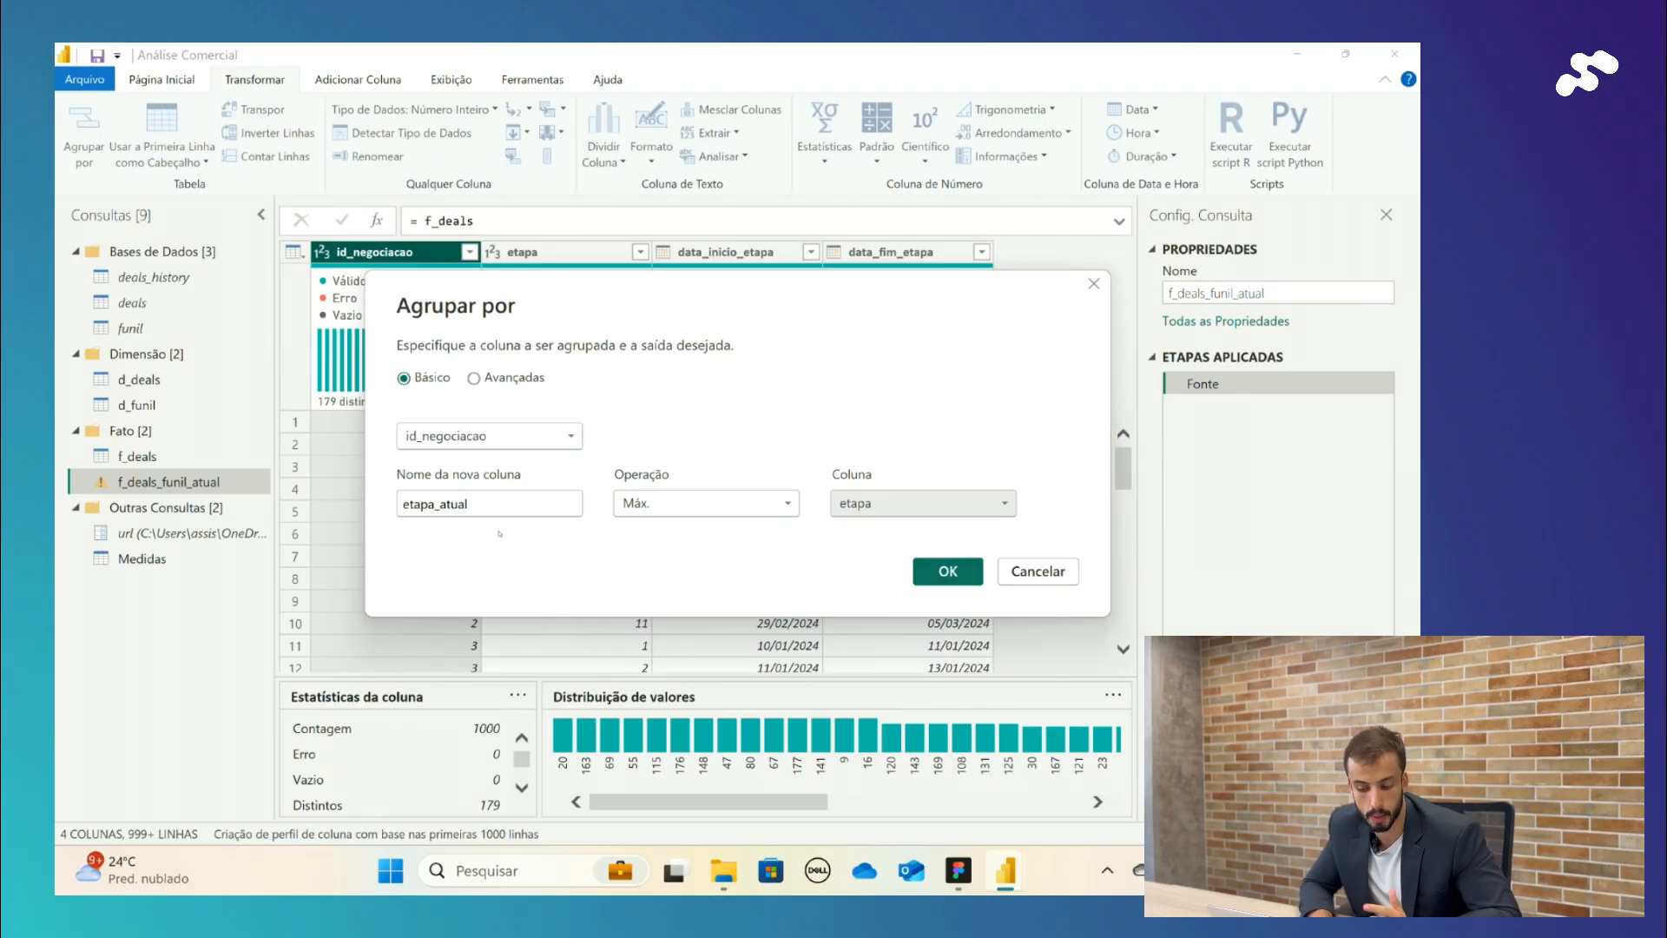
click(948, 572)
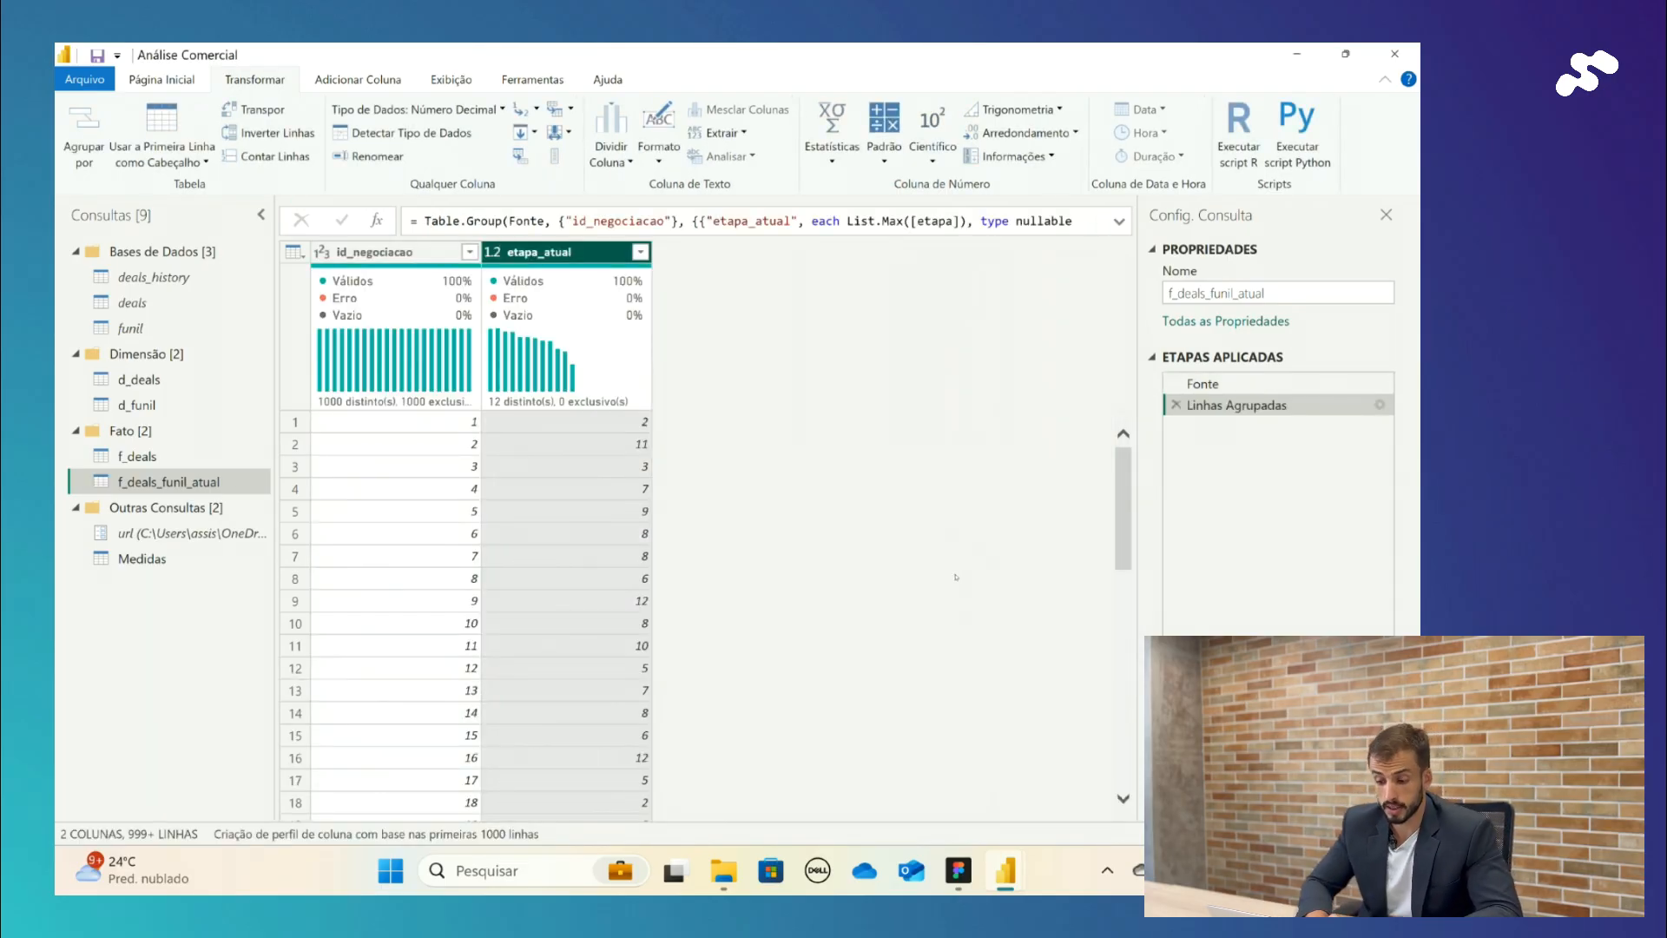
Step: Check the current stage listed for deals 1, 2 and 3, and compare the Fonte step with the Linhas Agrupadas step
click(441, 429)
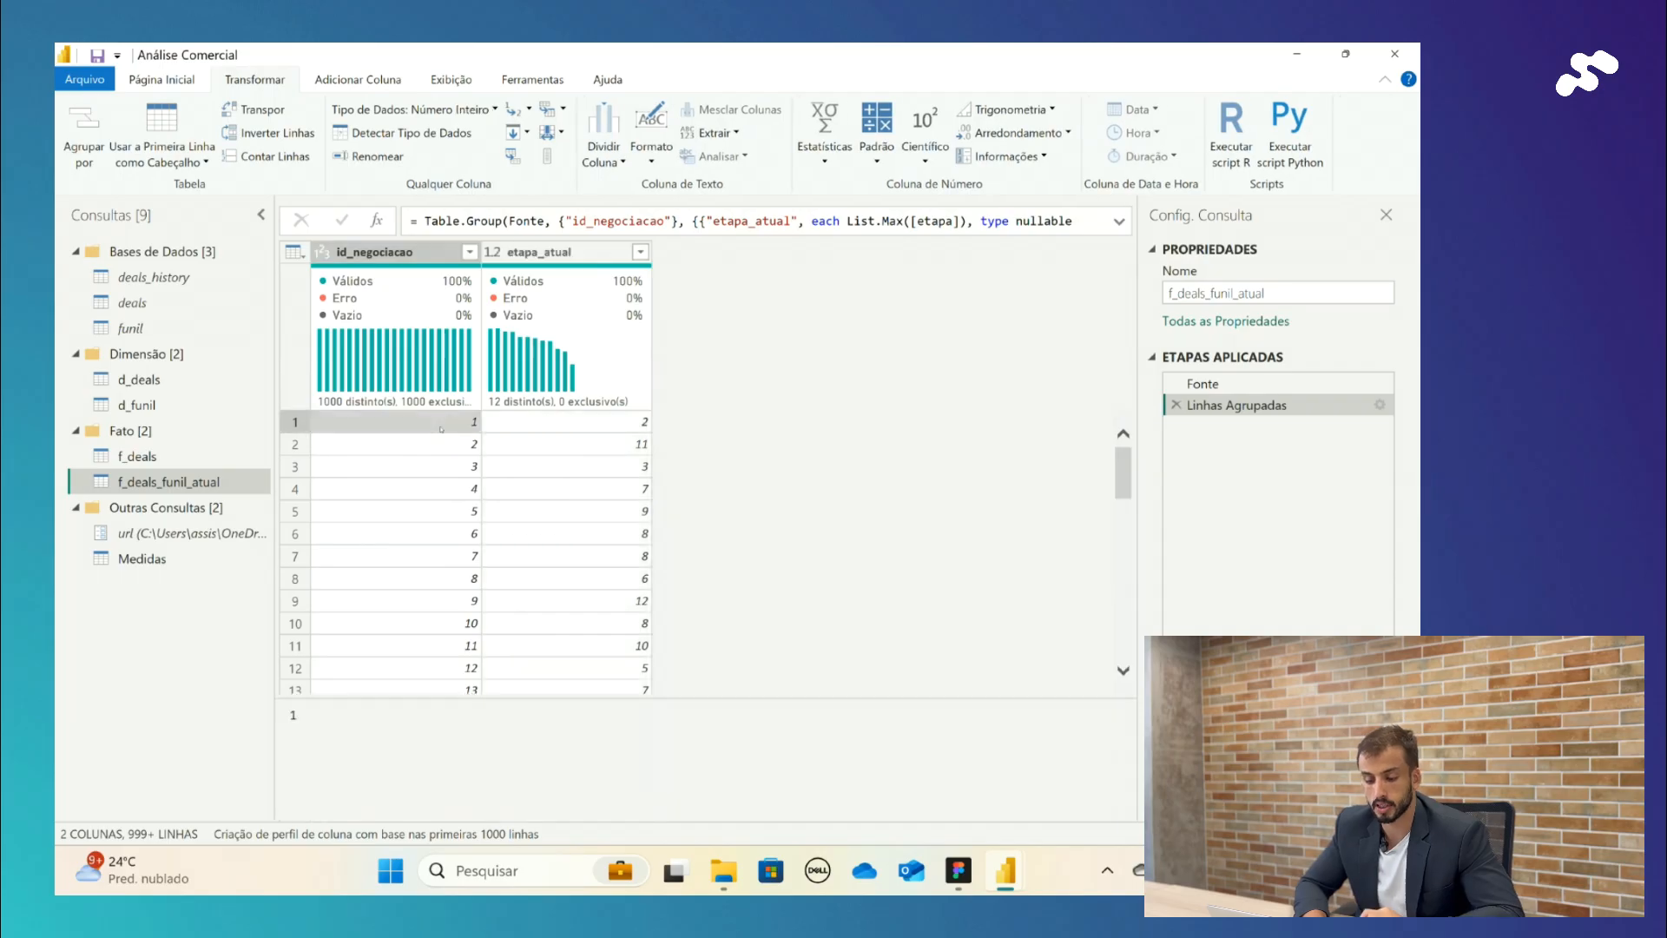
key(Right)
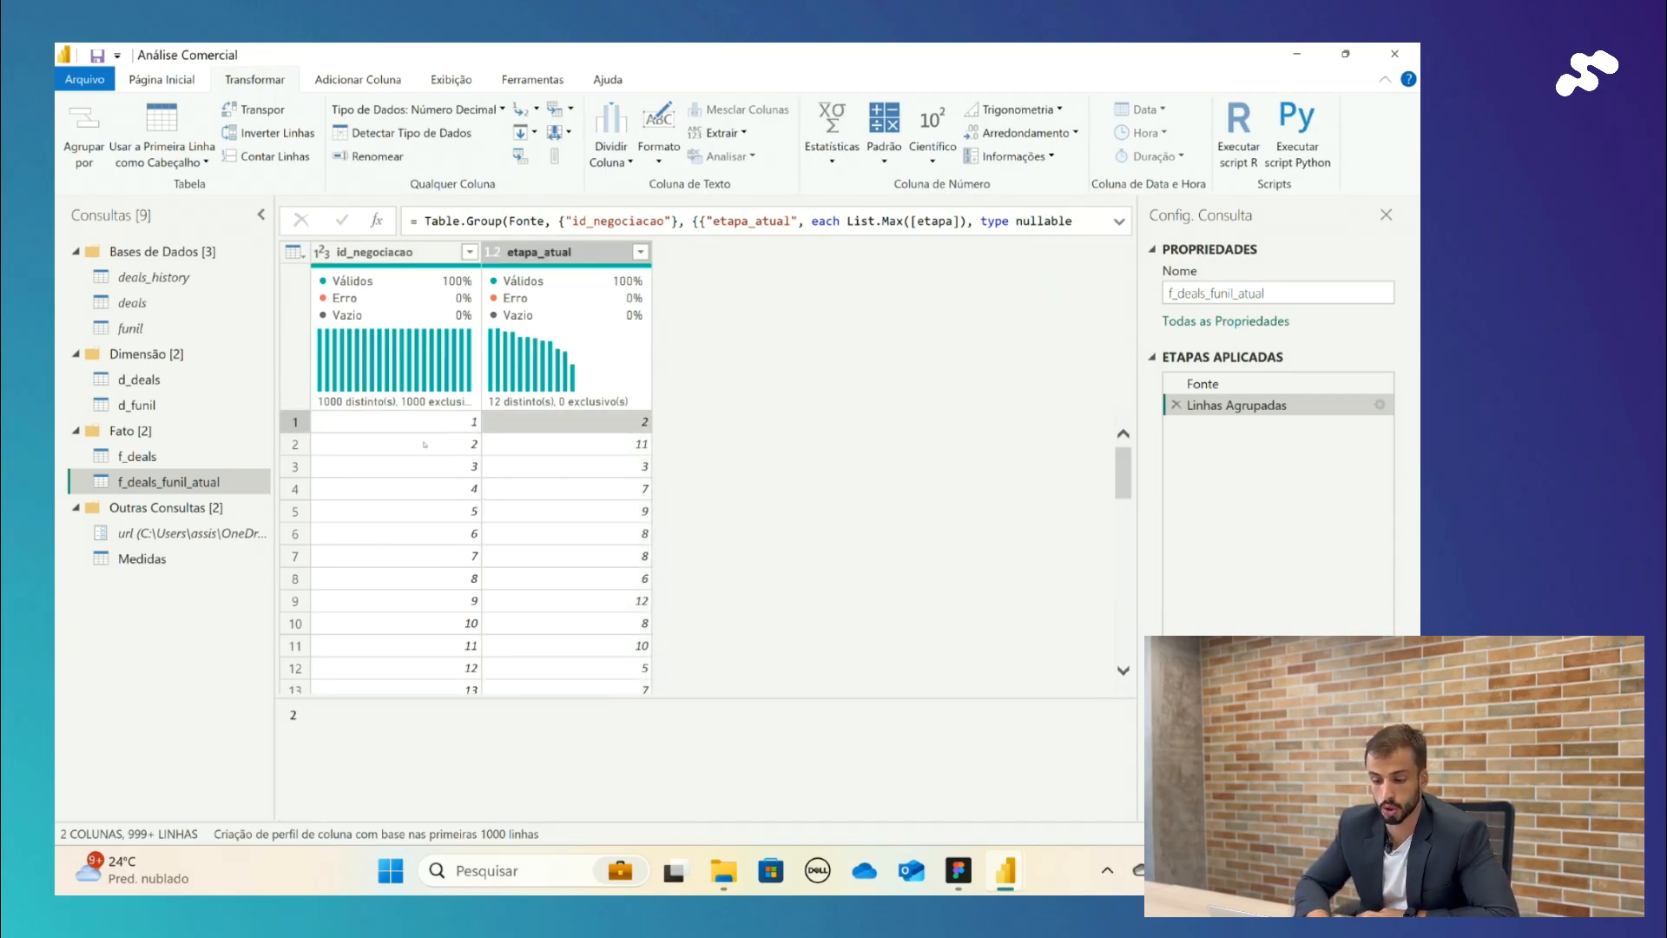
click(424, 445)
key(Right)
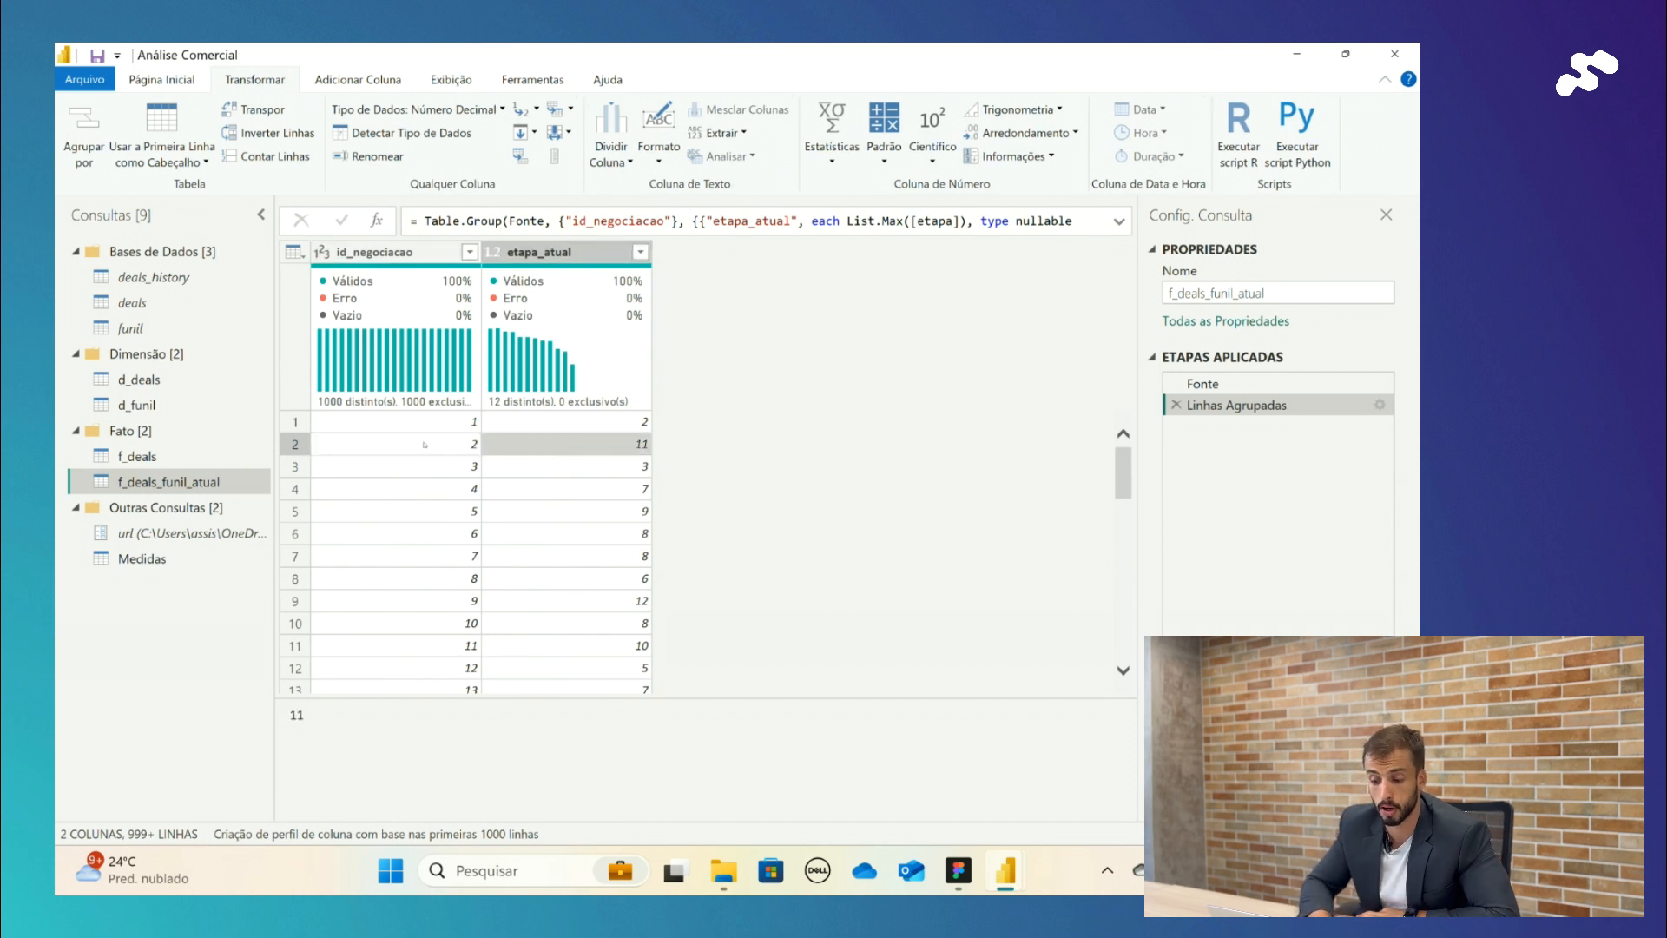
click(400, 468)
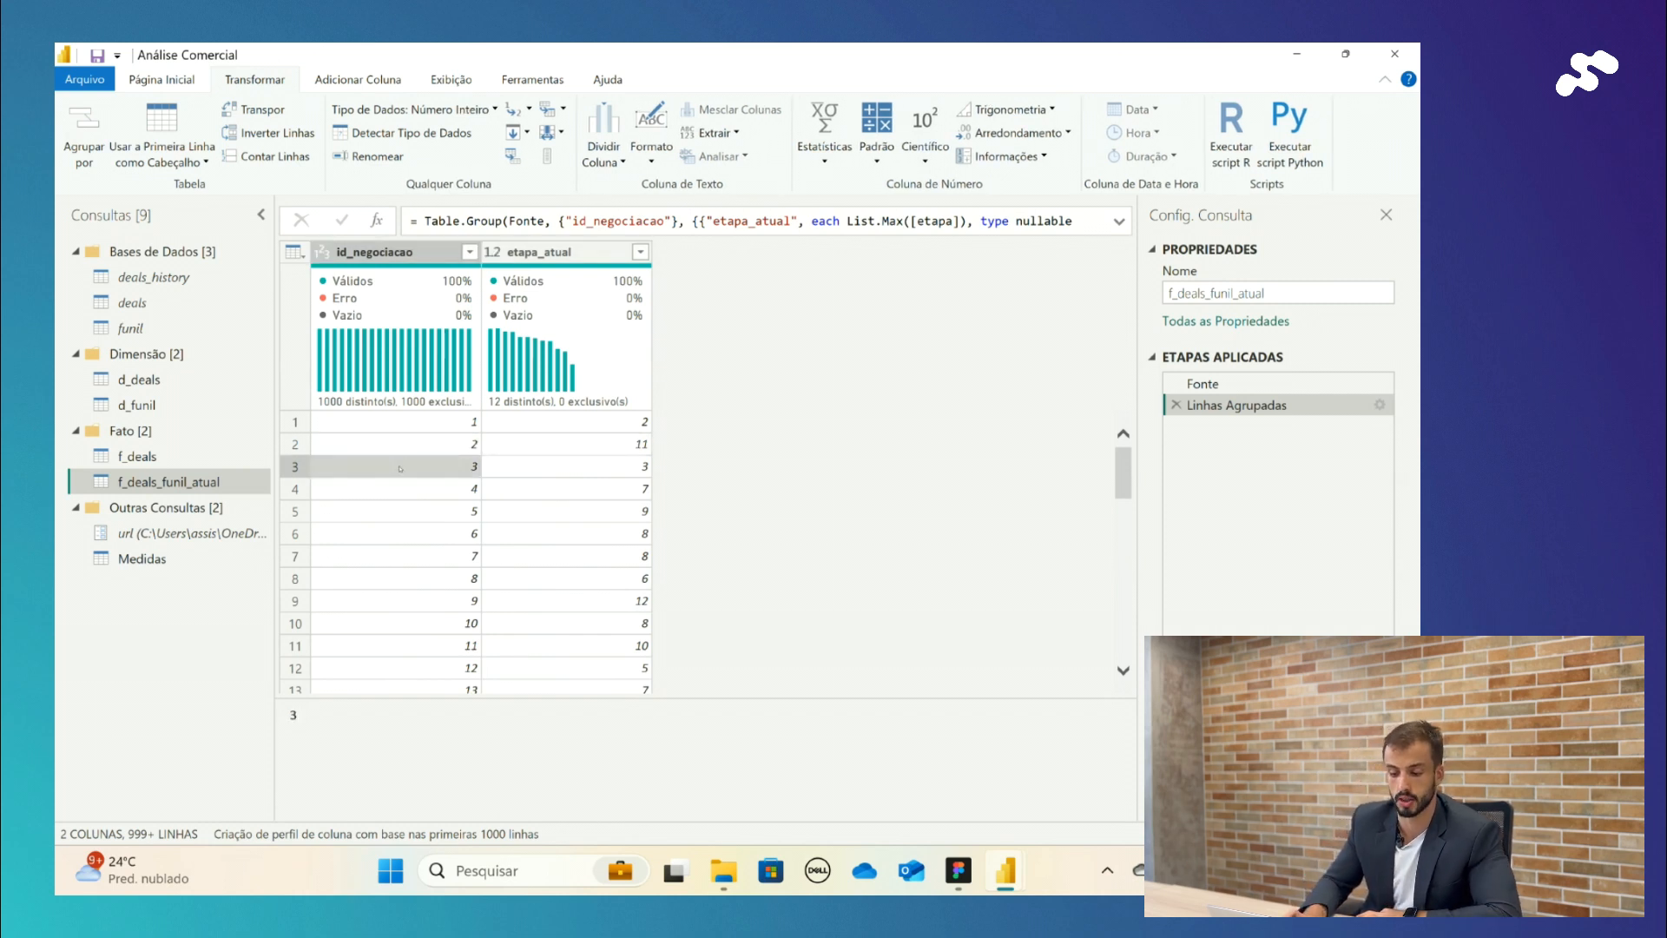
key(Right)
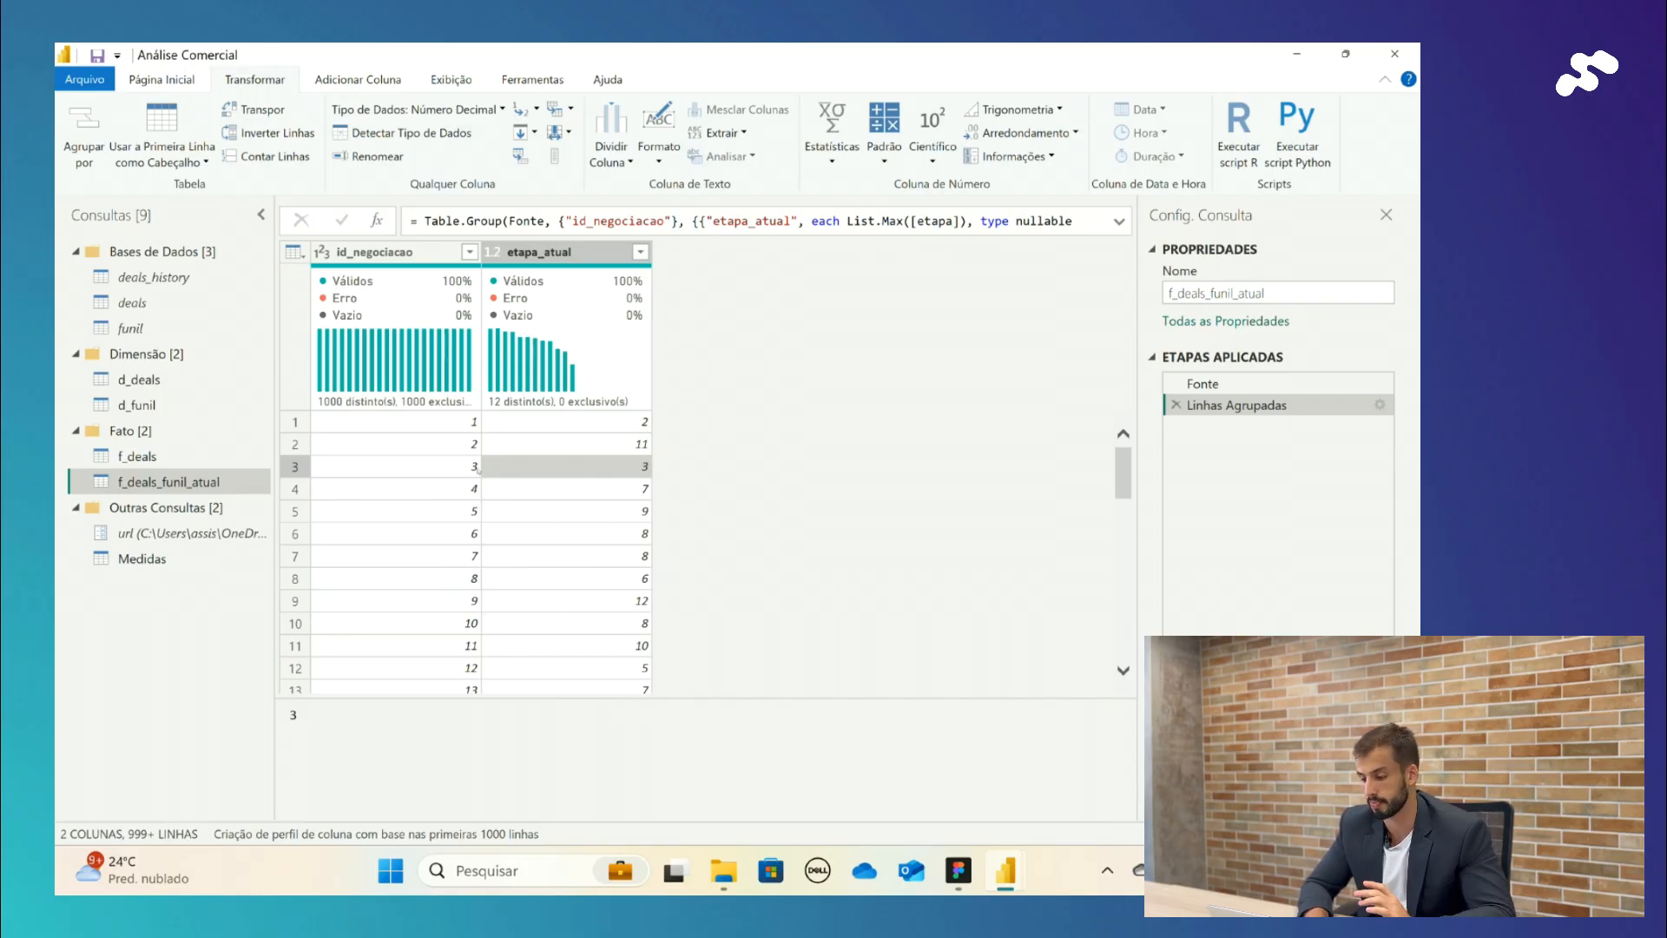
click(1216, 384)
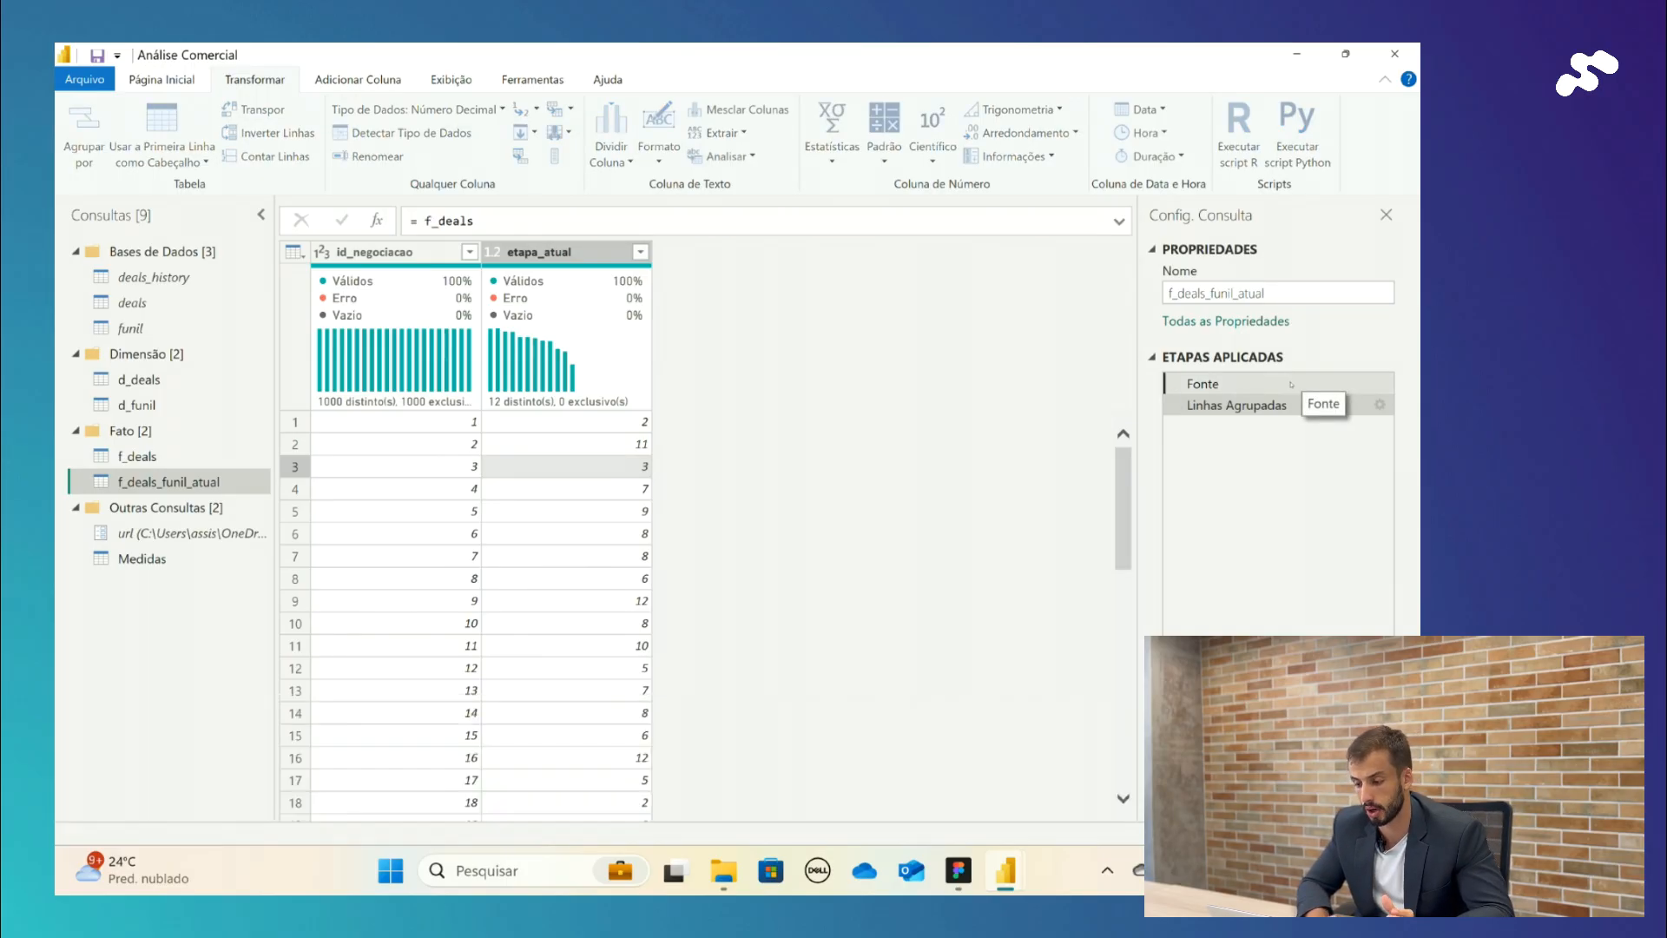
click(1237, 406)
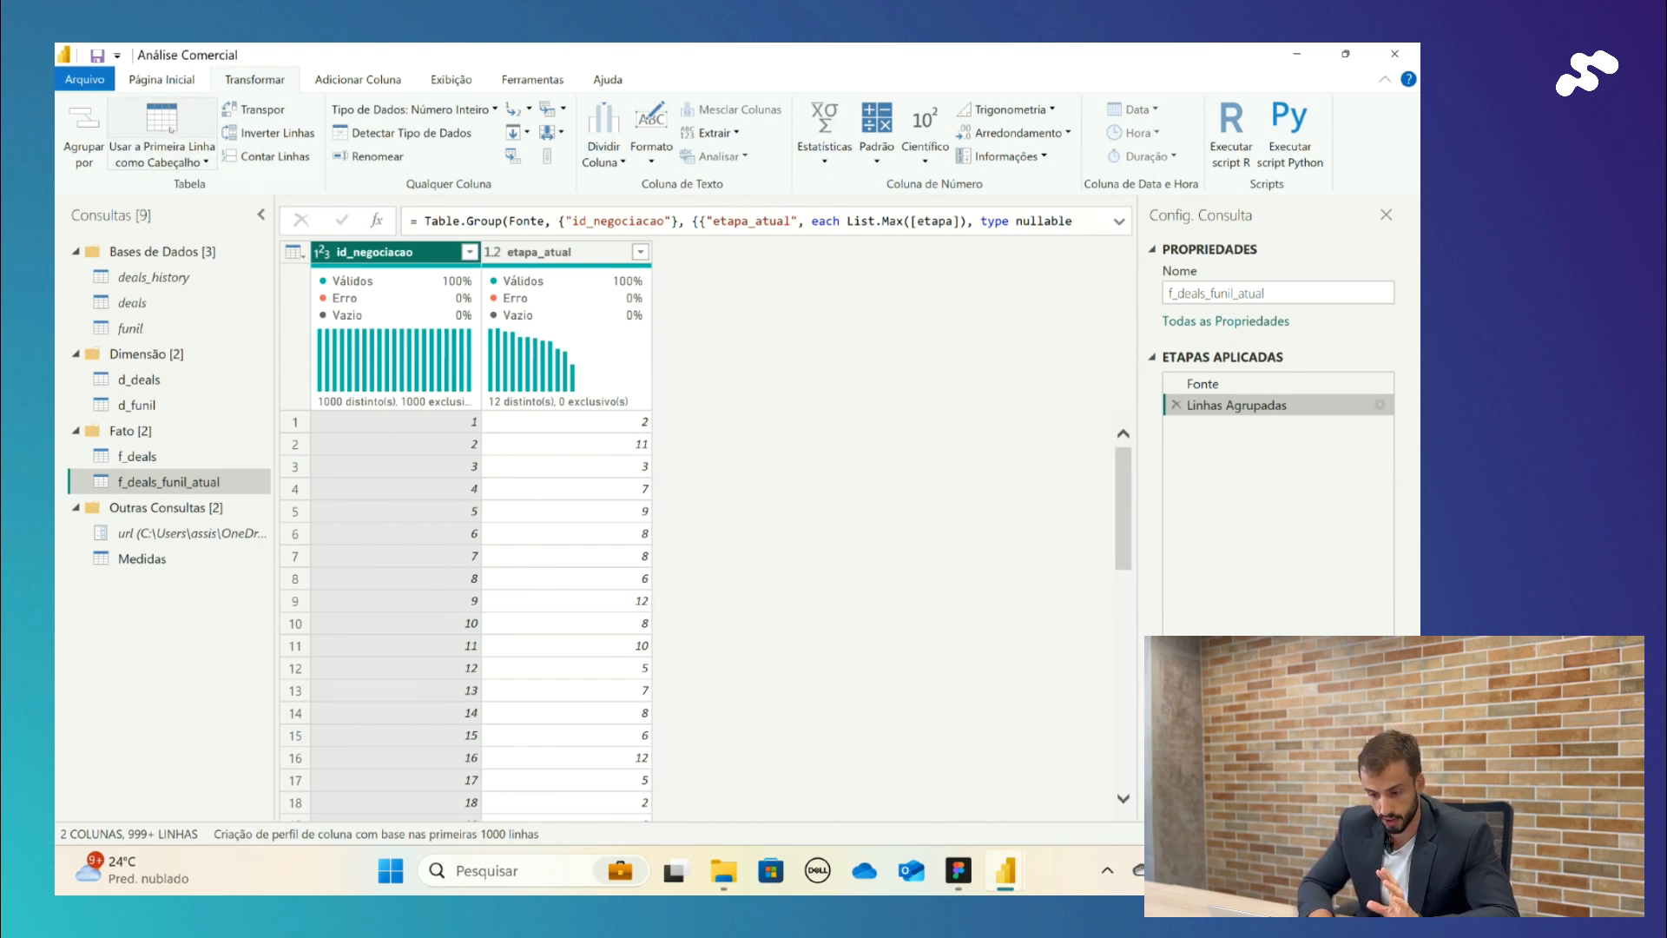
Step: Apply the pending query changes and return to the report
click(163, 81)
click(84, 163)
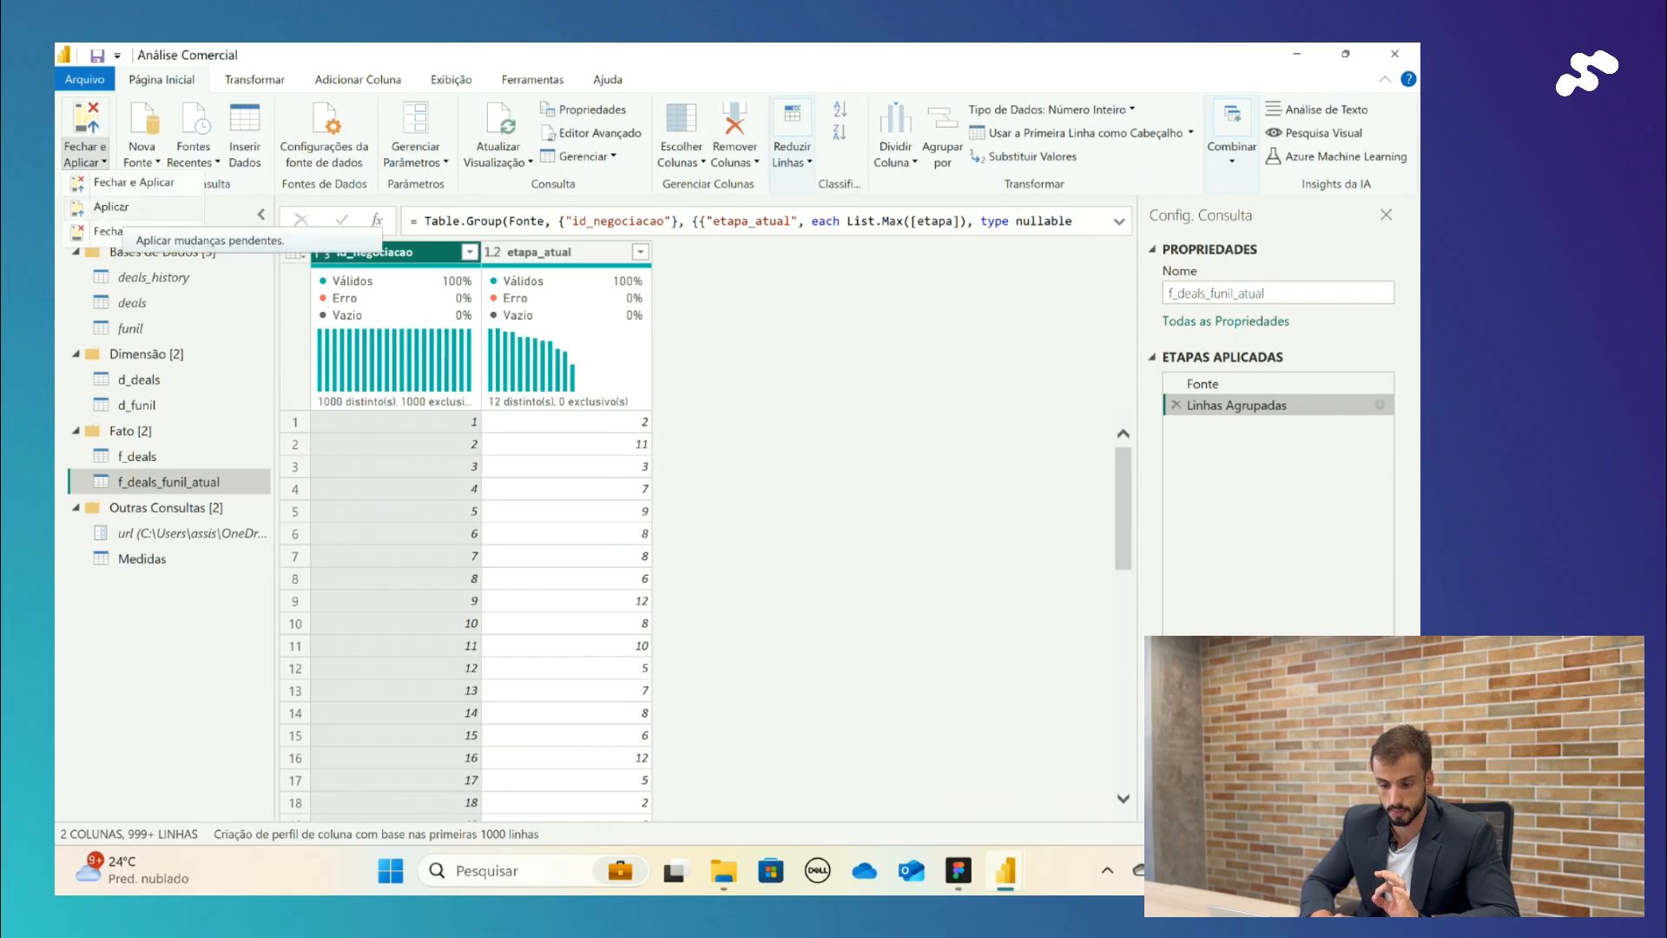
click(123, 208)
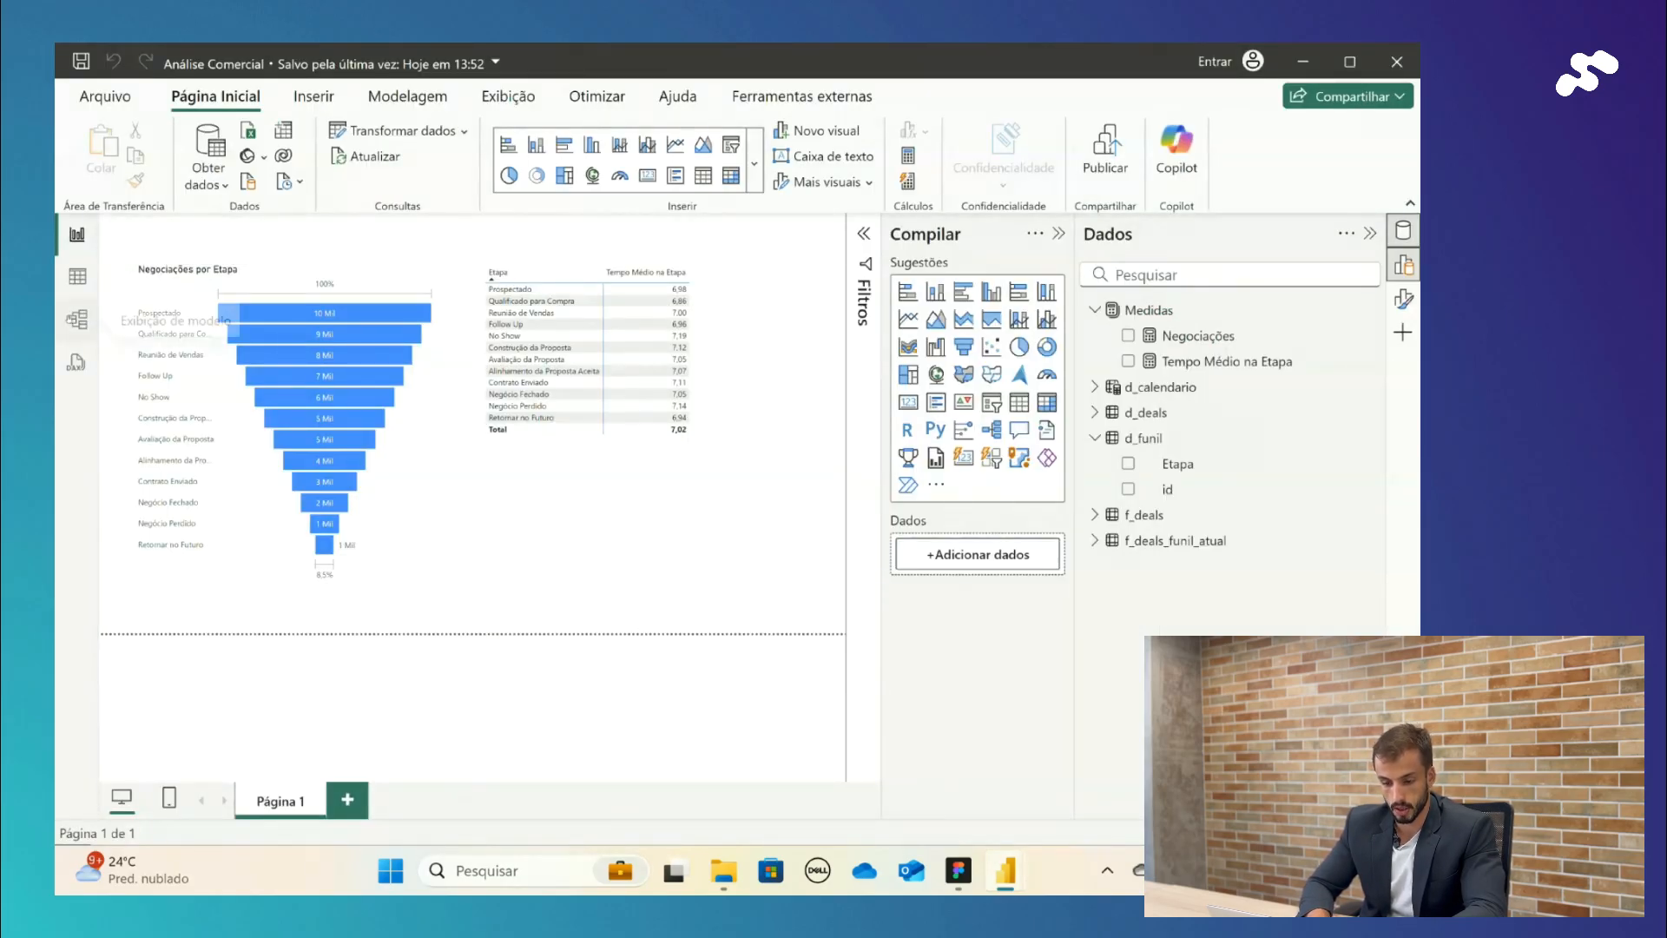
Step: Add the f_deals_funil_atual table to the Funil de Vendas model diagram and place it beside f_deals, below d_calendario
click(77, 318)
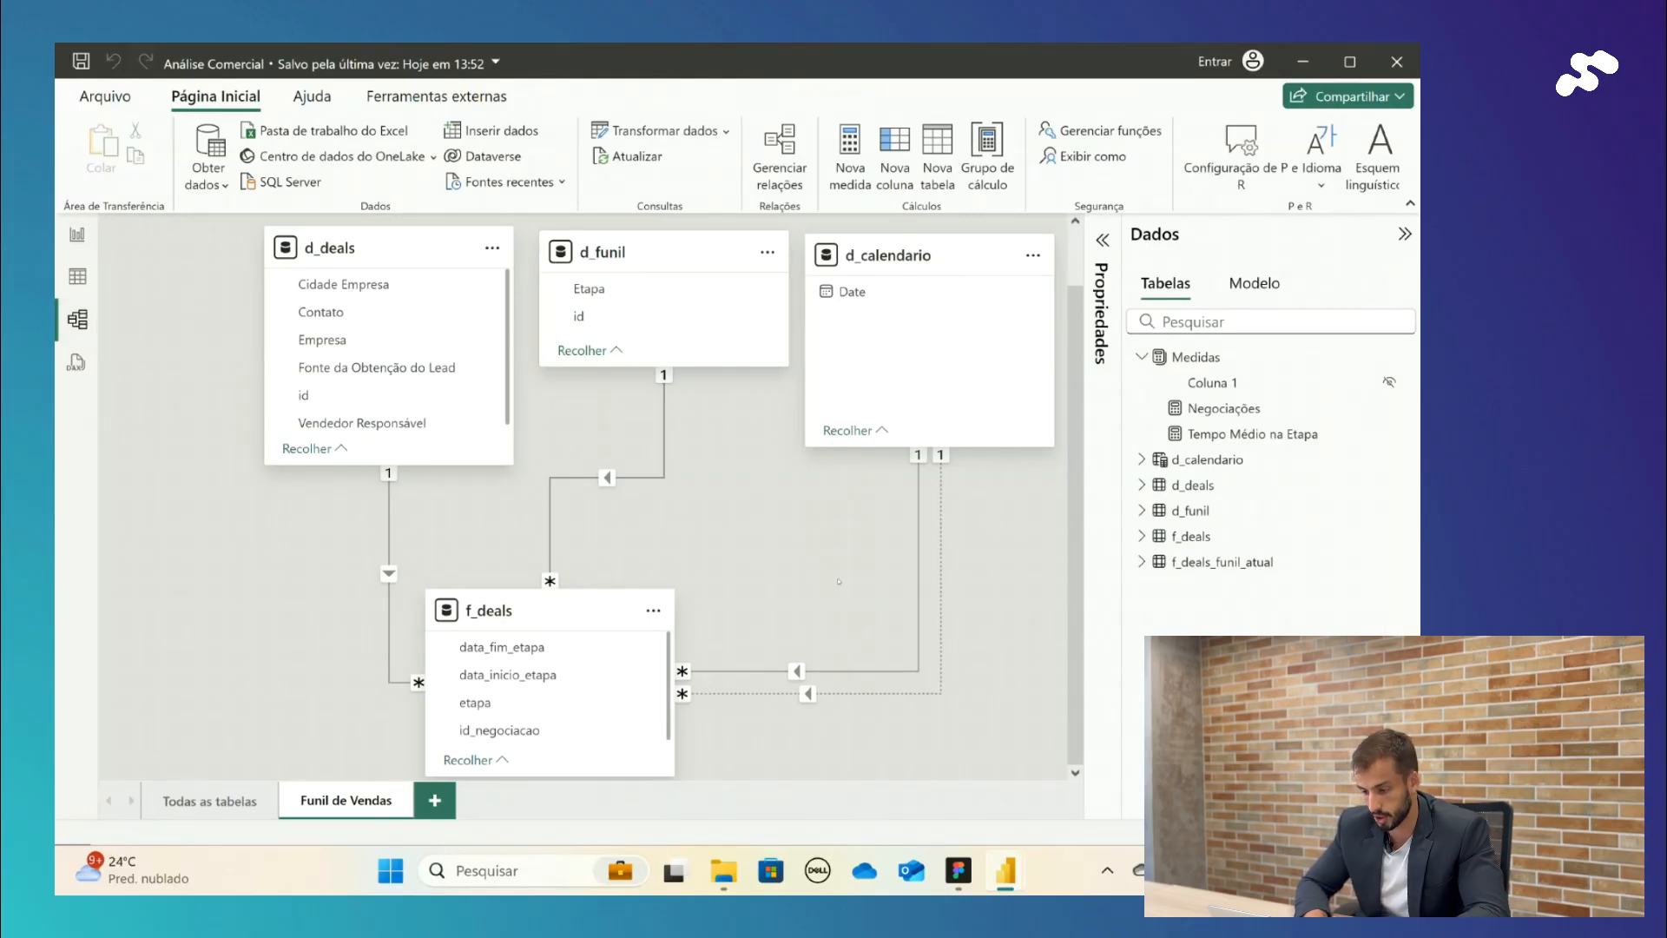
drag(1215, 562, 883, 622)
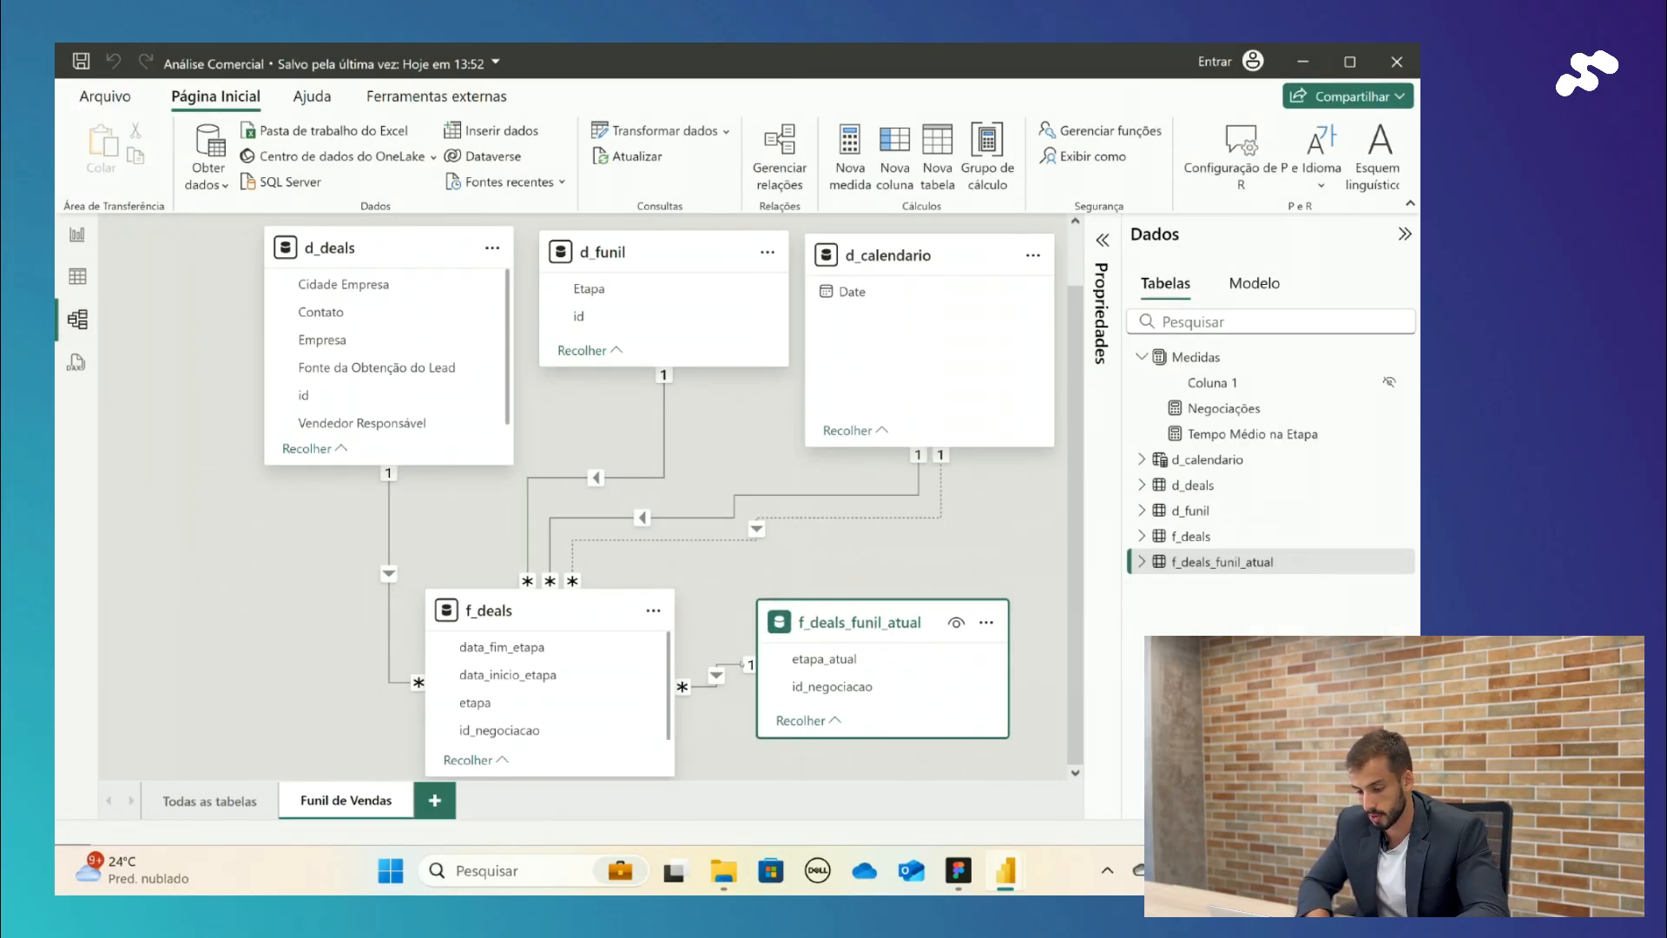
click(722, 665)
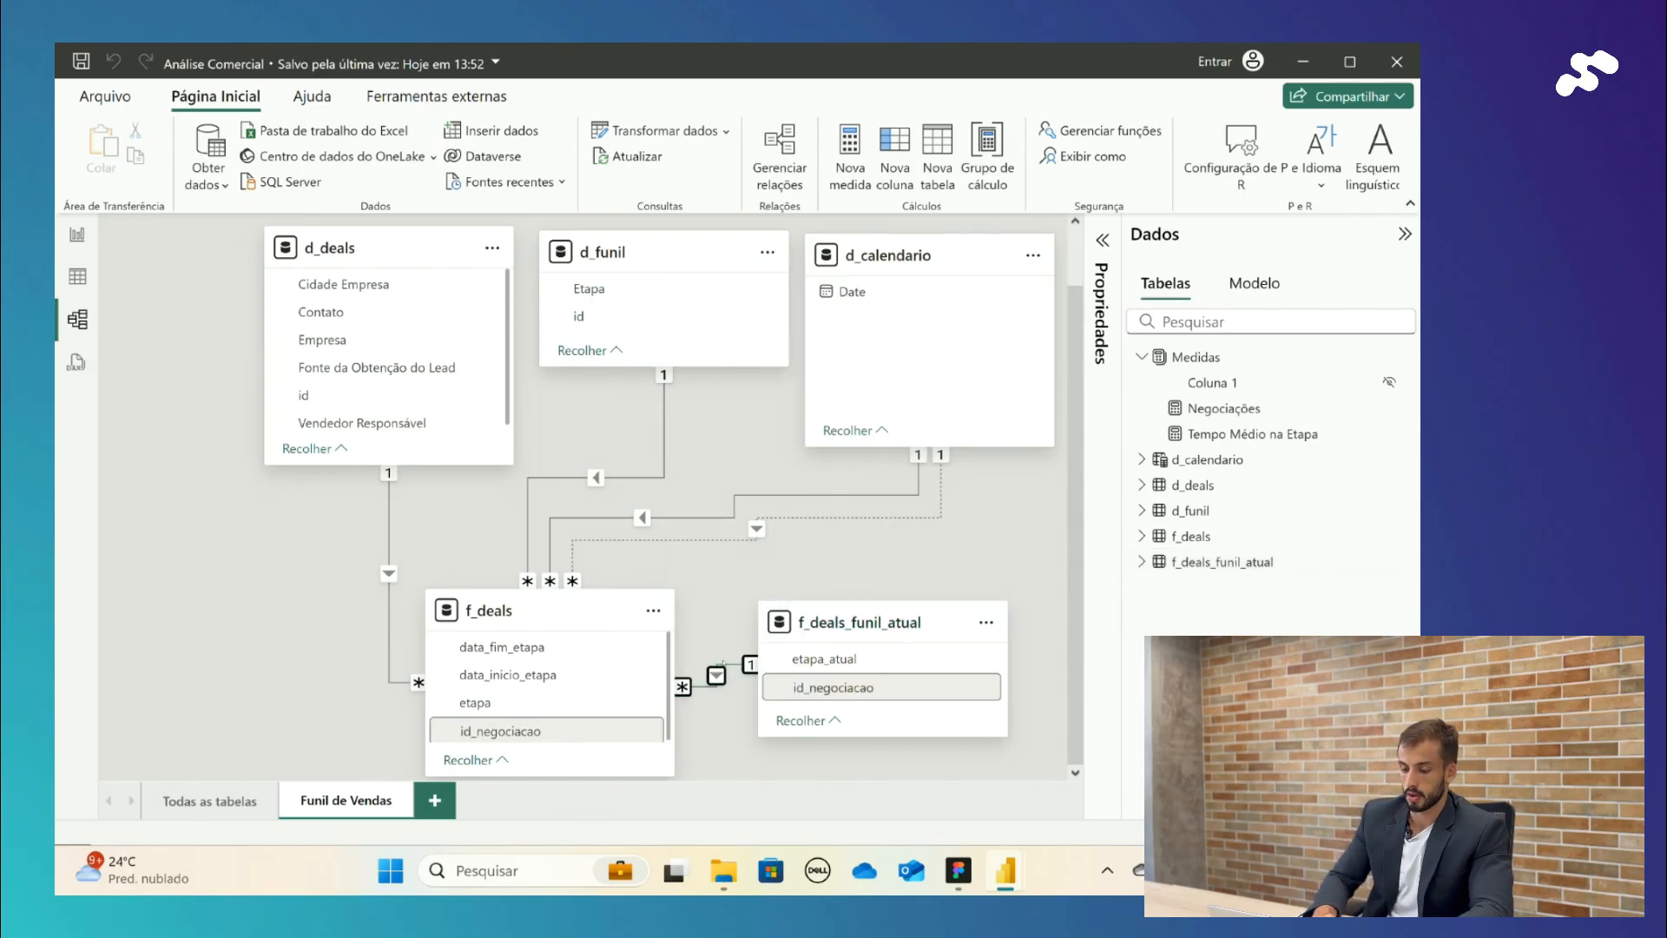
right_click(884, 629)
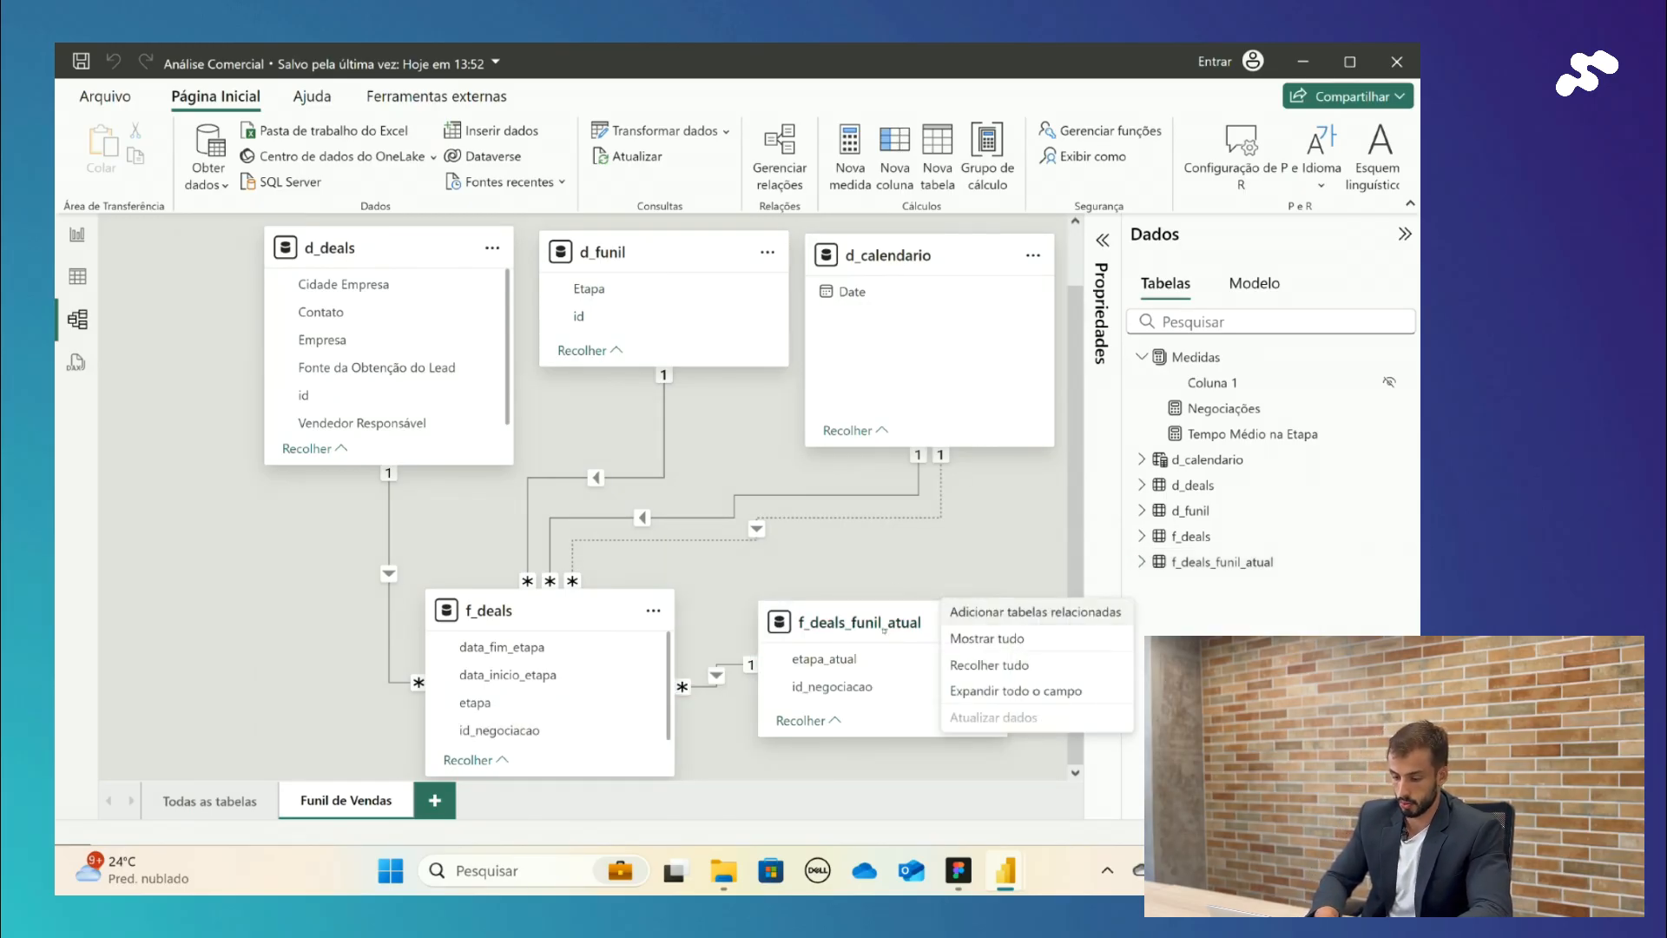
click(870, 589)
drag(895, 621, 943, 569)
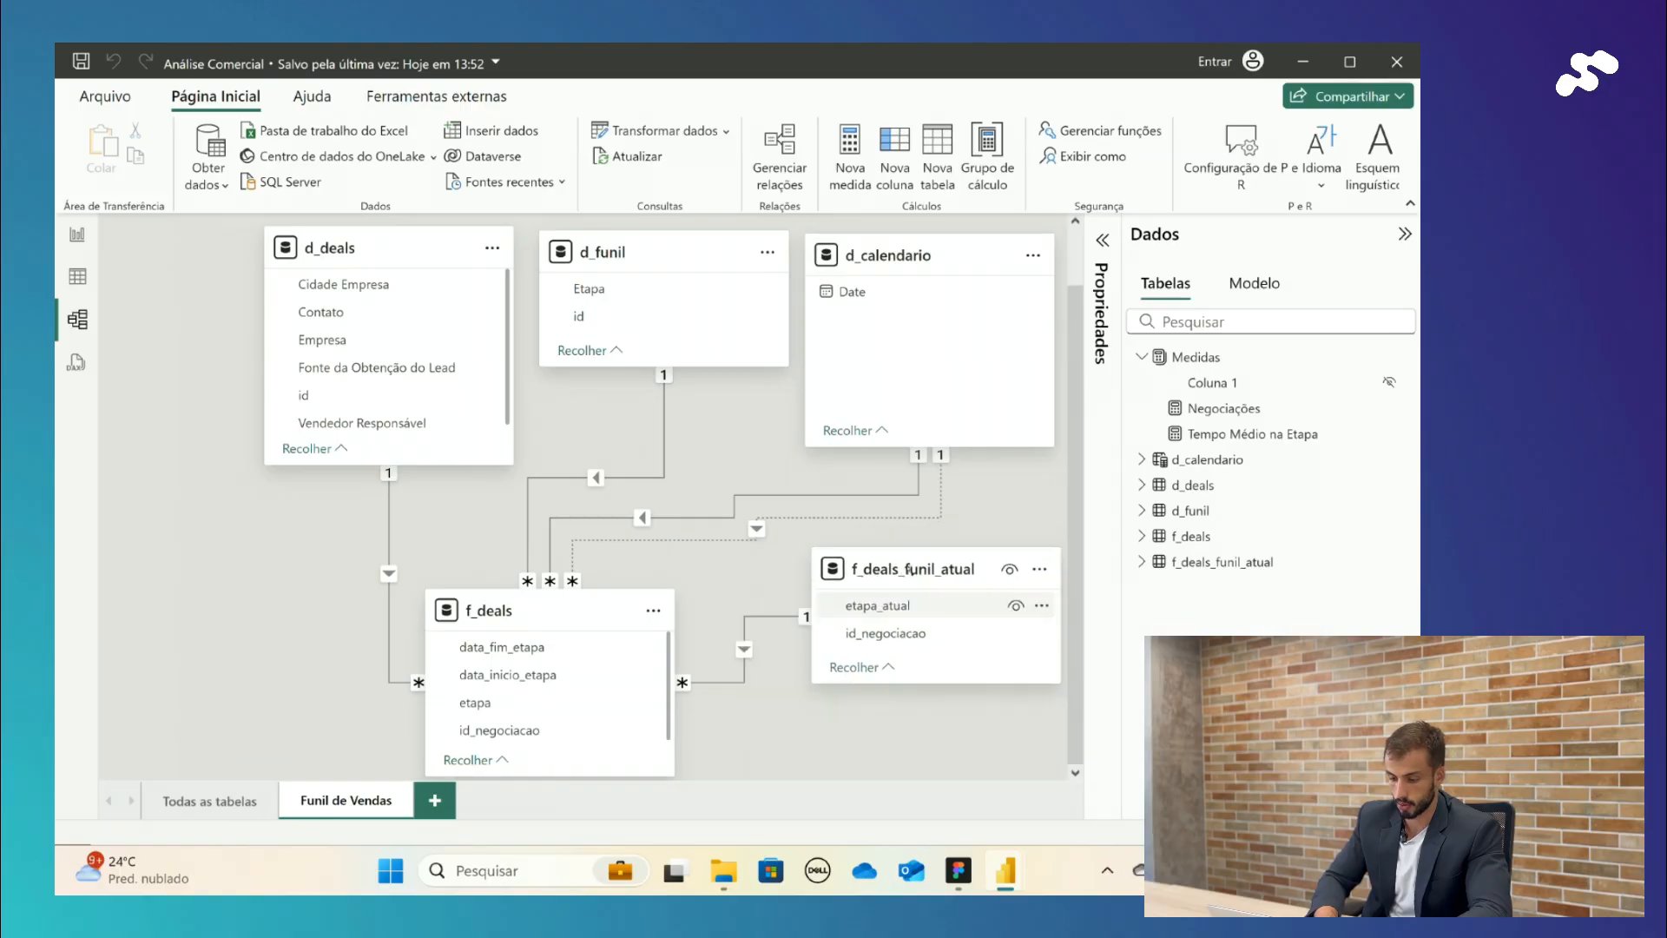
Step: Delete the id_negociacao relationship between f_deals and f_deals_funil_atual, and align the f_deals_funil_atual table level with f_deals
click(727, 682)
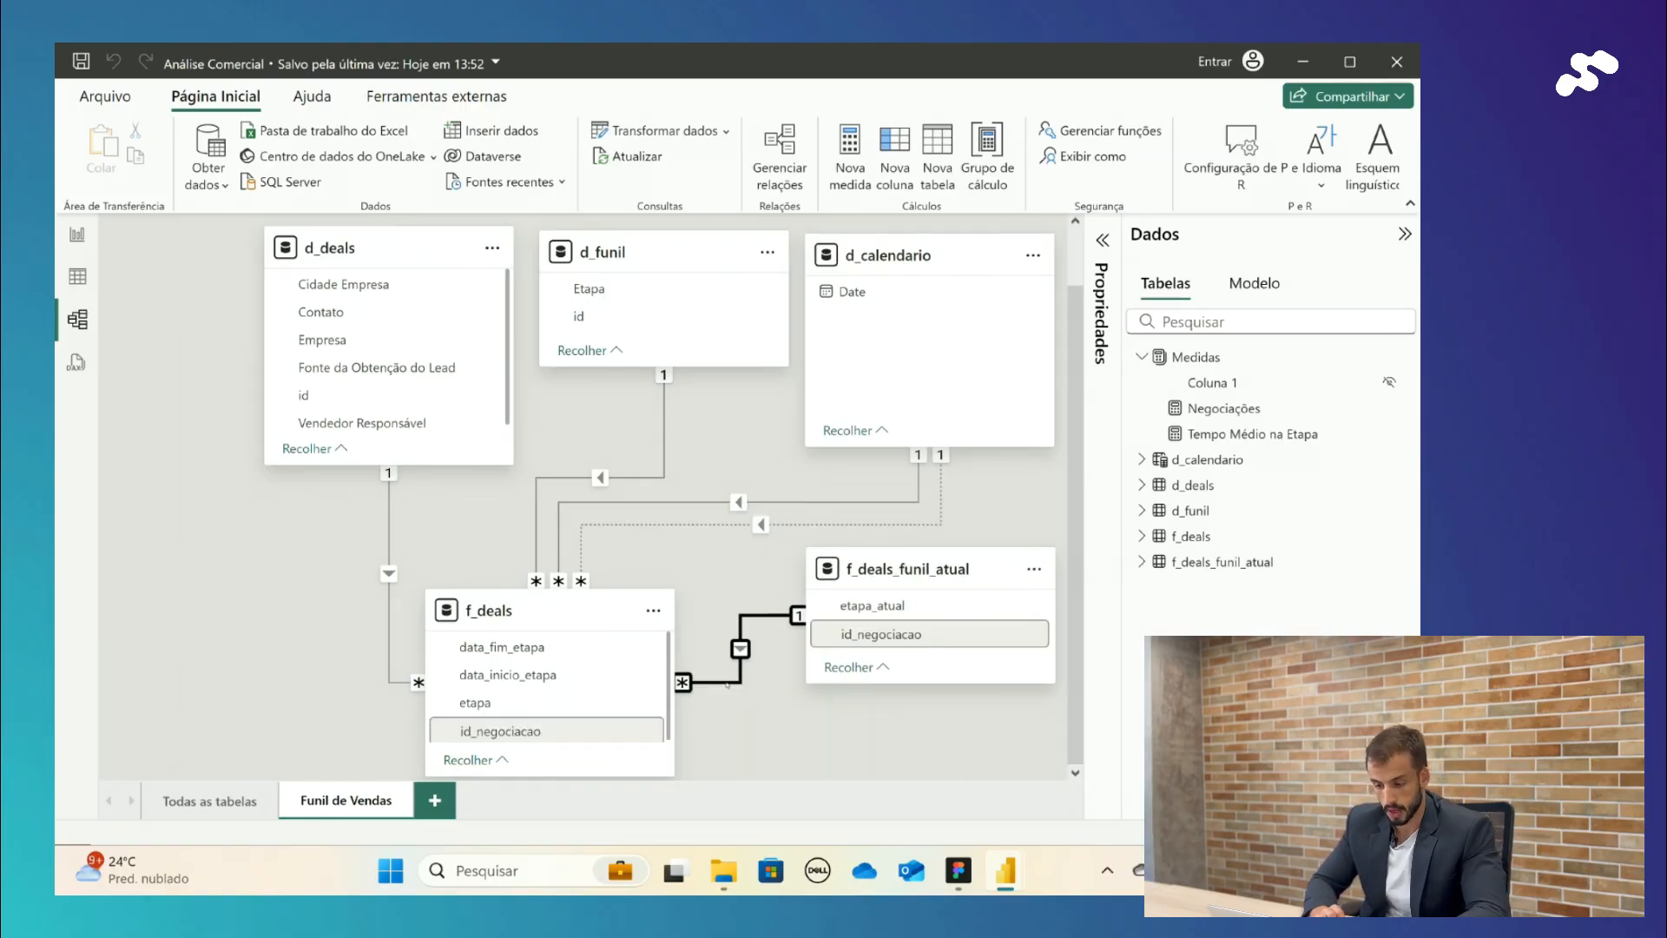
right_click(727, 684)
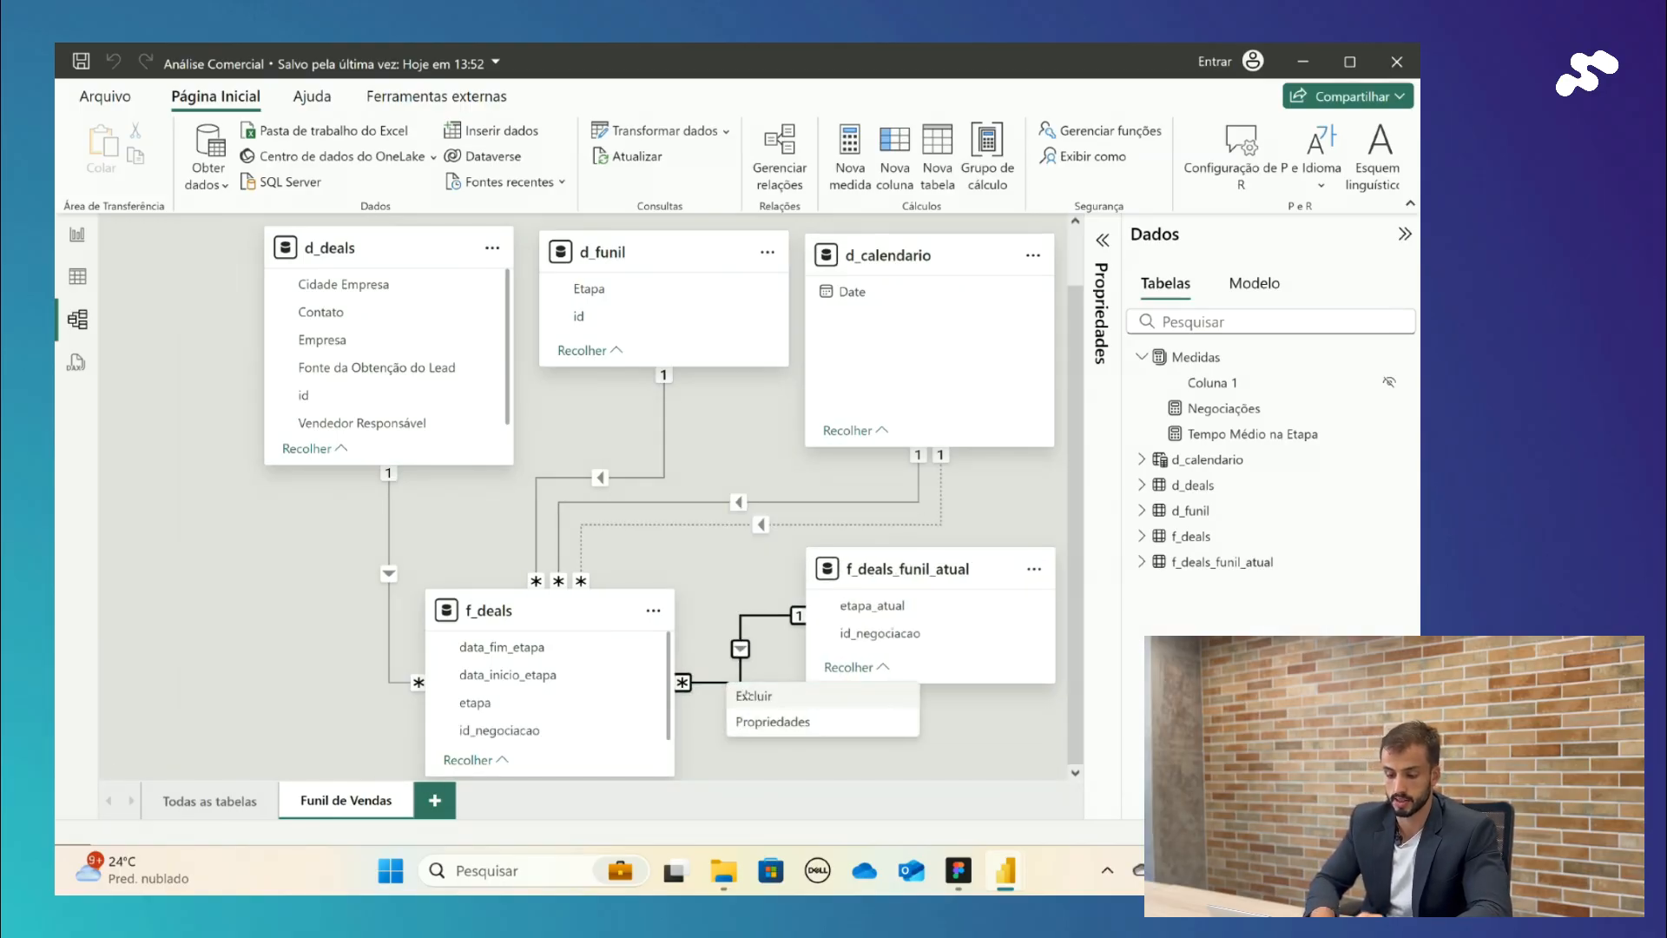
click(751, 696)
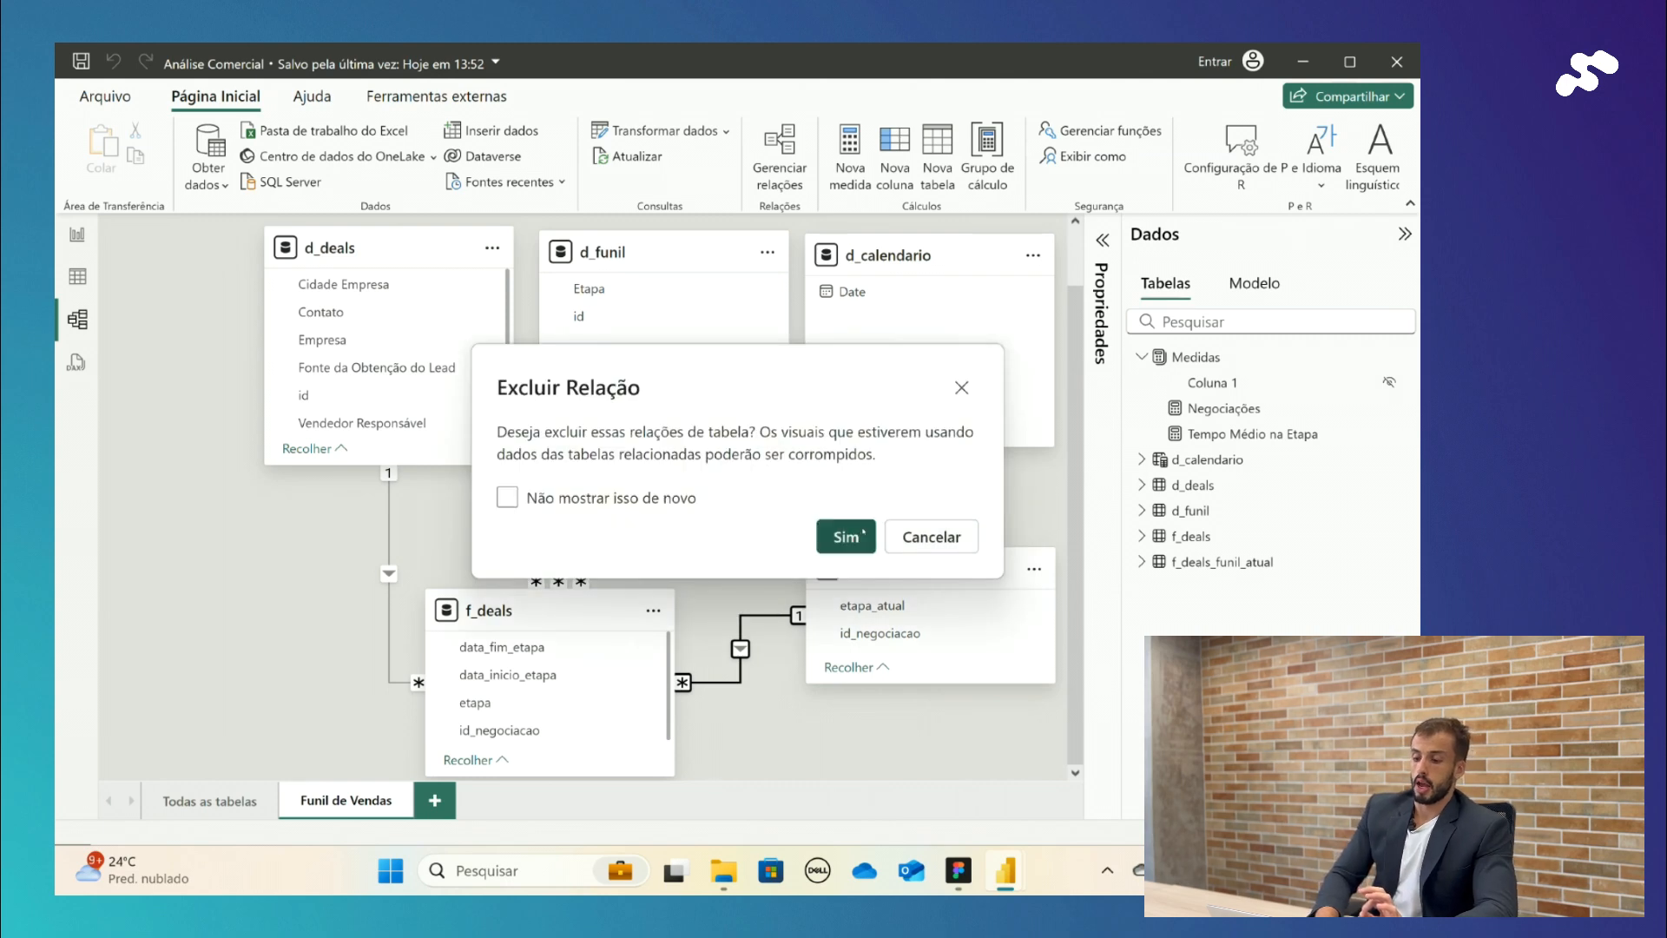
click(846, 536)
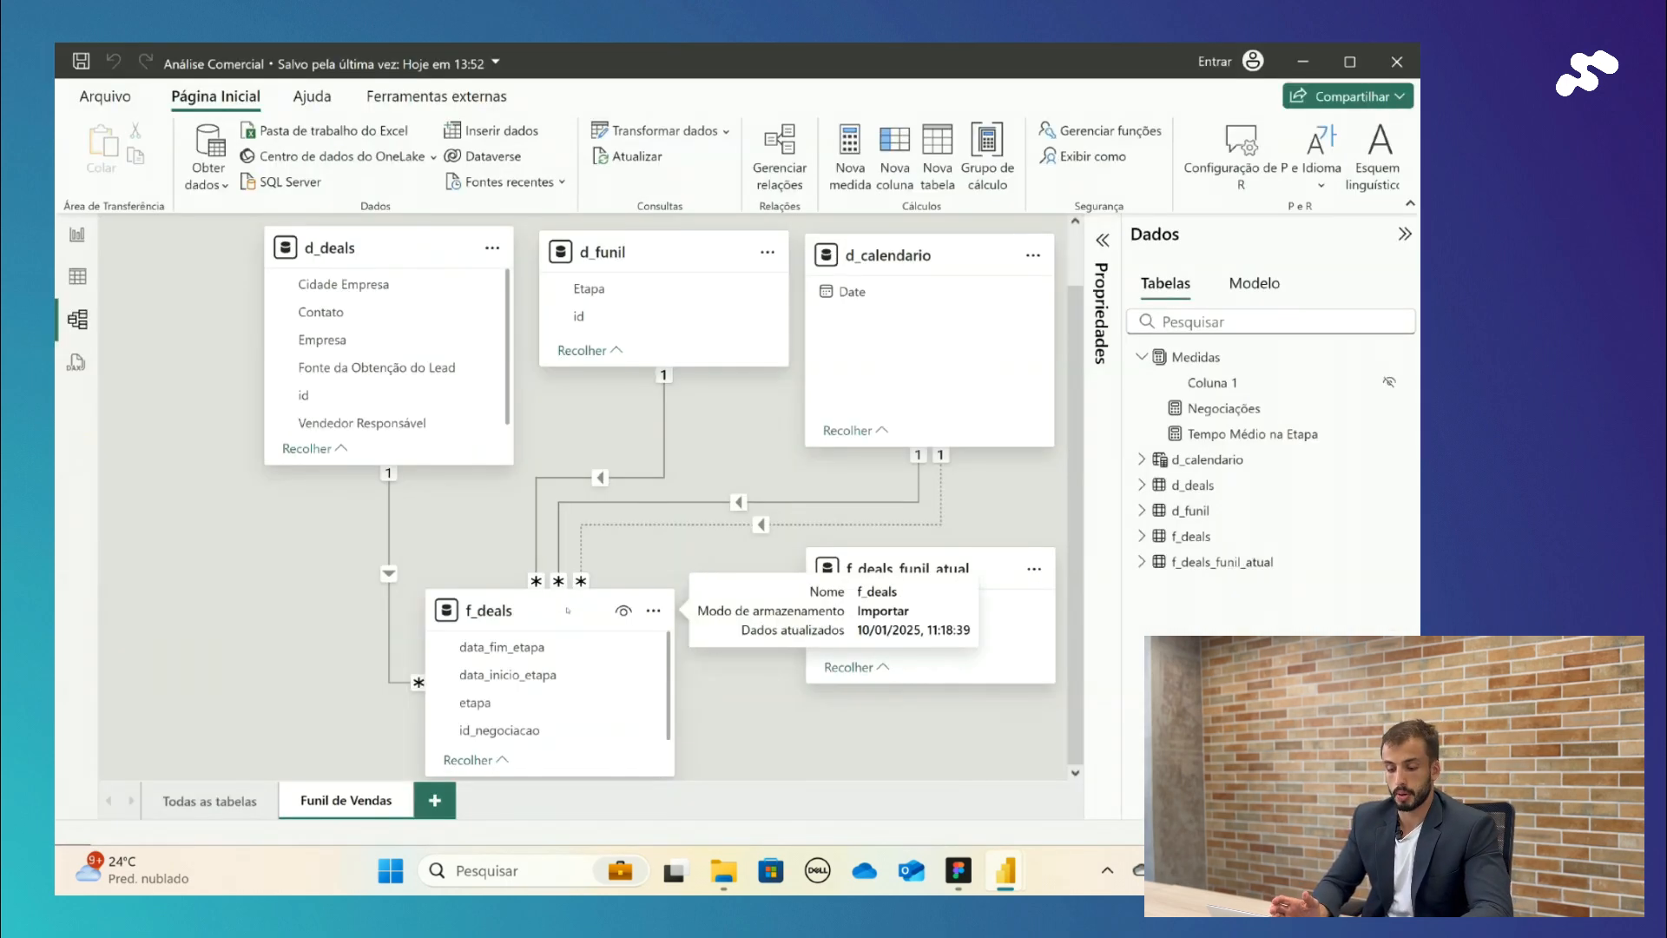
drag(903, 559, 888, 584)
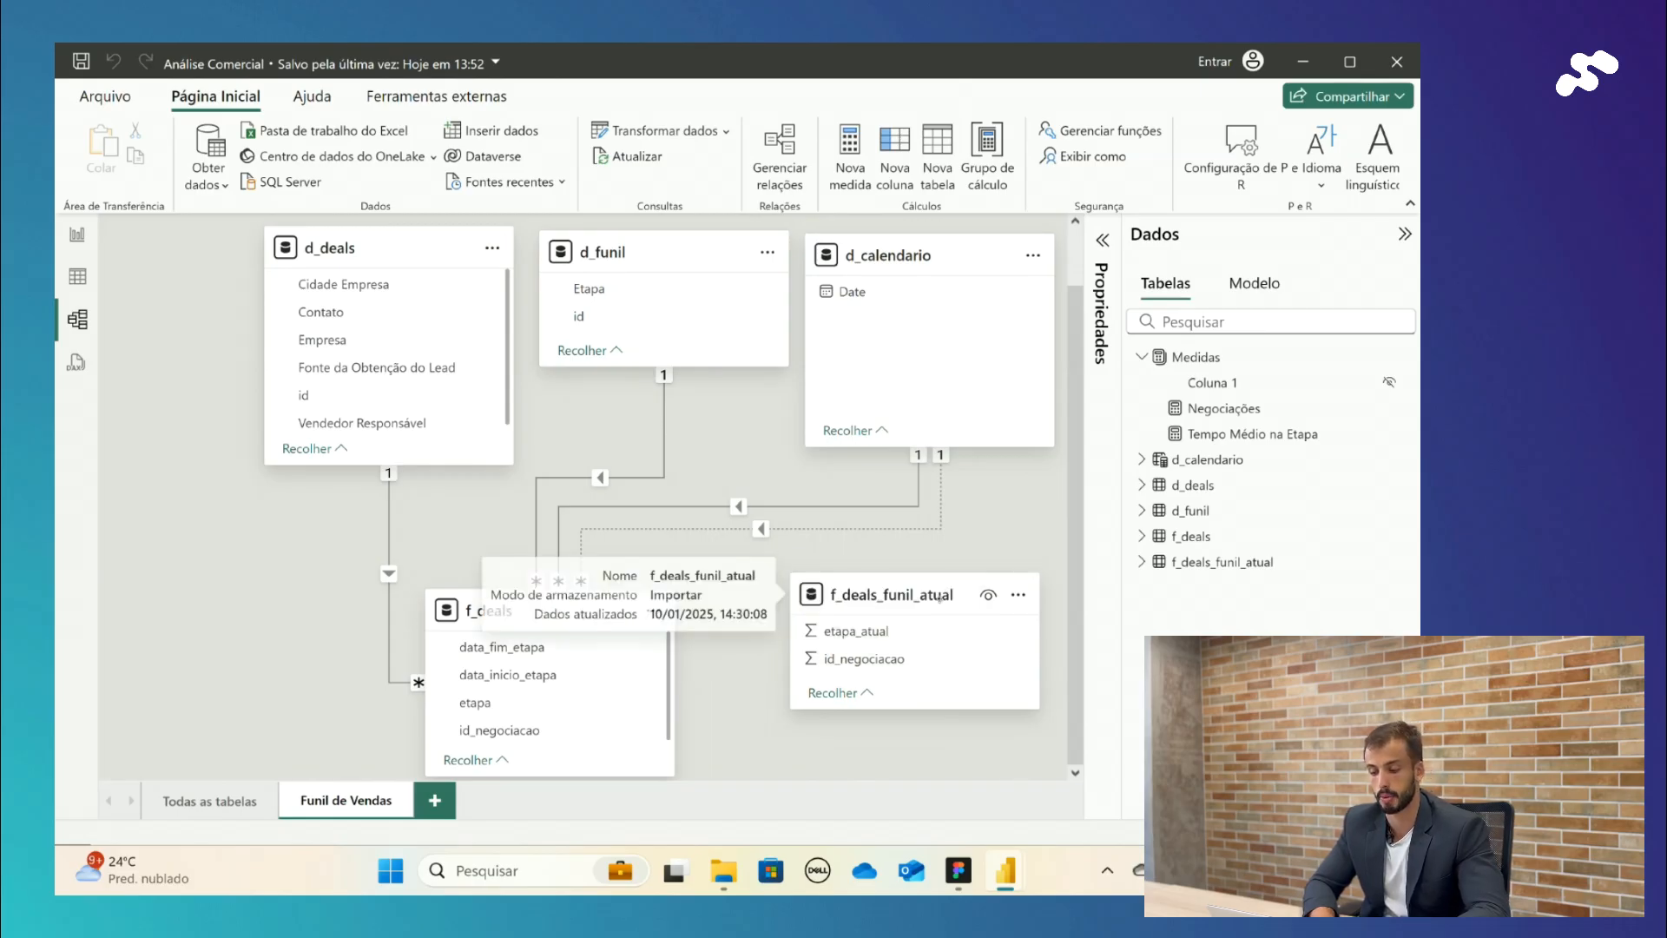
drag(945, 602, 922, 619)
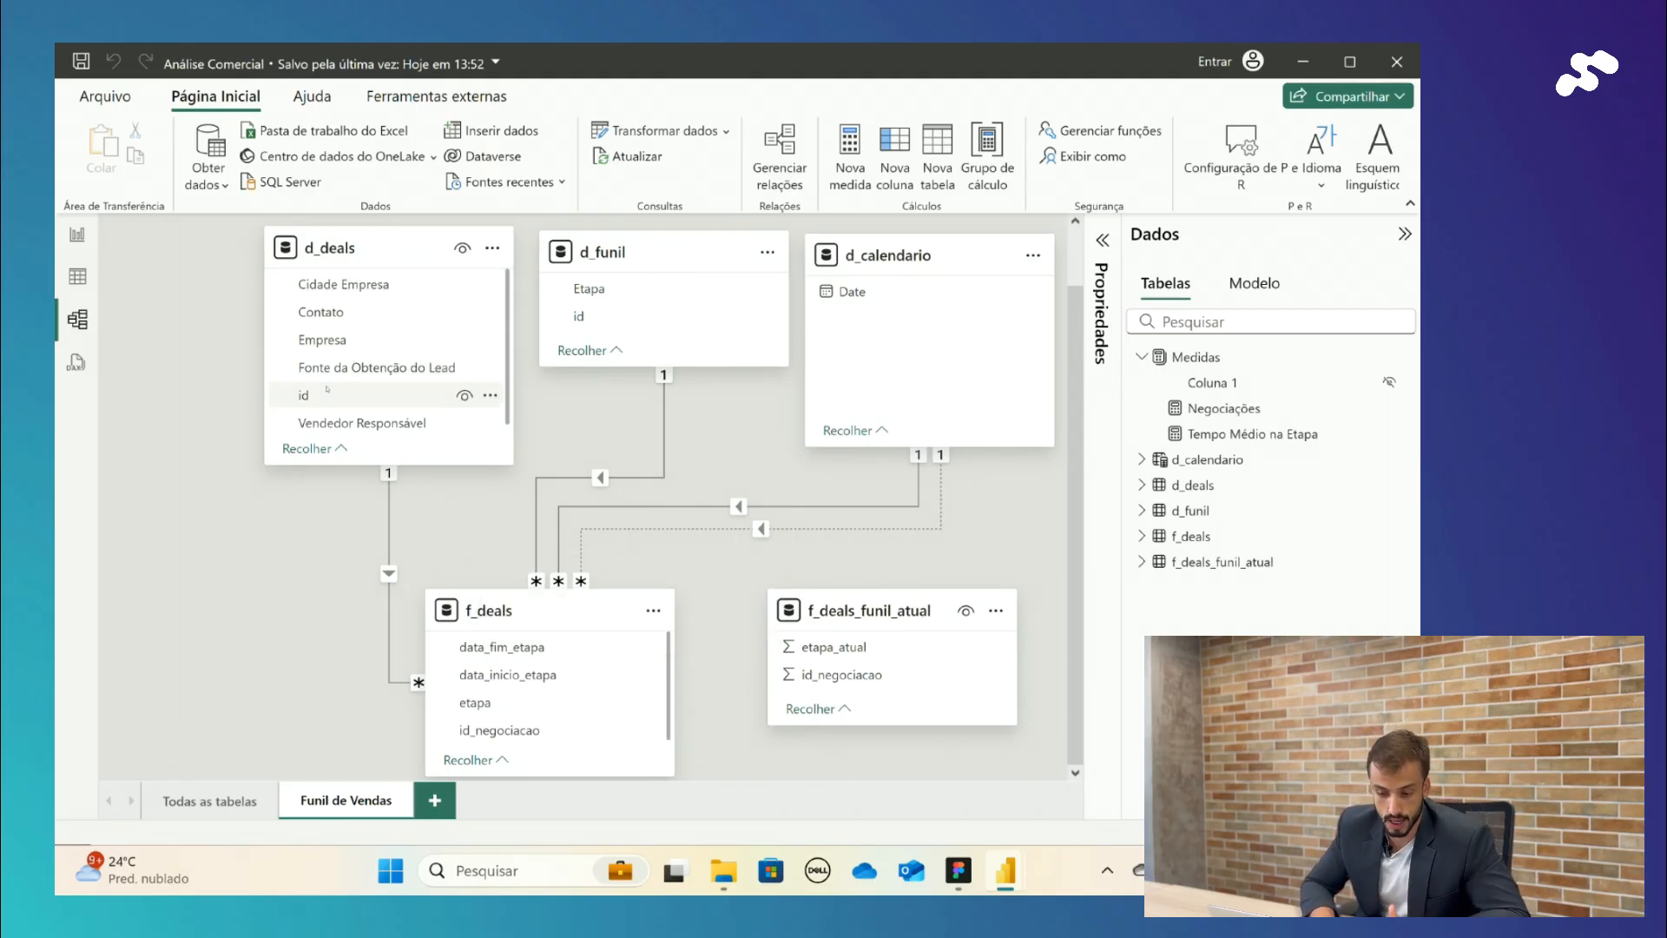
Step: Relate id in d_deals to id_negociacao in f_deals_funil_atual as Um para muitos (1:*) with the cross-filter direction Único
drag(327, 389, 860, 676)
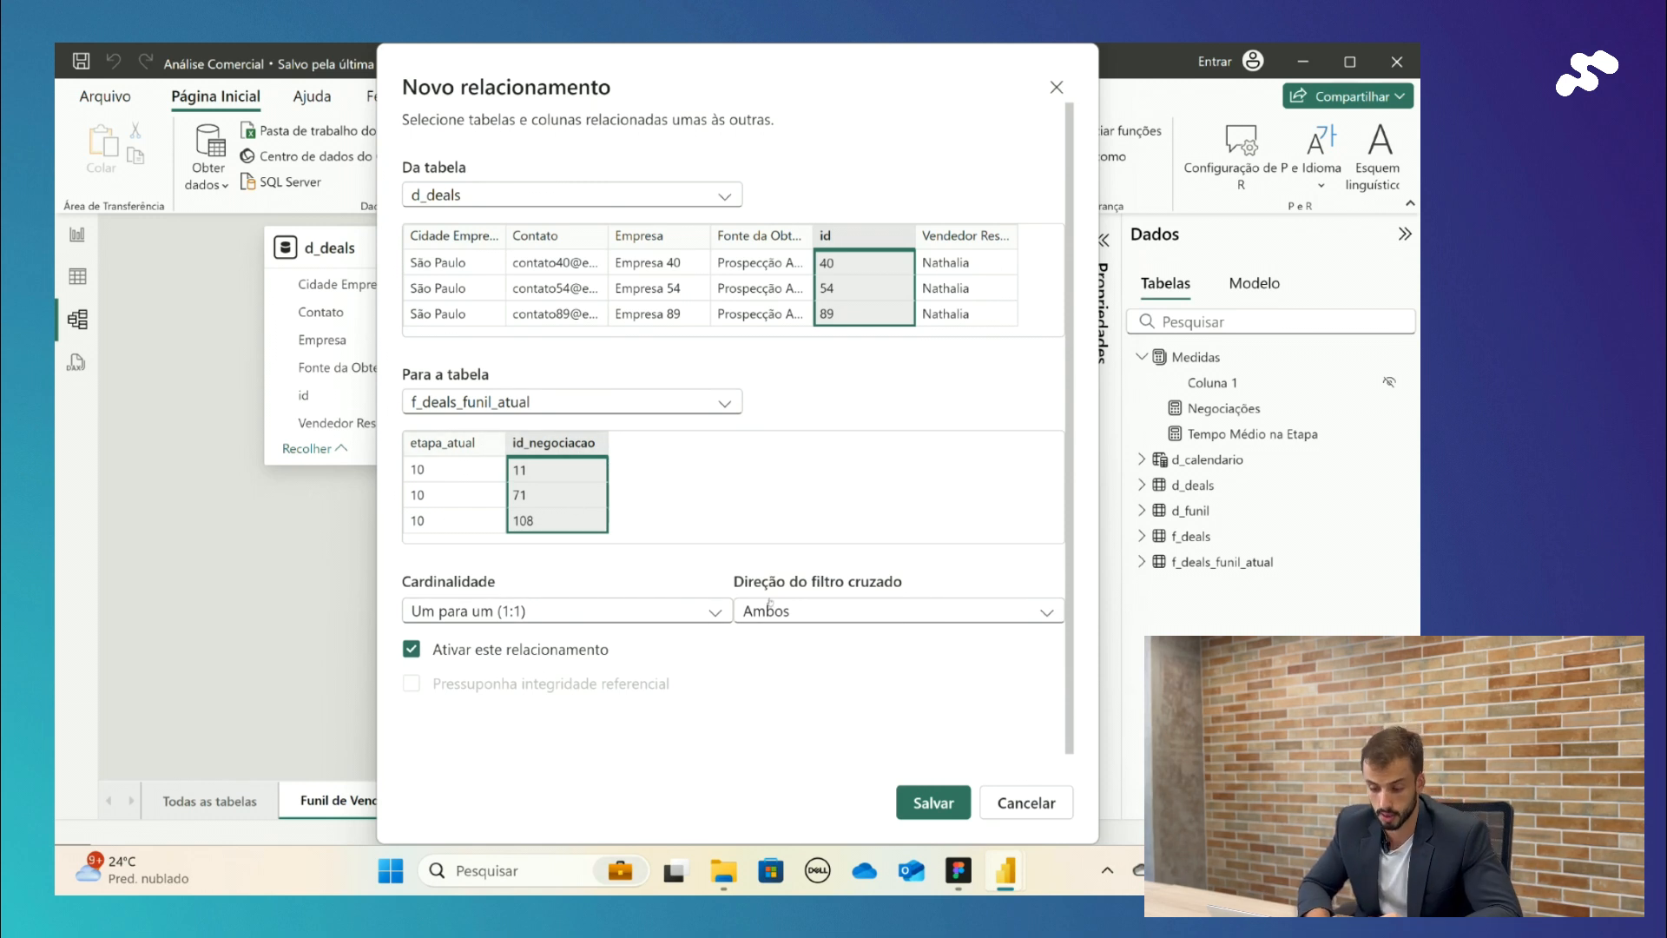
click(797, 611)
click(622, 605)
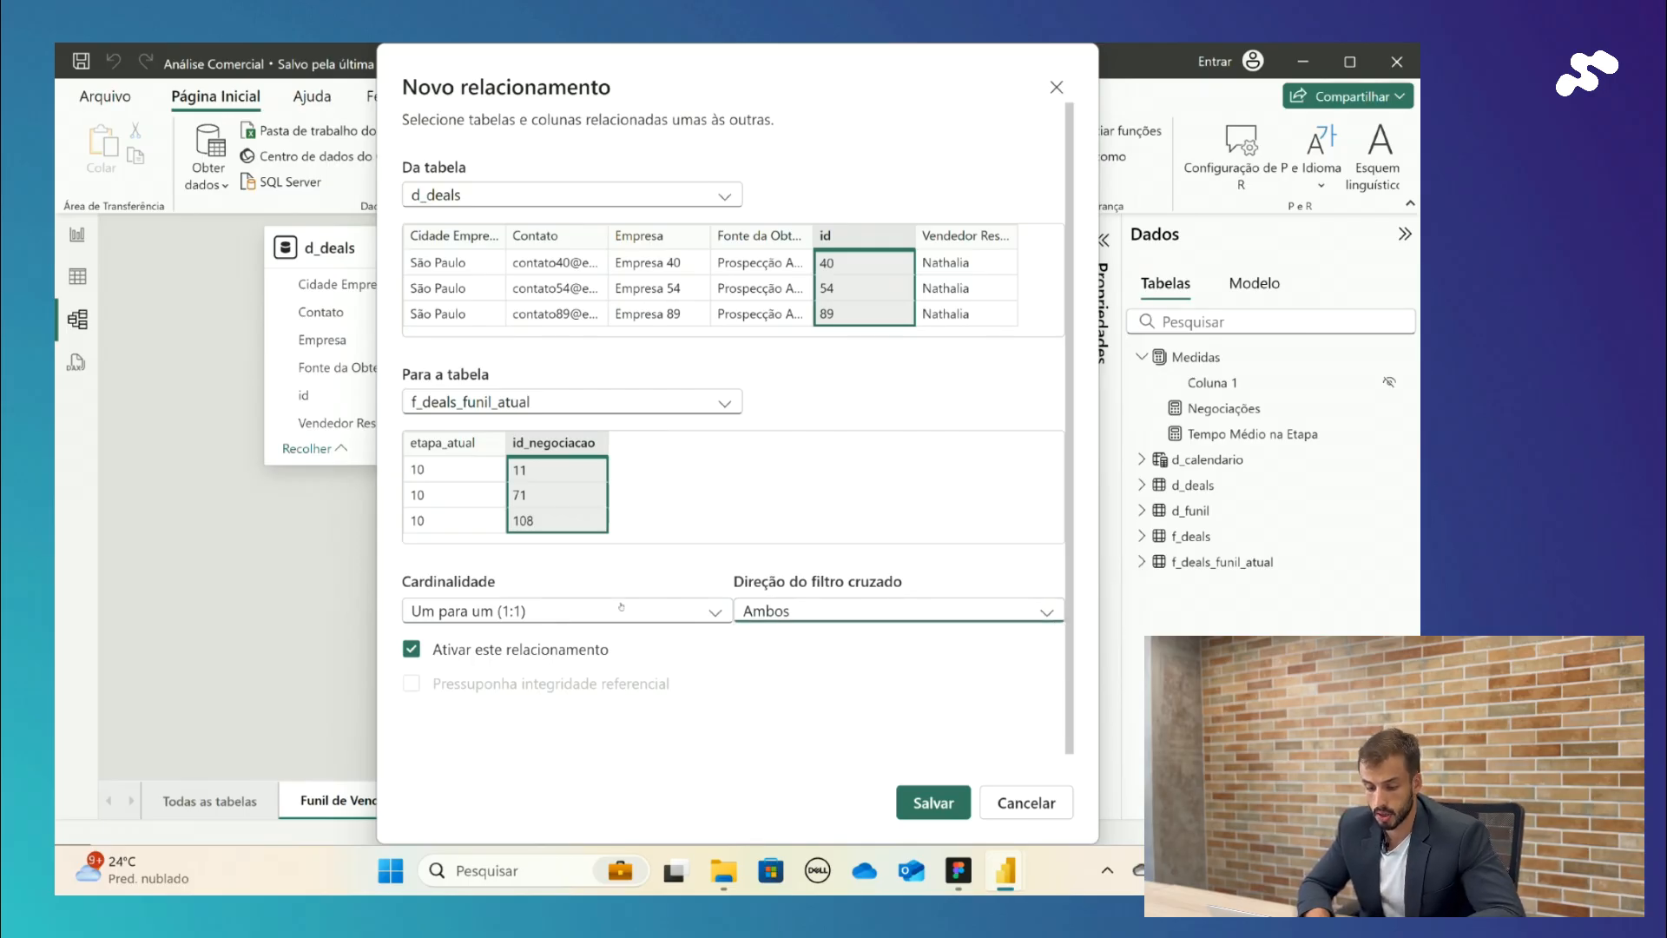
click(622, 605)
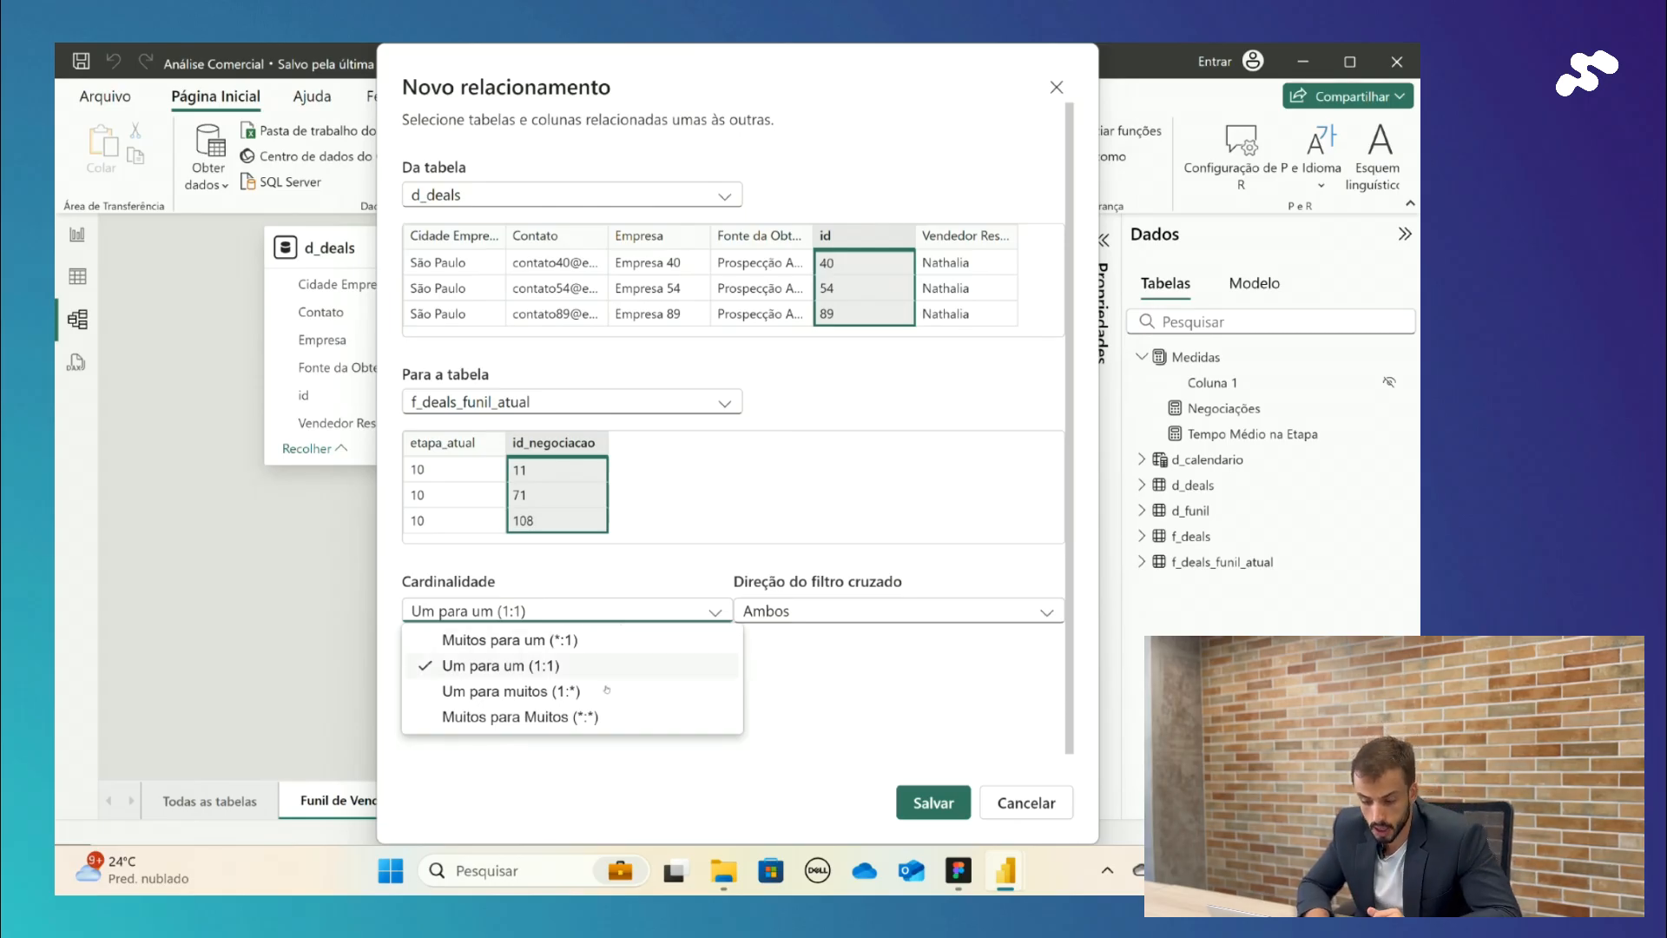
click(606, 691)
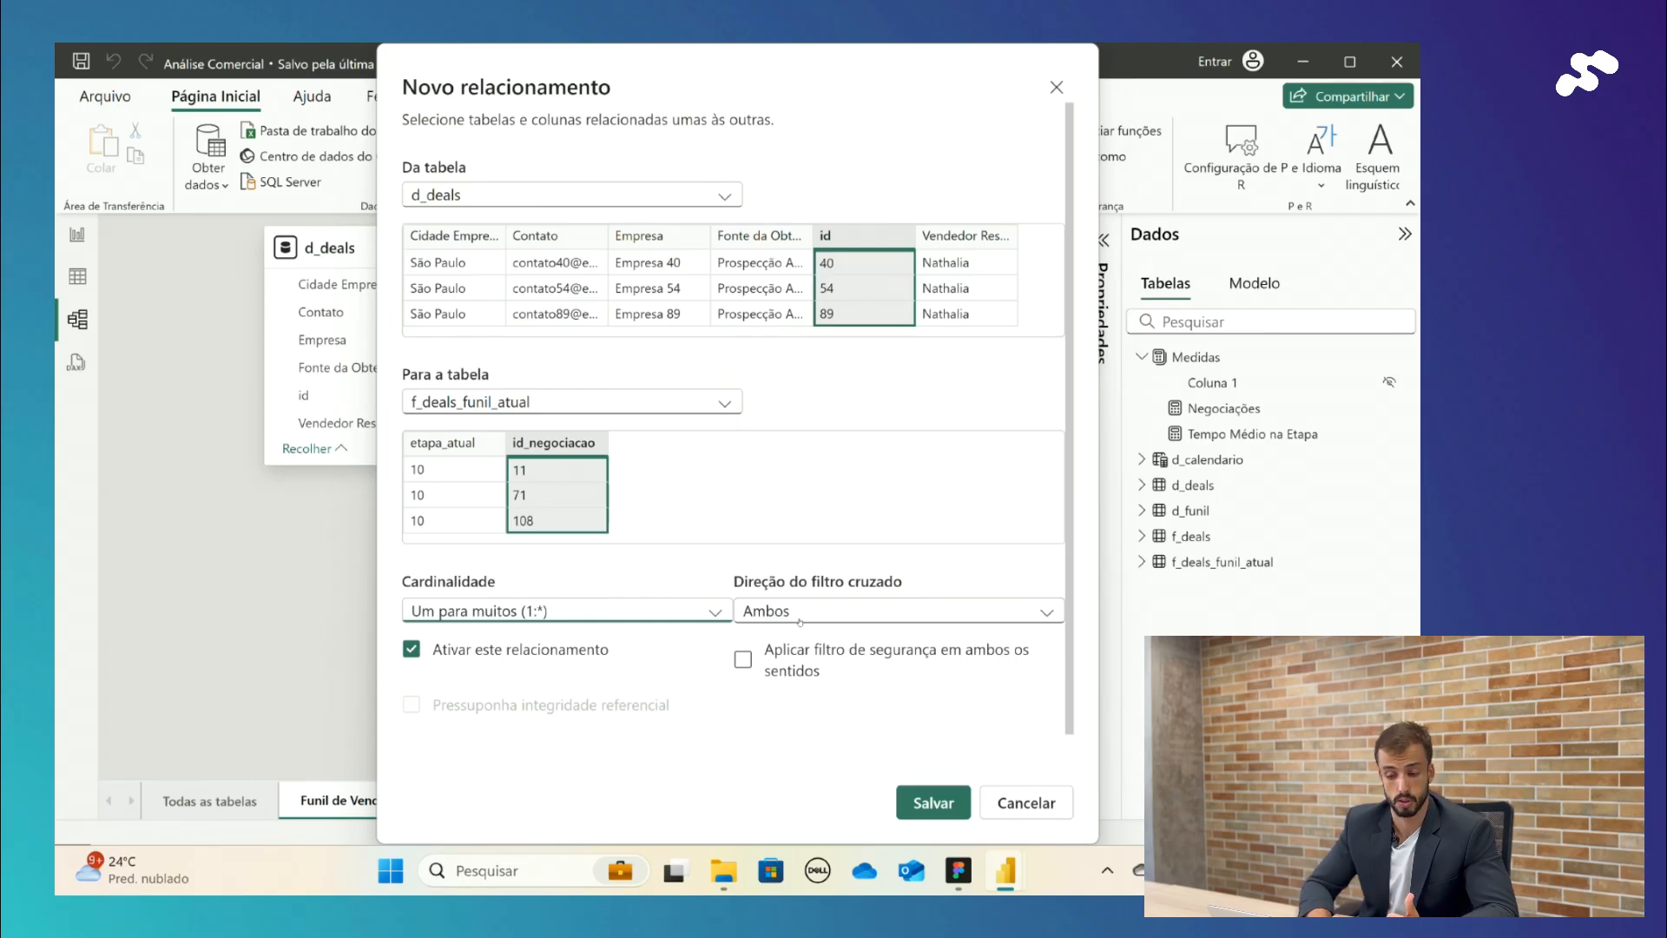
click(800, 622)
click(786, 636)
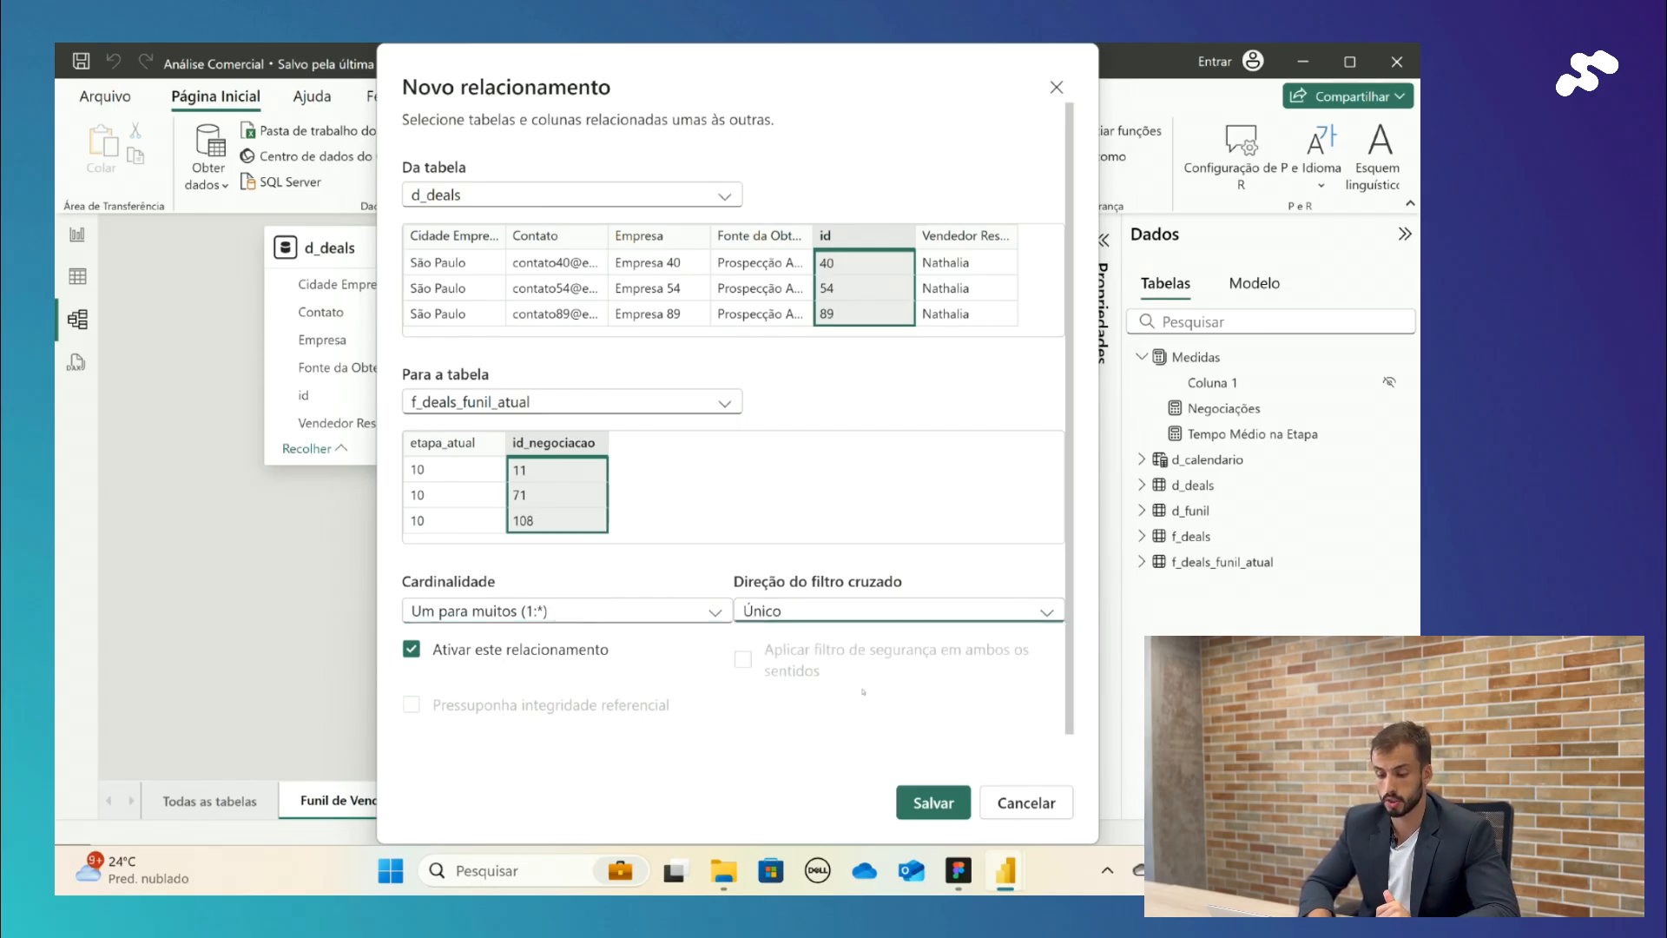
click(933, 802)
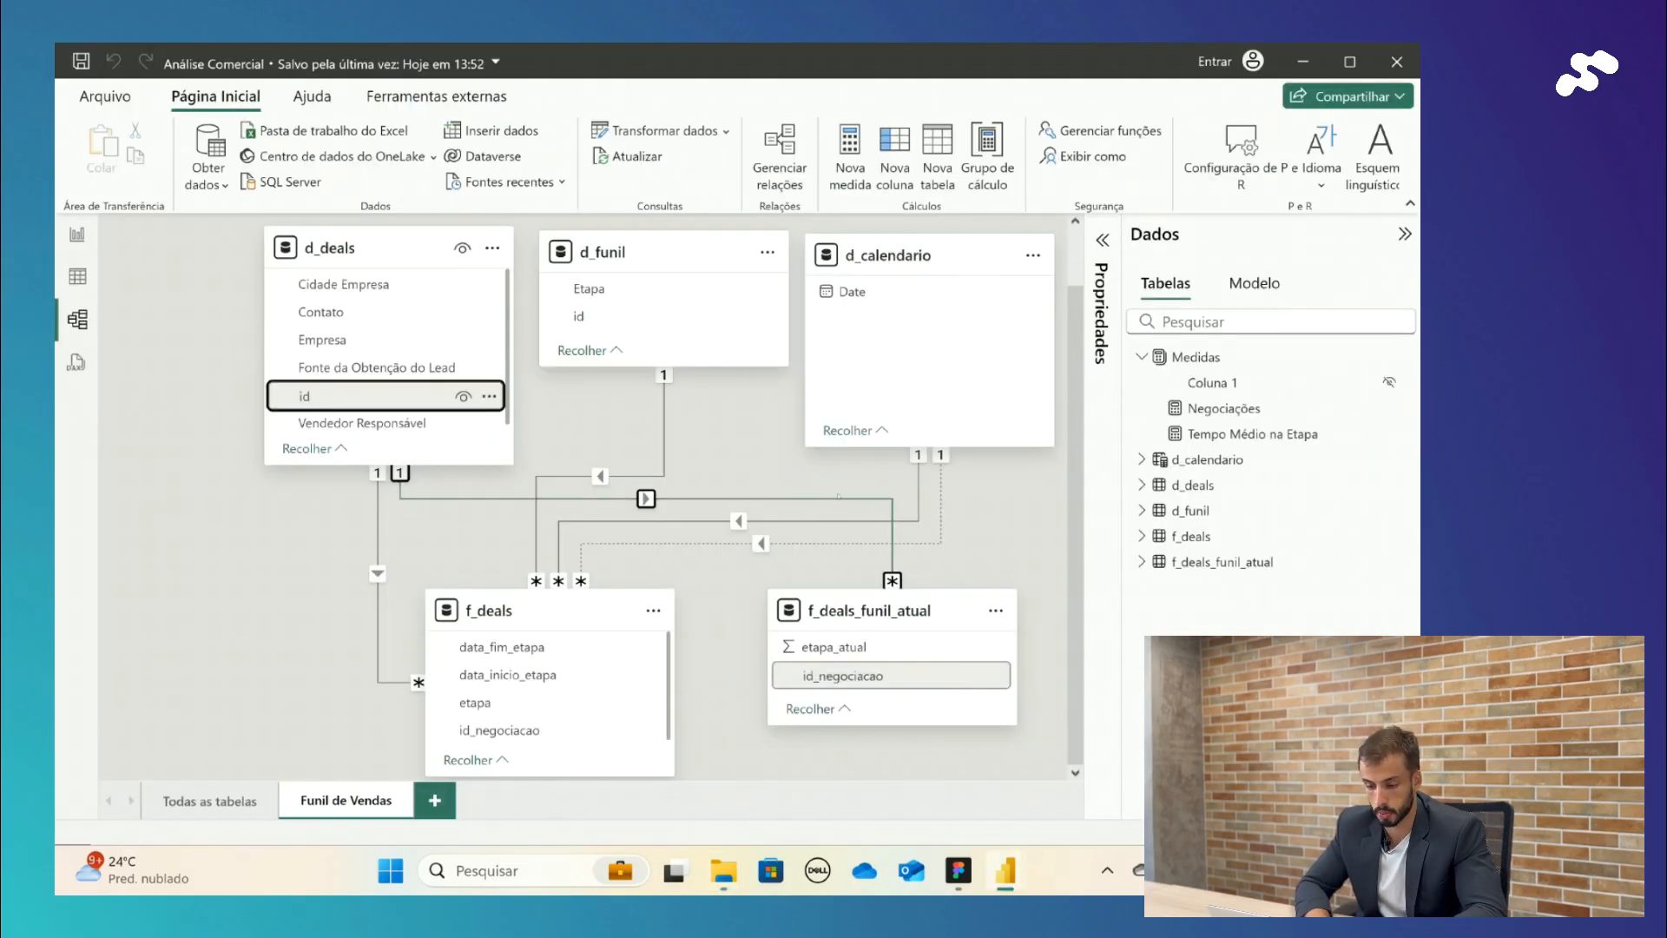
Step: Relate id in d_funil to etapa_atual in f_deals_funil_atual as one-to-many with single filter direction, and shift f_deals_funil_atual slightly toward f_deals
drag(653, 317, 896, 649)
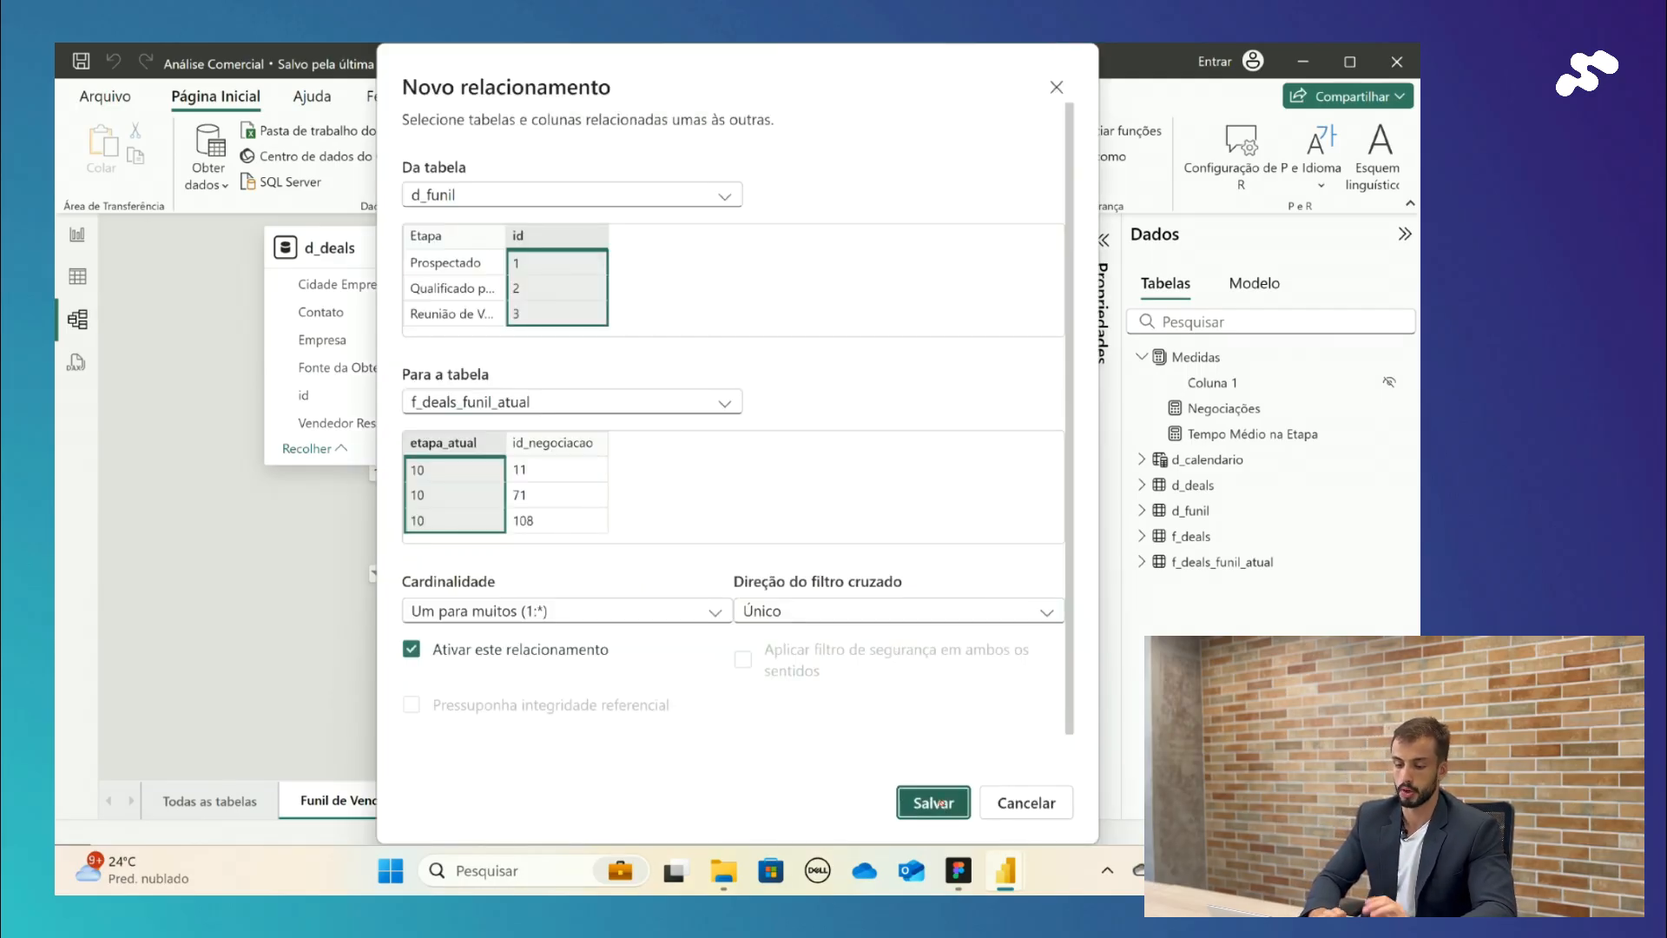
click(933, 801)
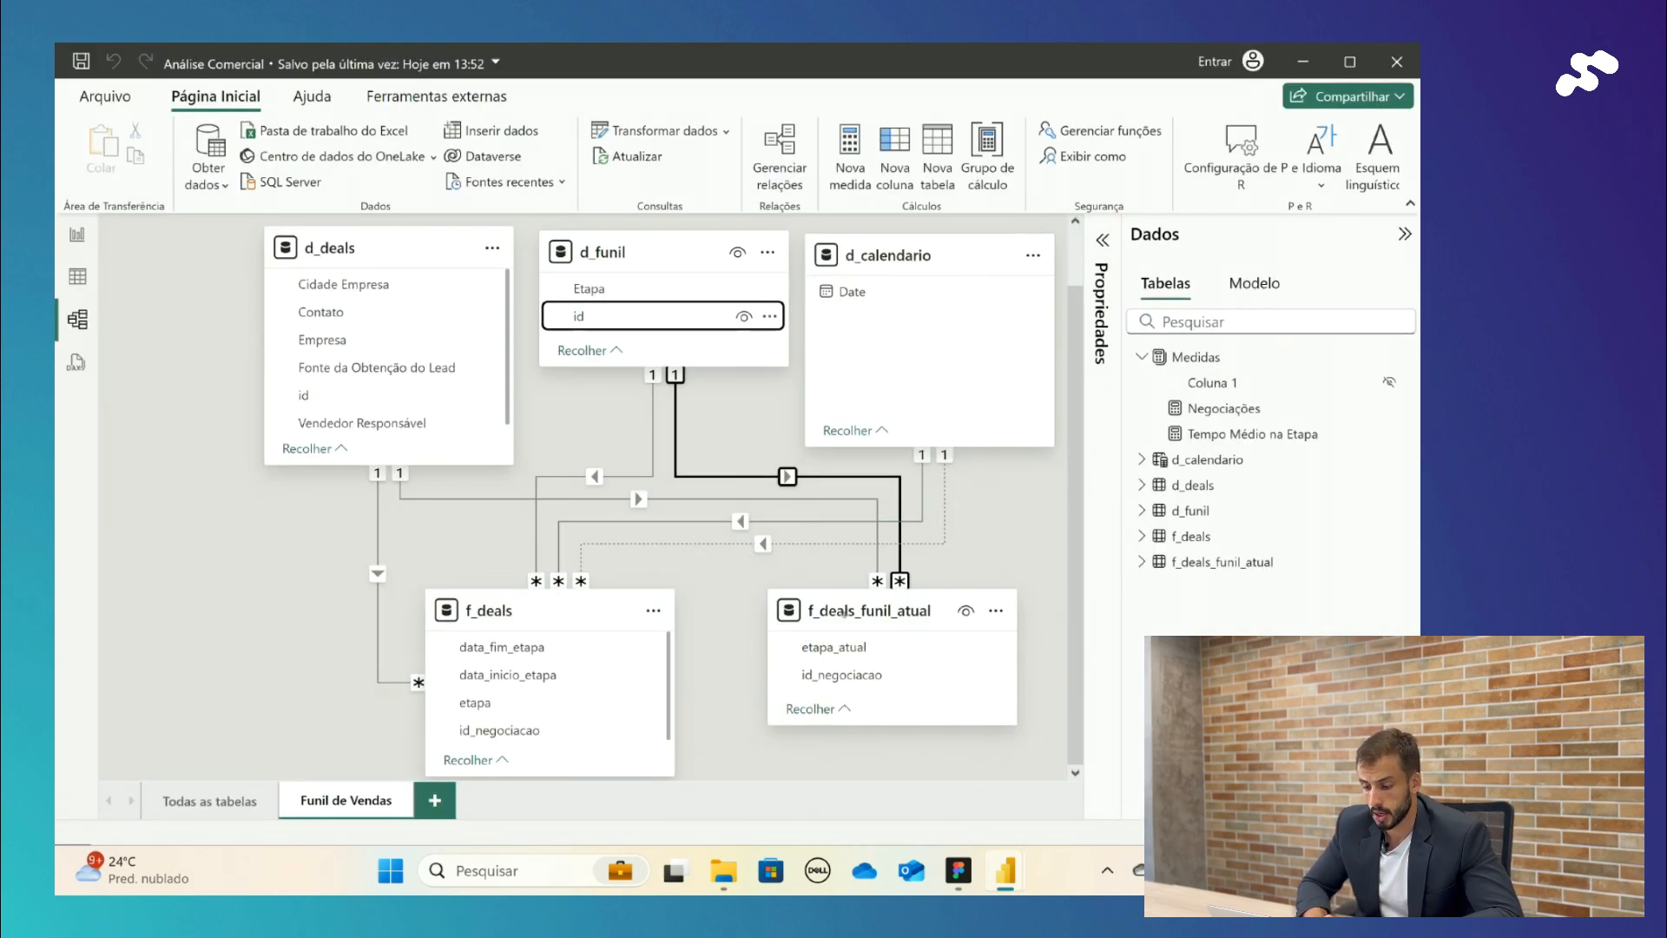
drag(842, 613, 818, 616)
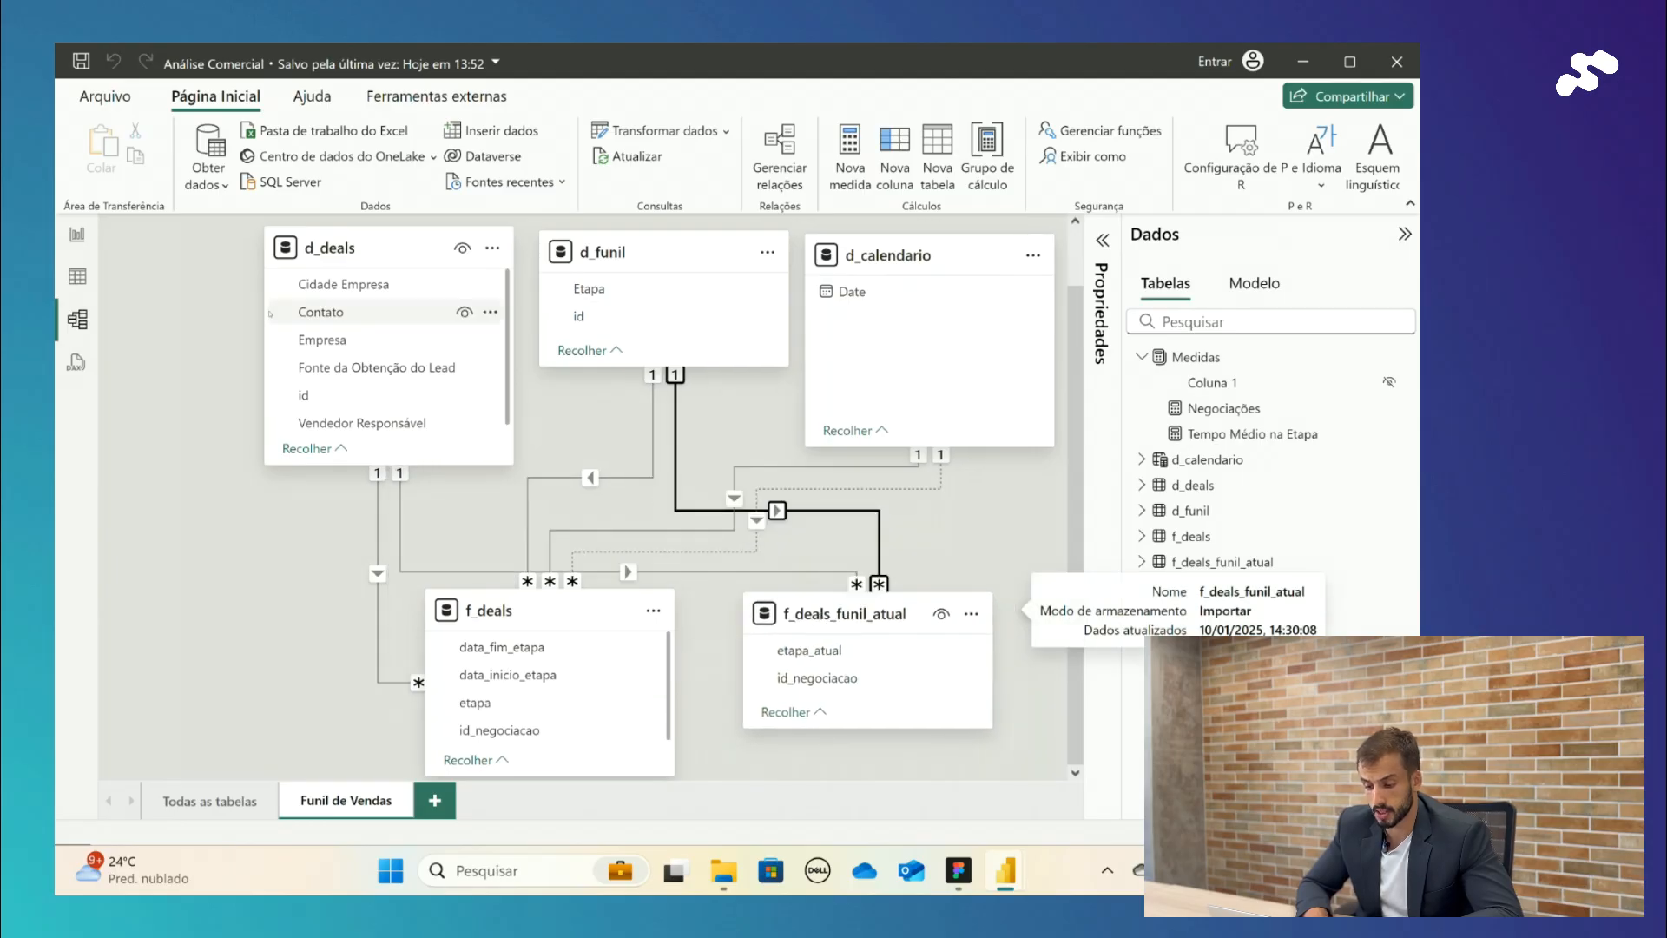
Step: Return to the report and create a new measure in the Medidas table named Negociações Funil Atual
click(77, 235)
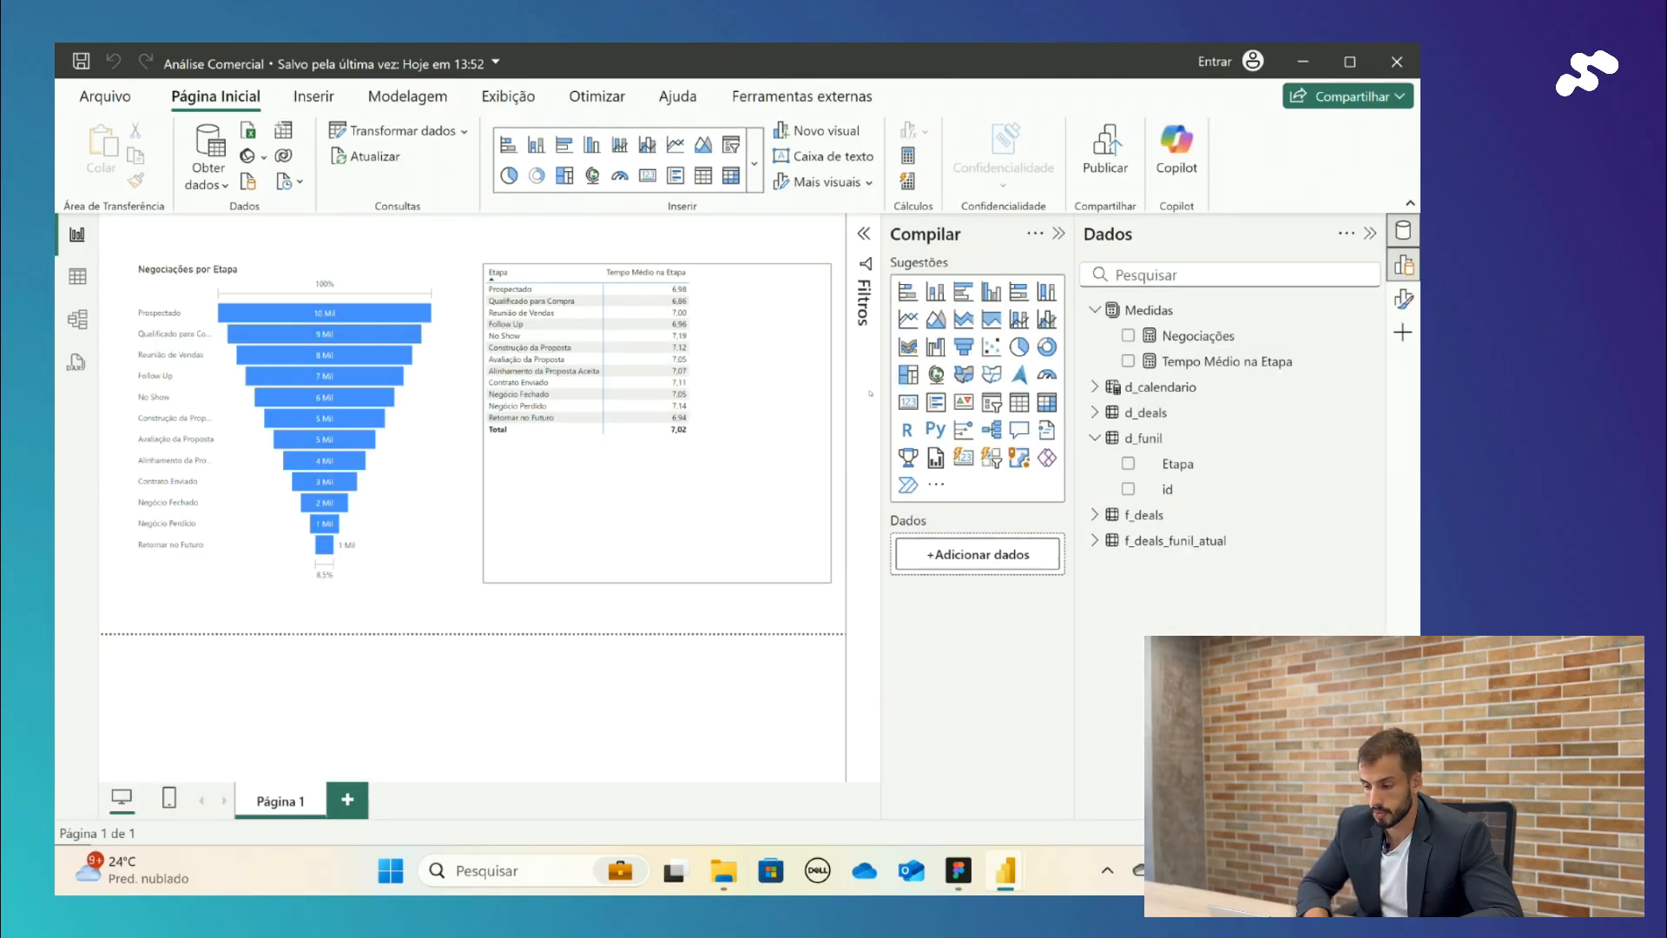
click(1222, 339)
right_click(1223, 338)
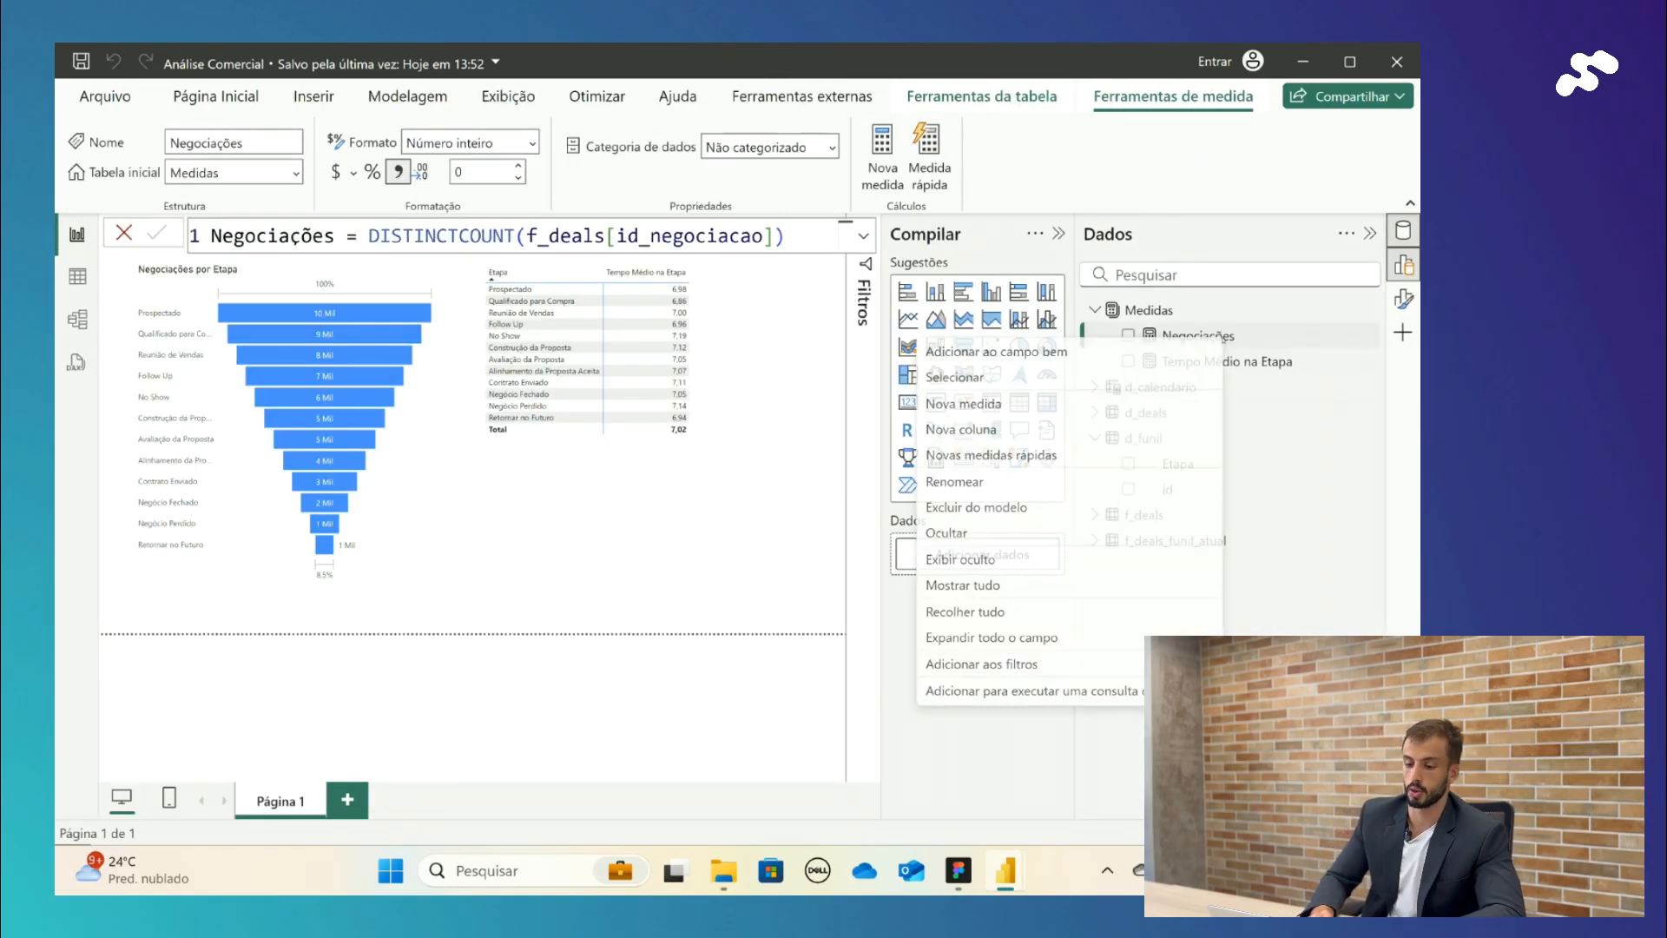
click(1096, 401)
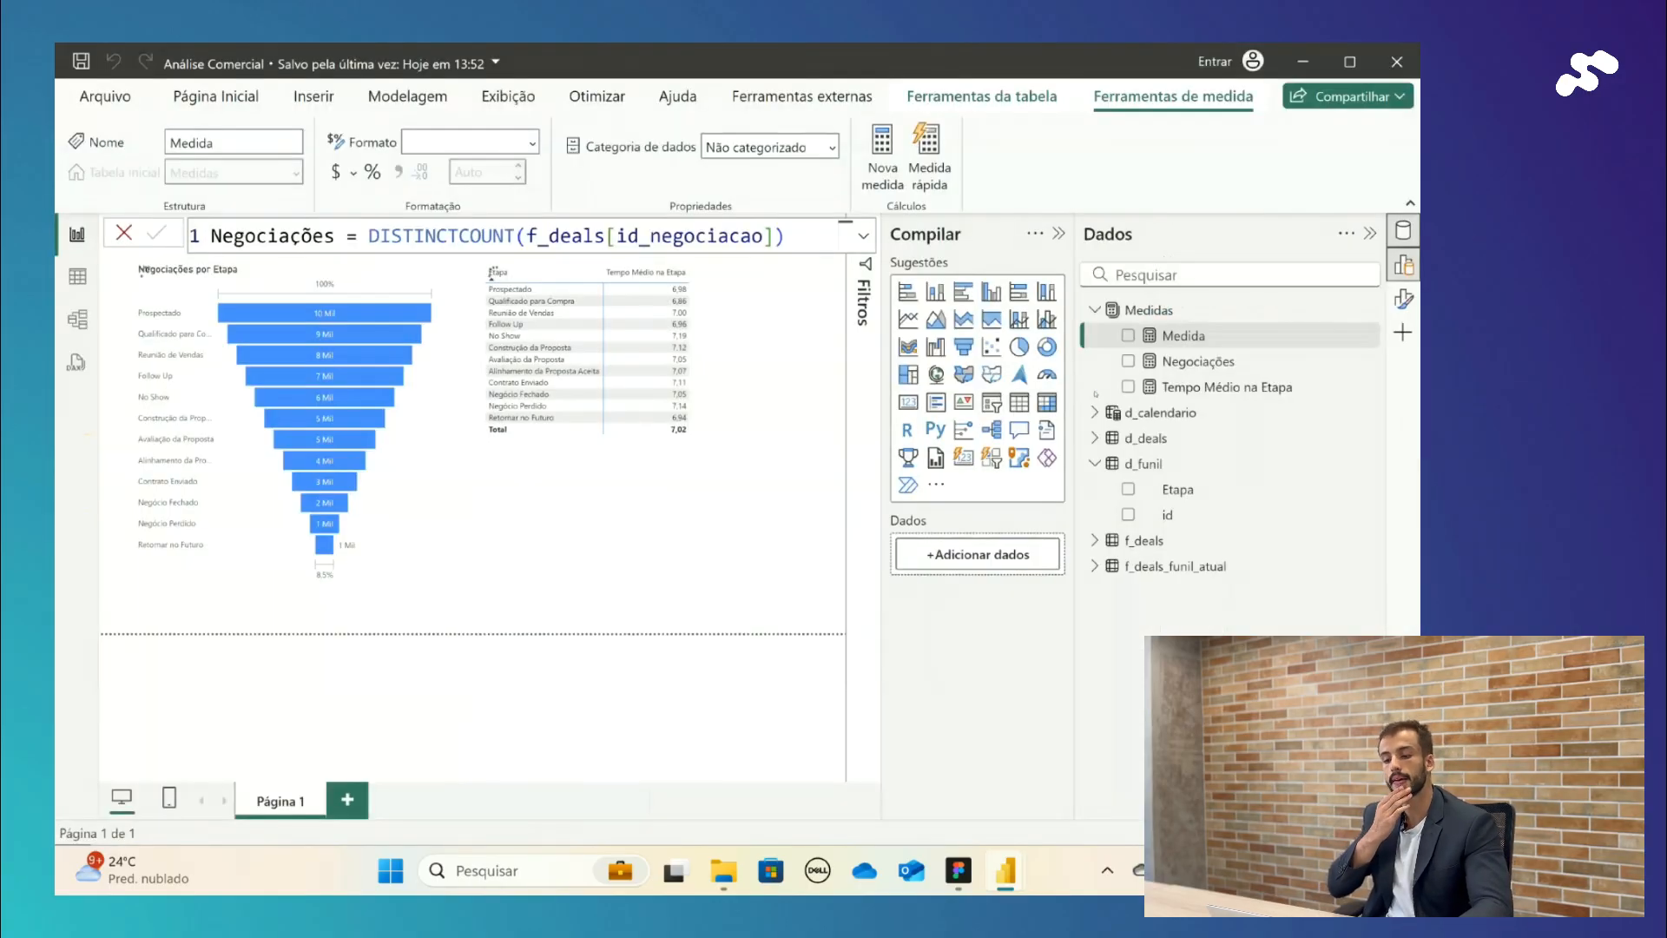
key(Caps_Lock)
text(N)
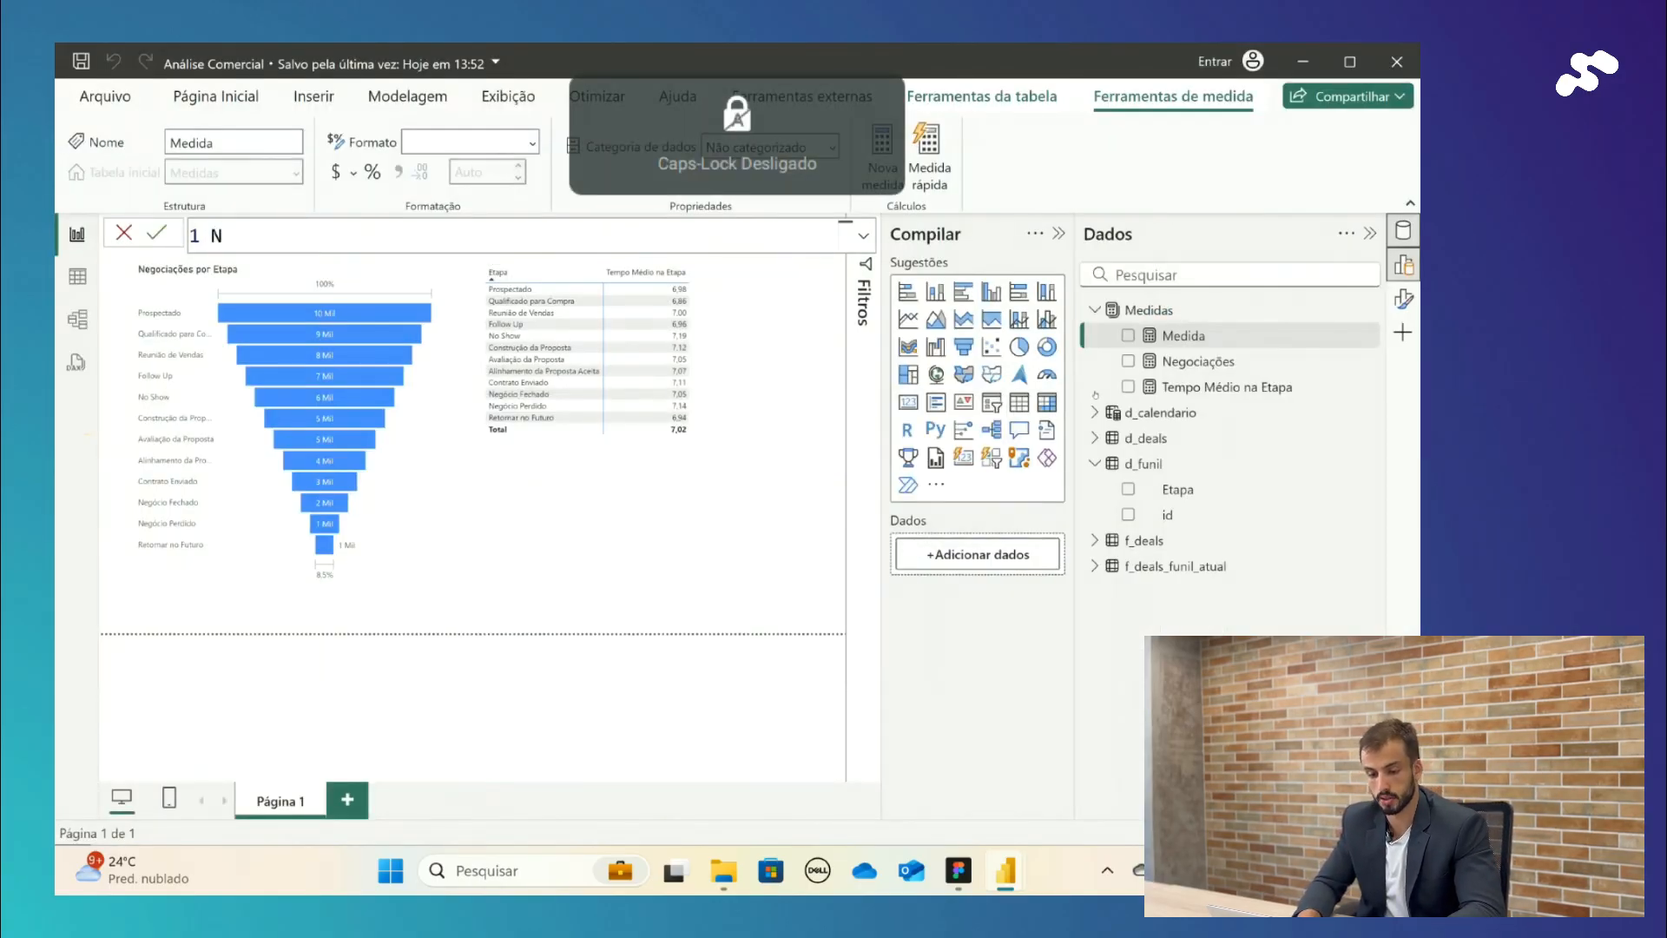
text(egociações F)
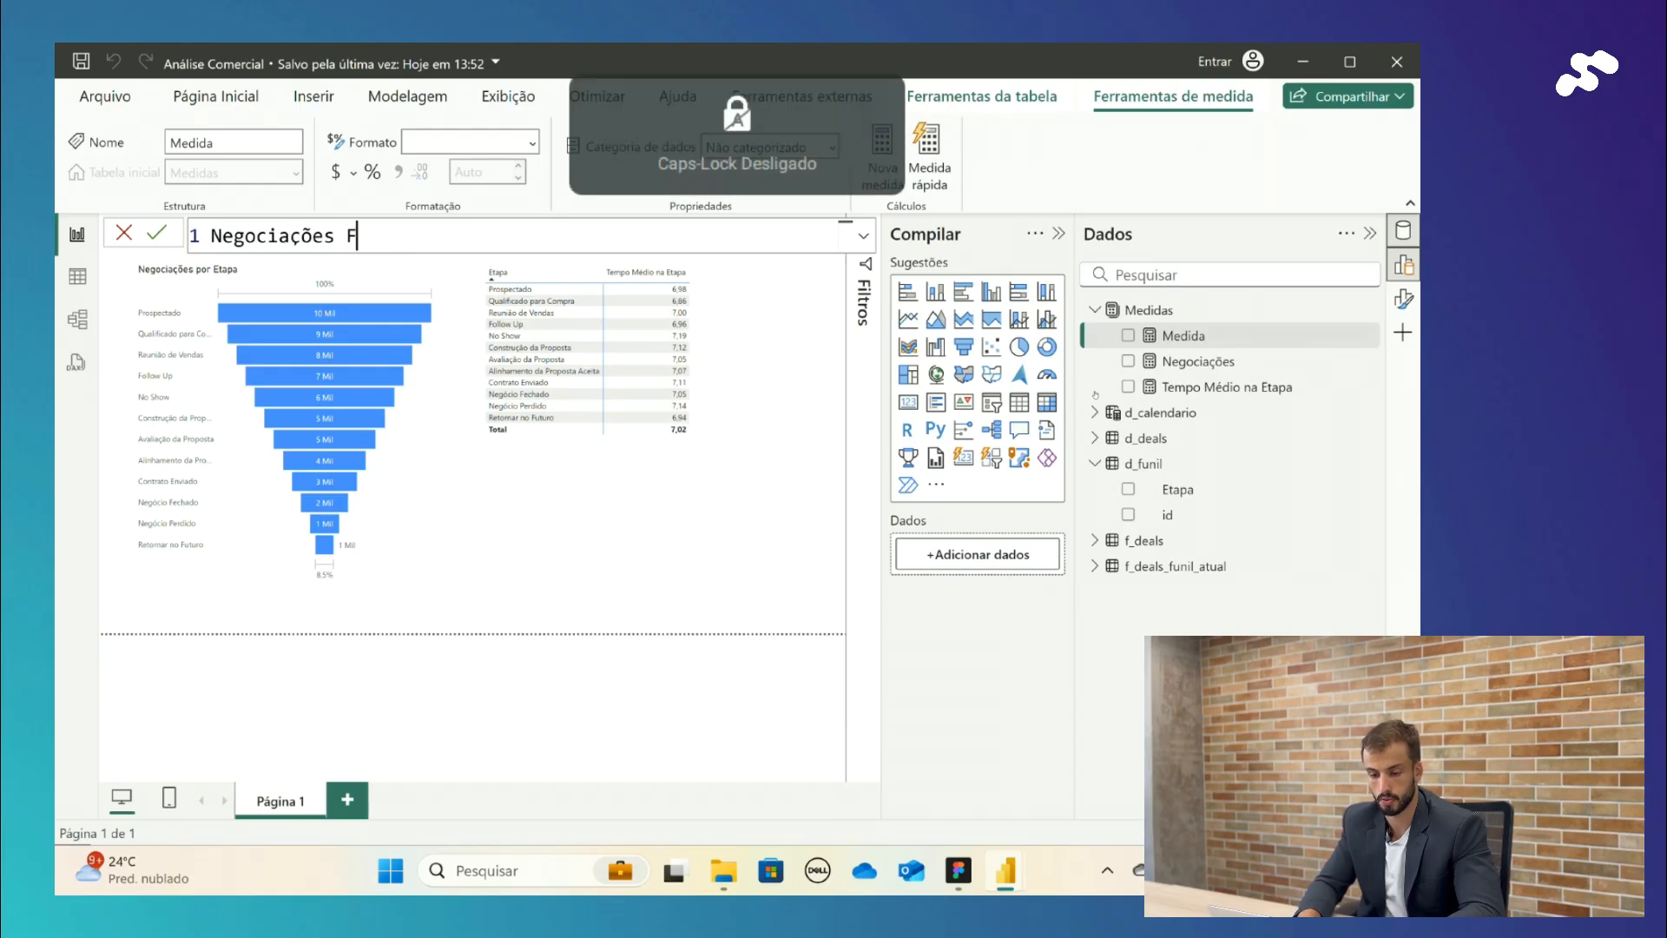
text(unil)
key(Caps_Lock)
text(A)
key(Caps_Lock)
text(tual )
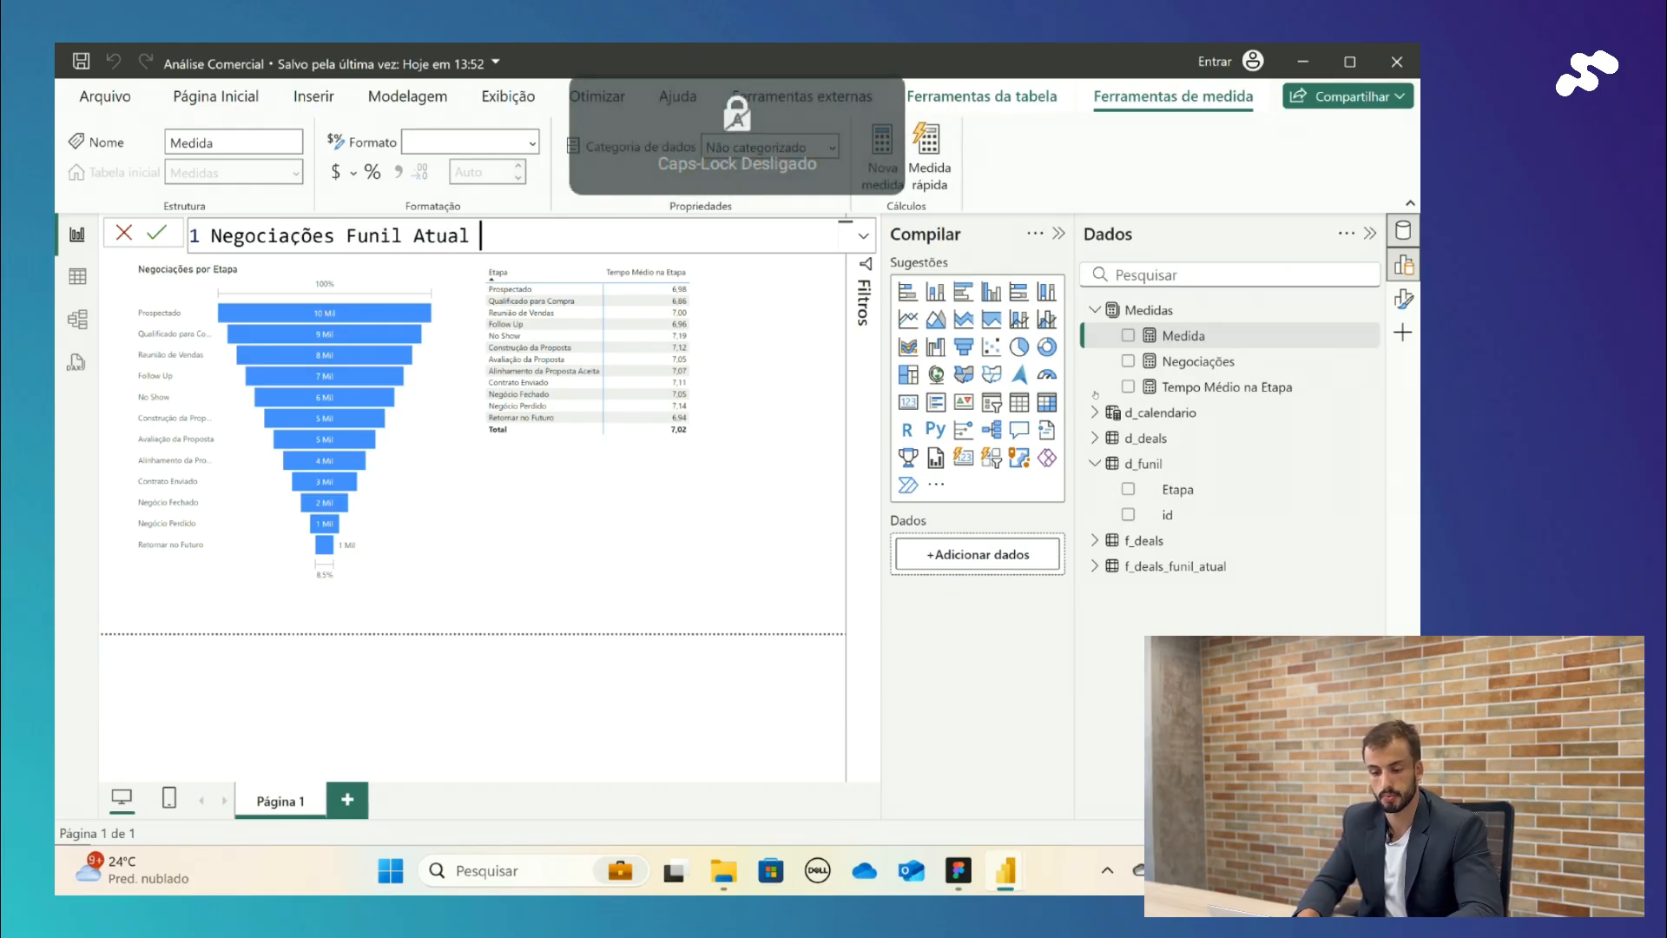
text(=)
Step: Define the new measure as DISTINCTCOUNT(f_deals_funil_atual[id_negociacao])
key(Caps_Lock)
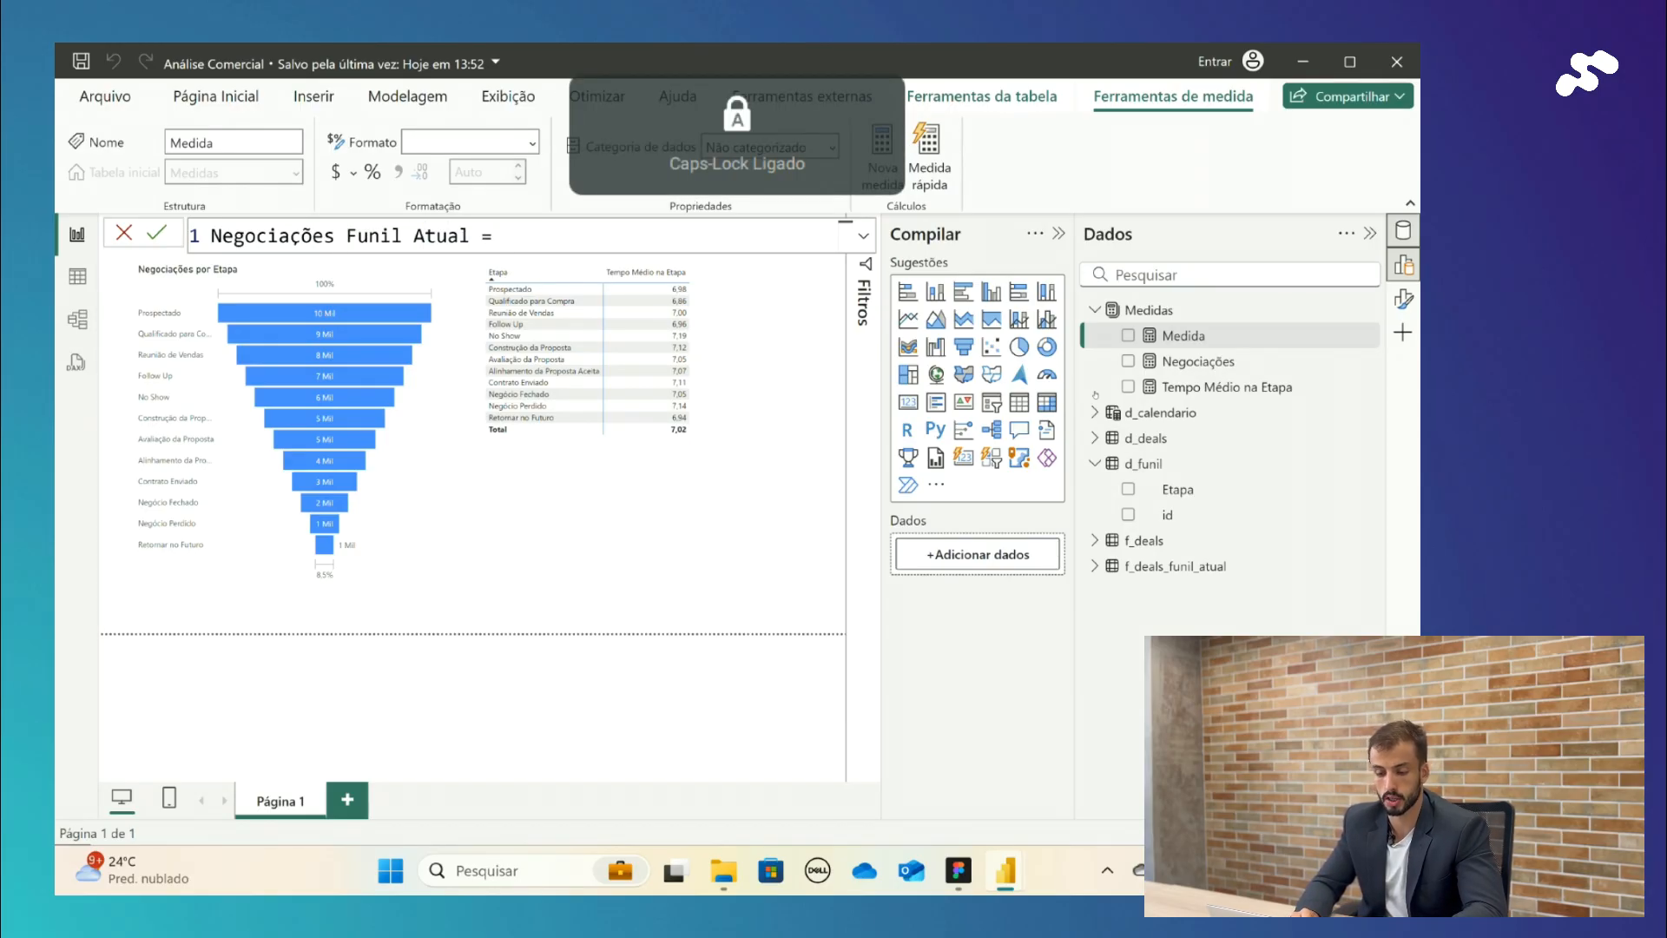
text(DIS)
key(Down)
key(Down)
key(Tab)
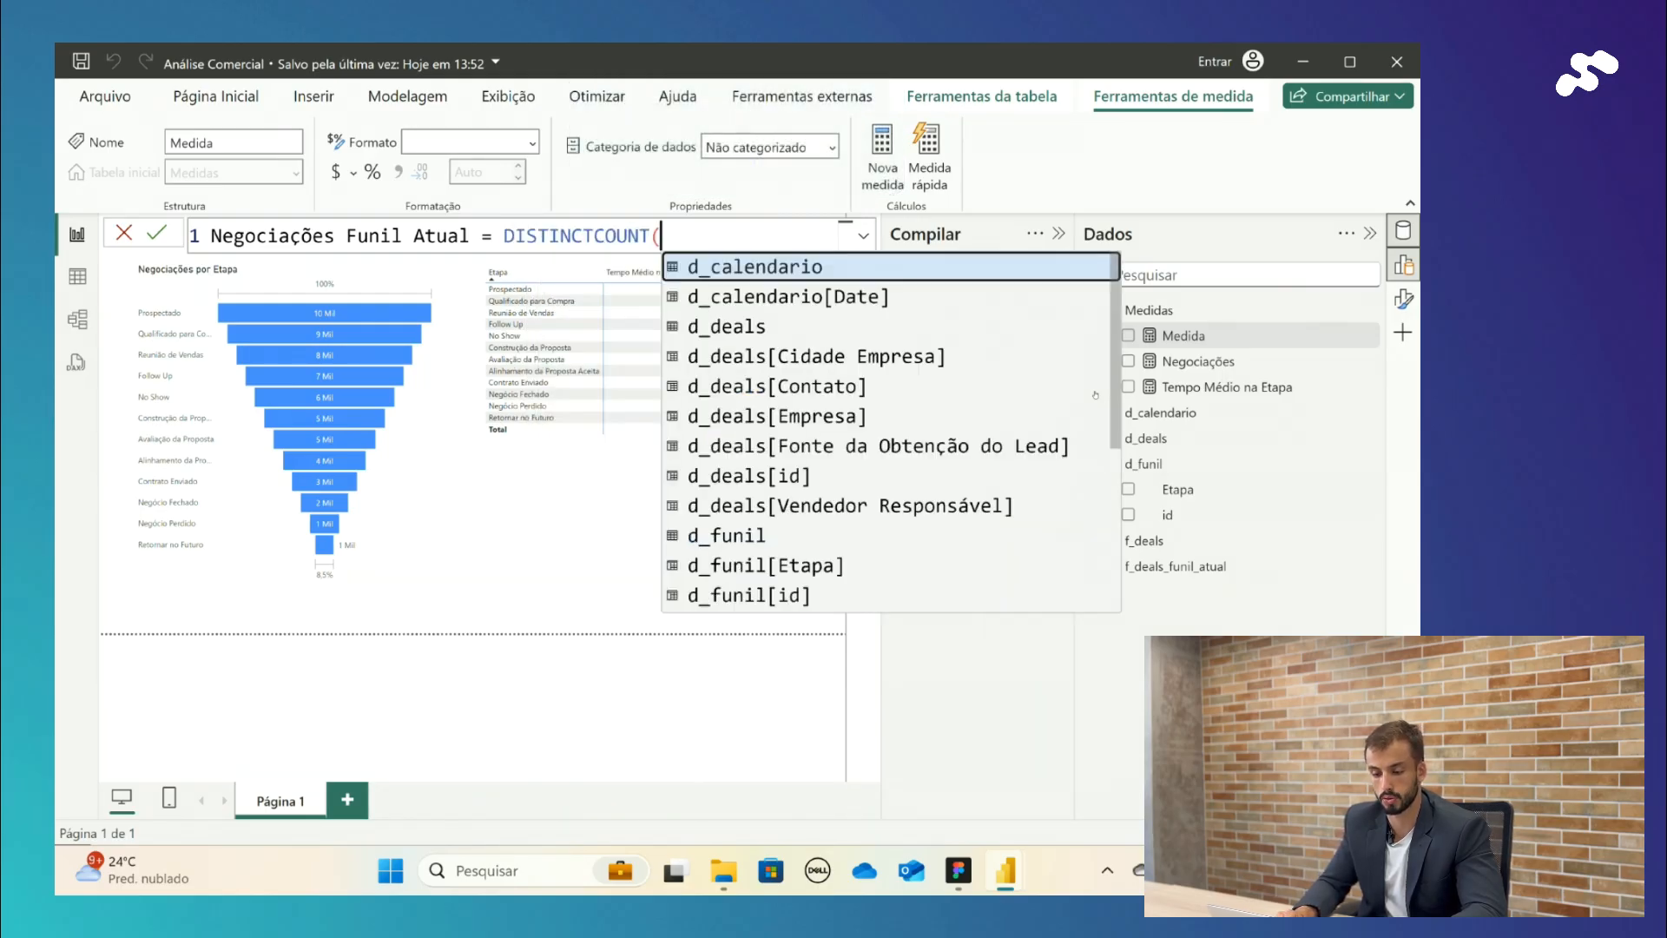
key(Caps_Lock)
text(f_)
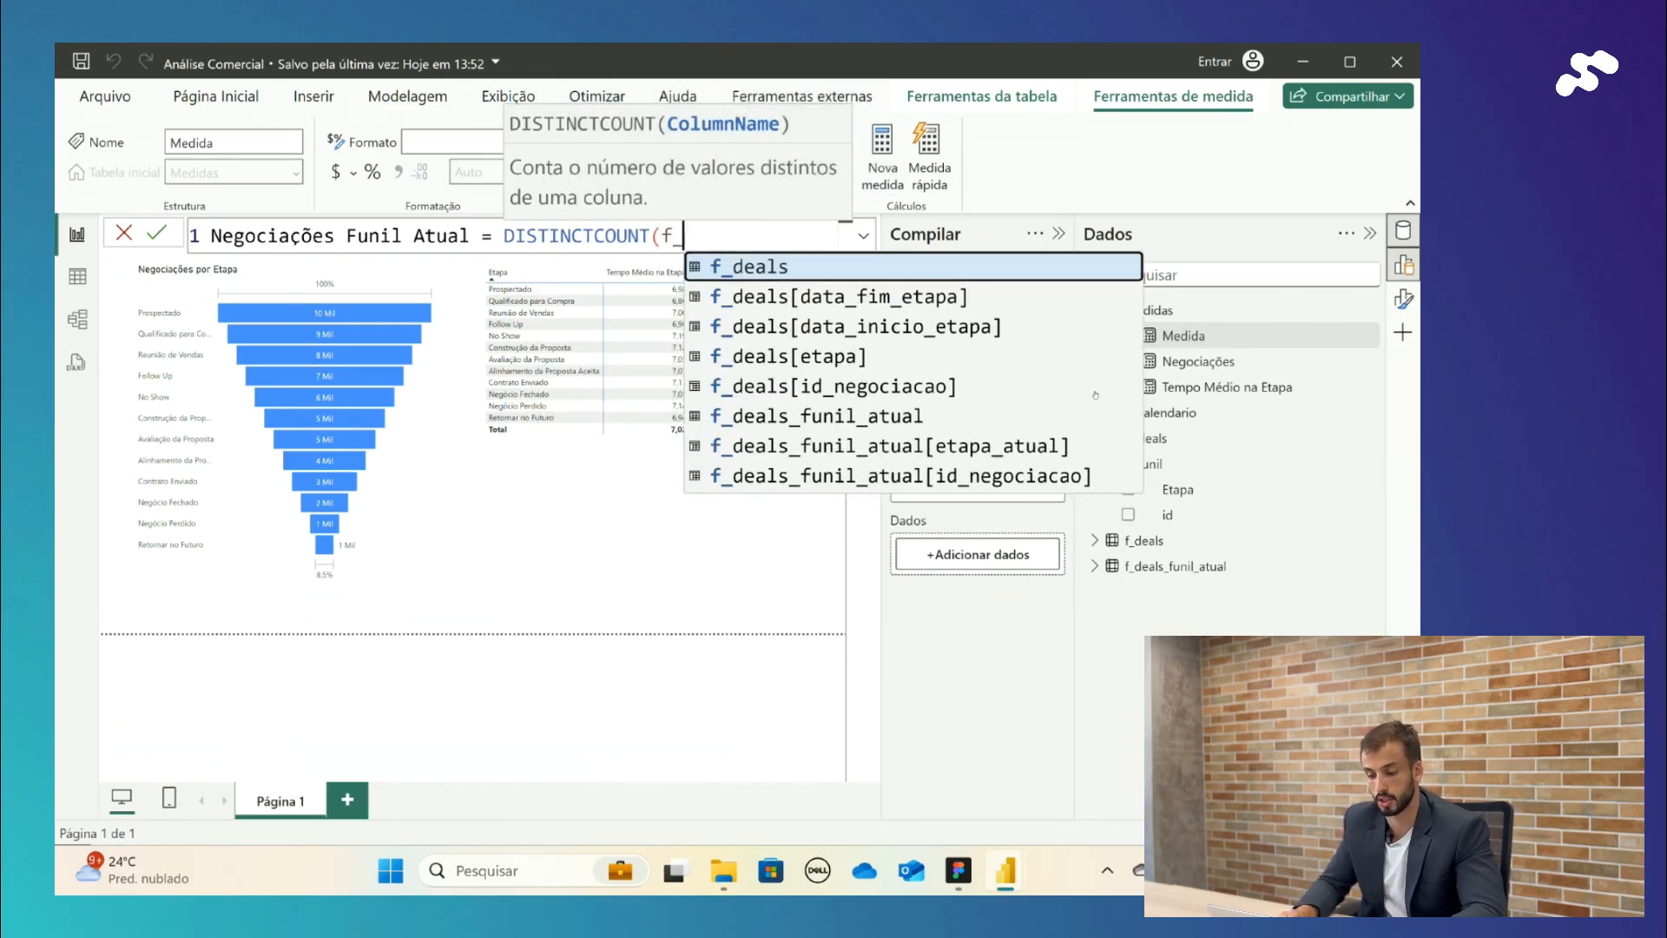
key(Down)
key(Down)
key(Down)
key(Down)
key(Down)
key(Down)
key(Down)
key(Tab)
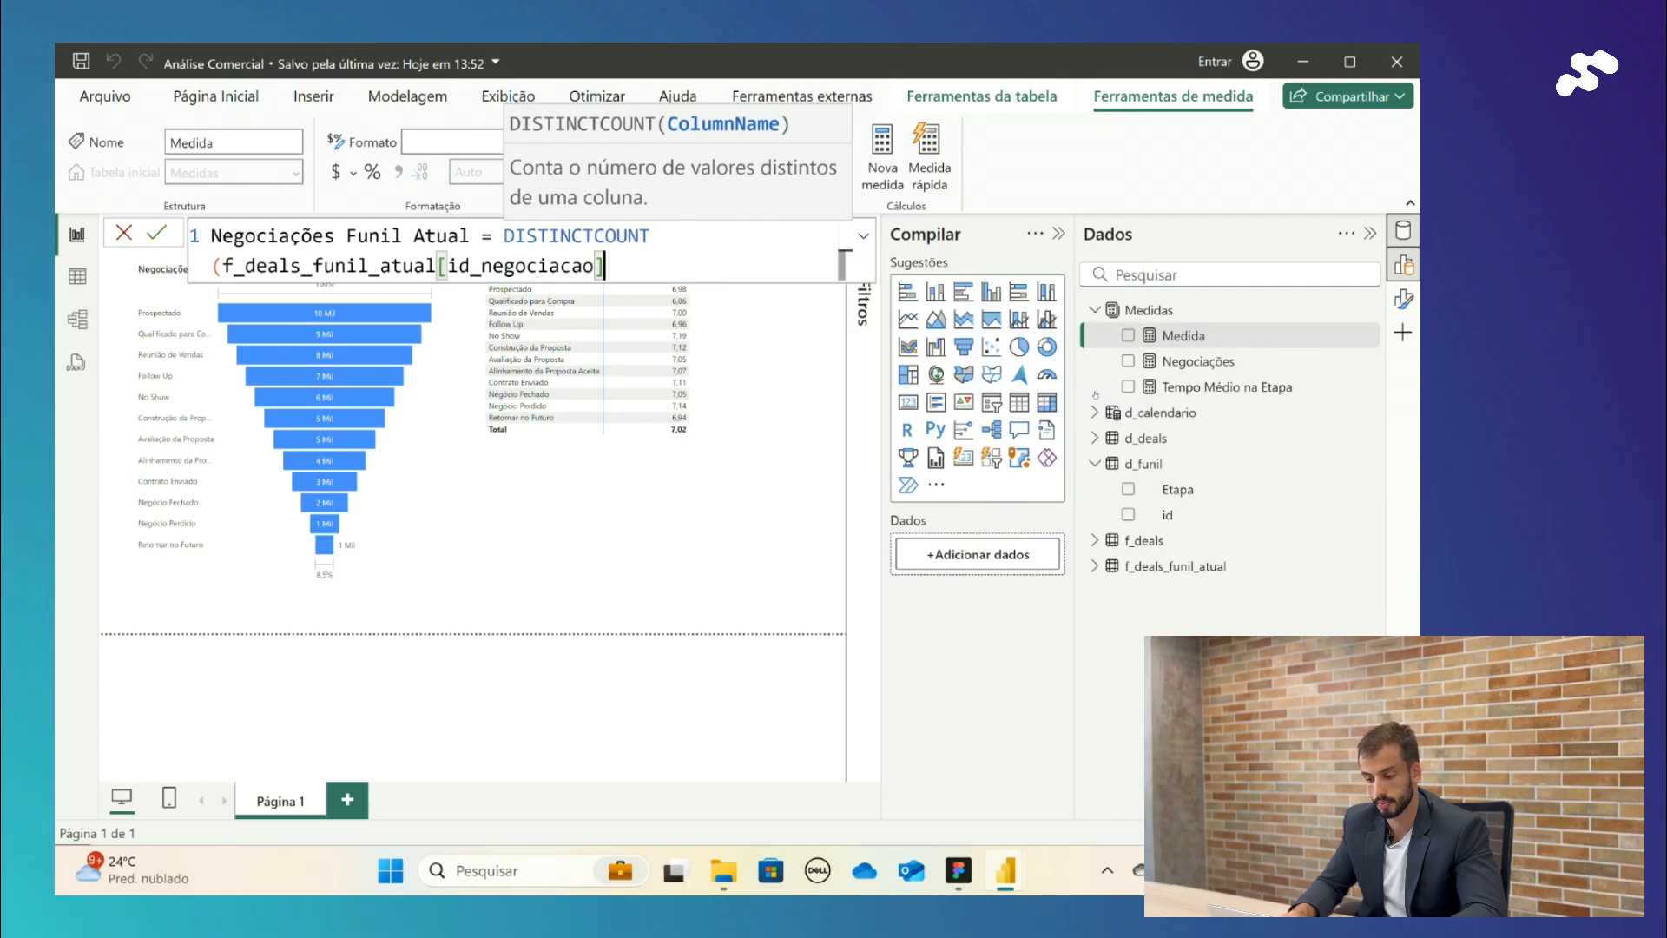
text())
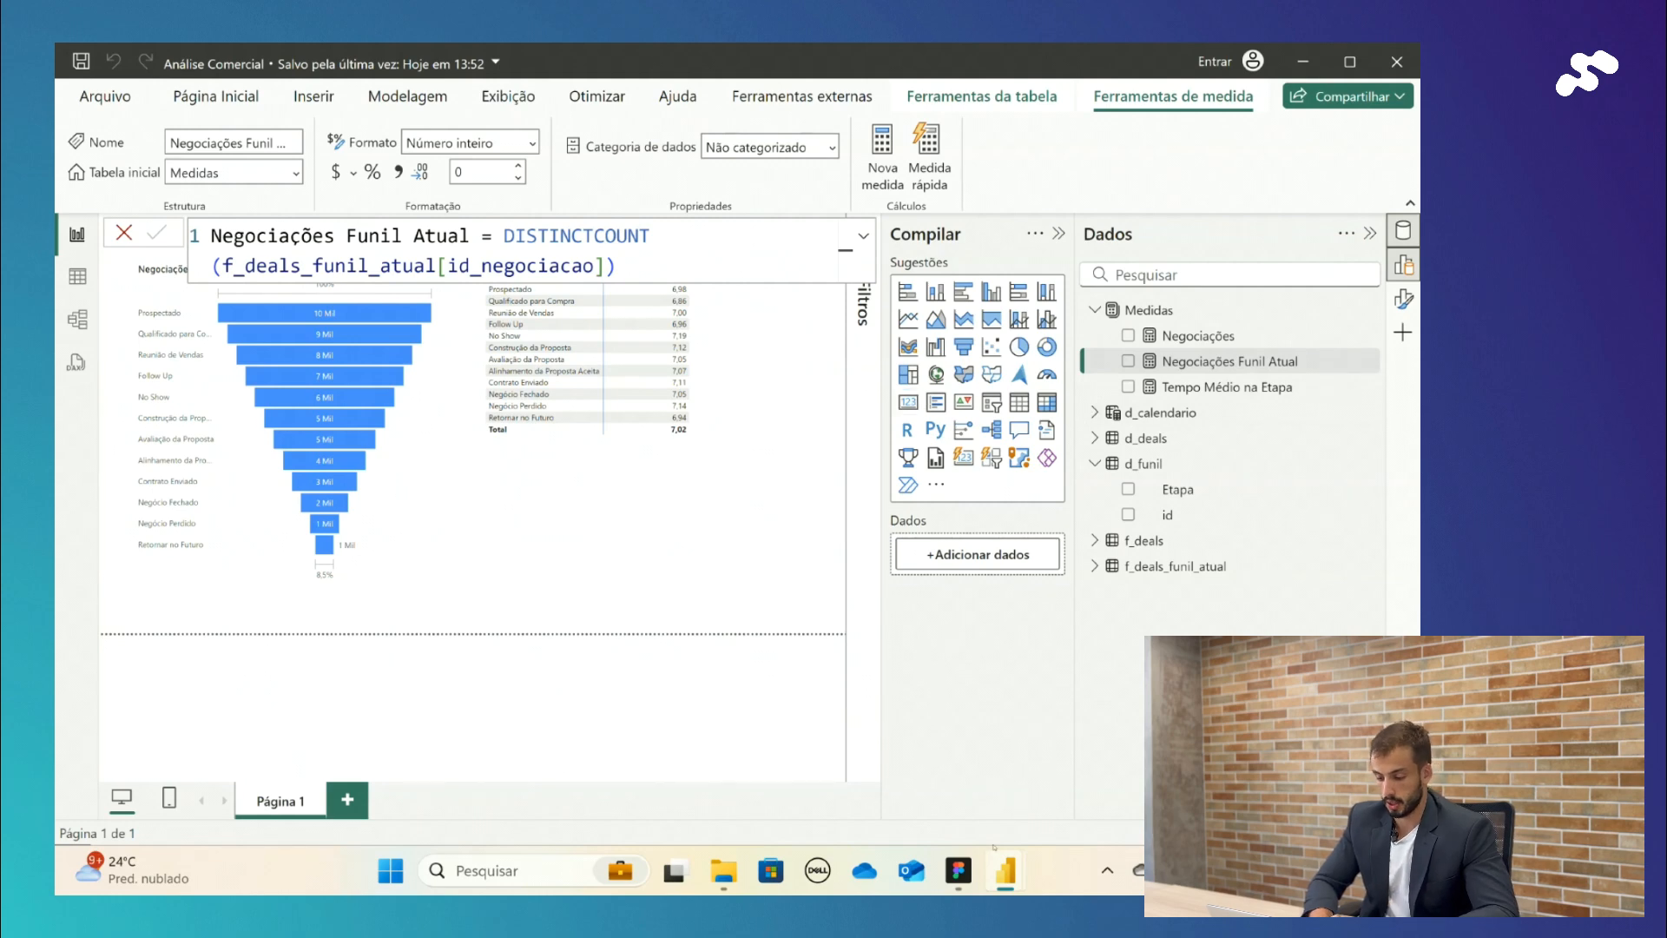
Step: Switch to the Power Query editor and close it, applying the queries
mouse_move(1006, 868)
click(1135, 746)
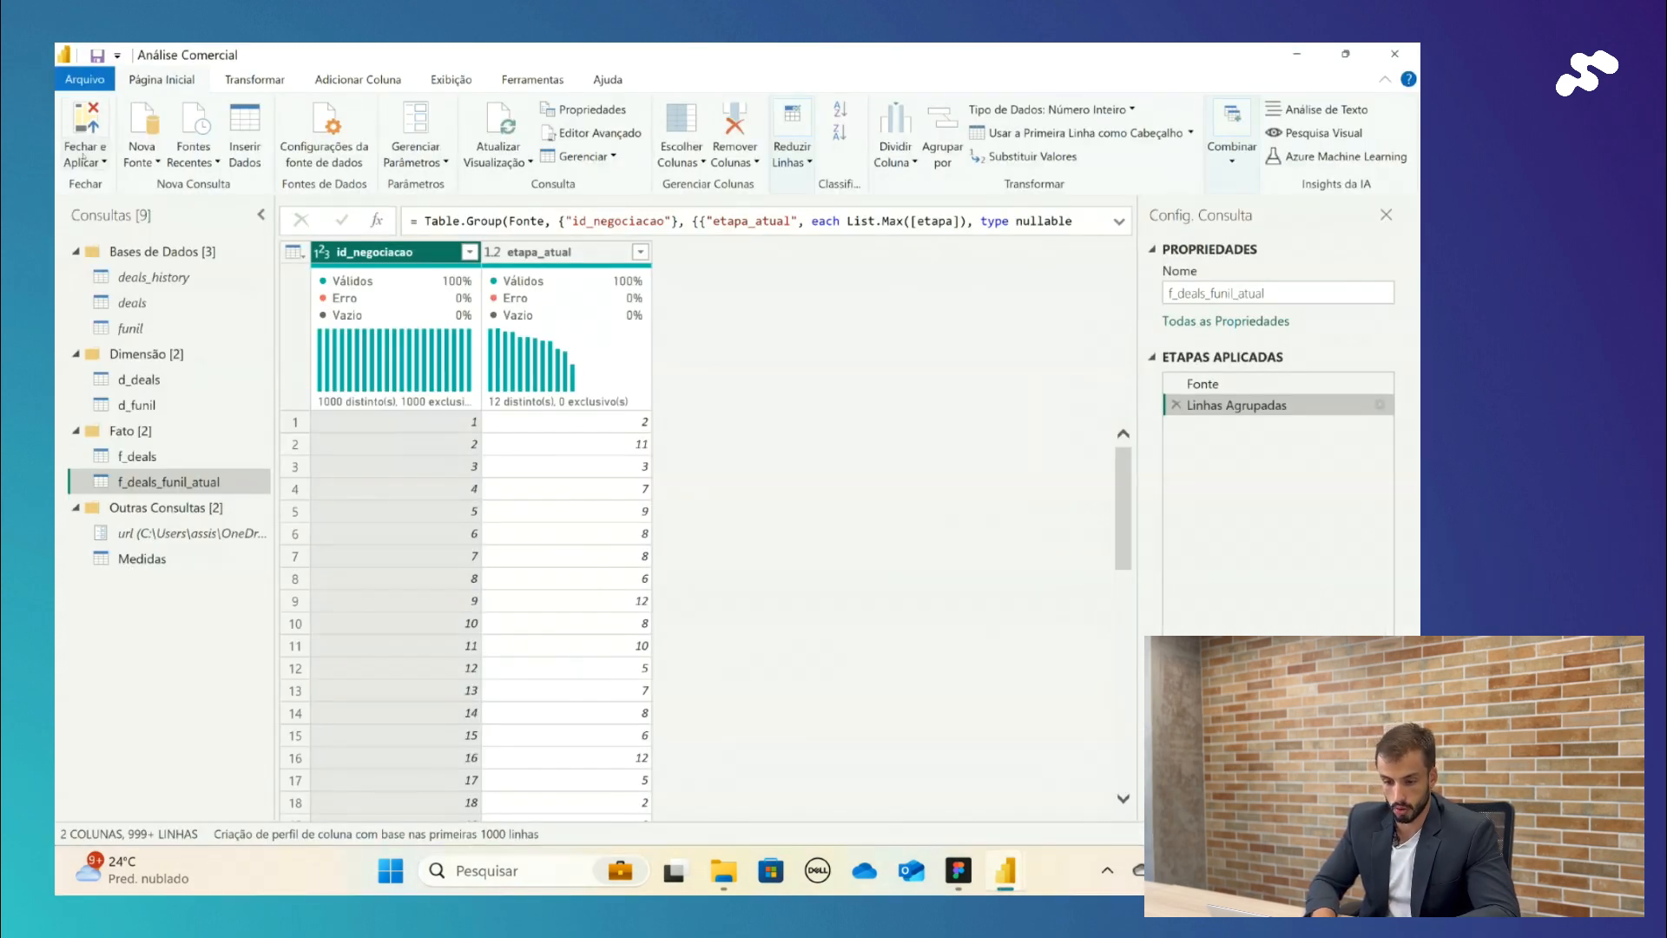
click(81, 157)
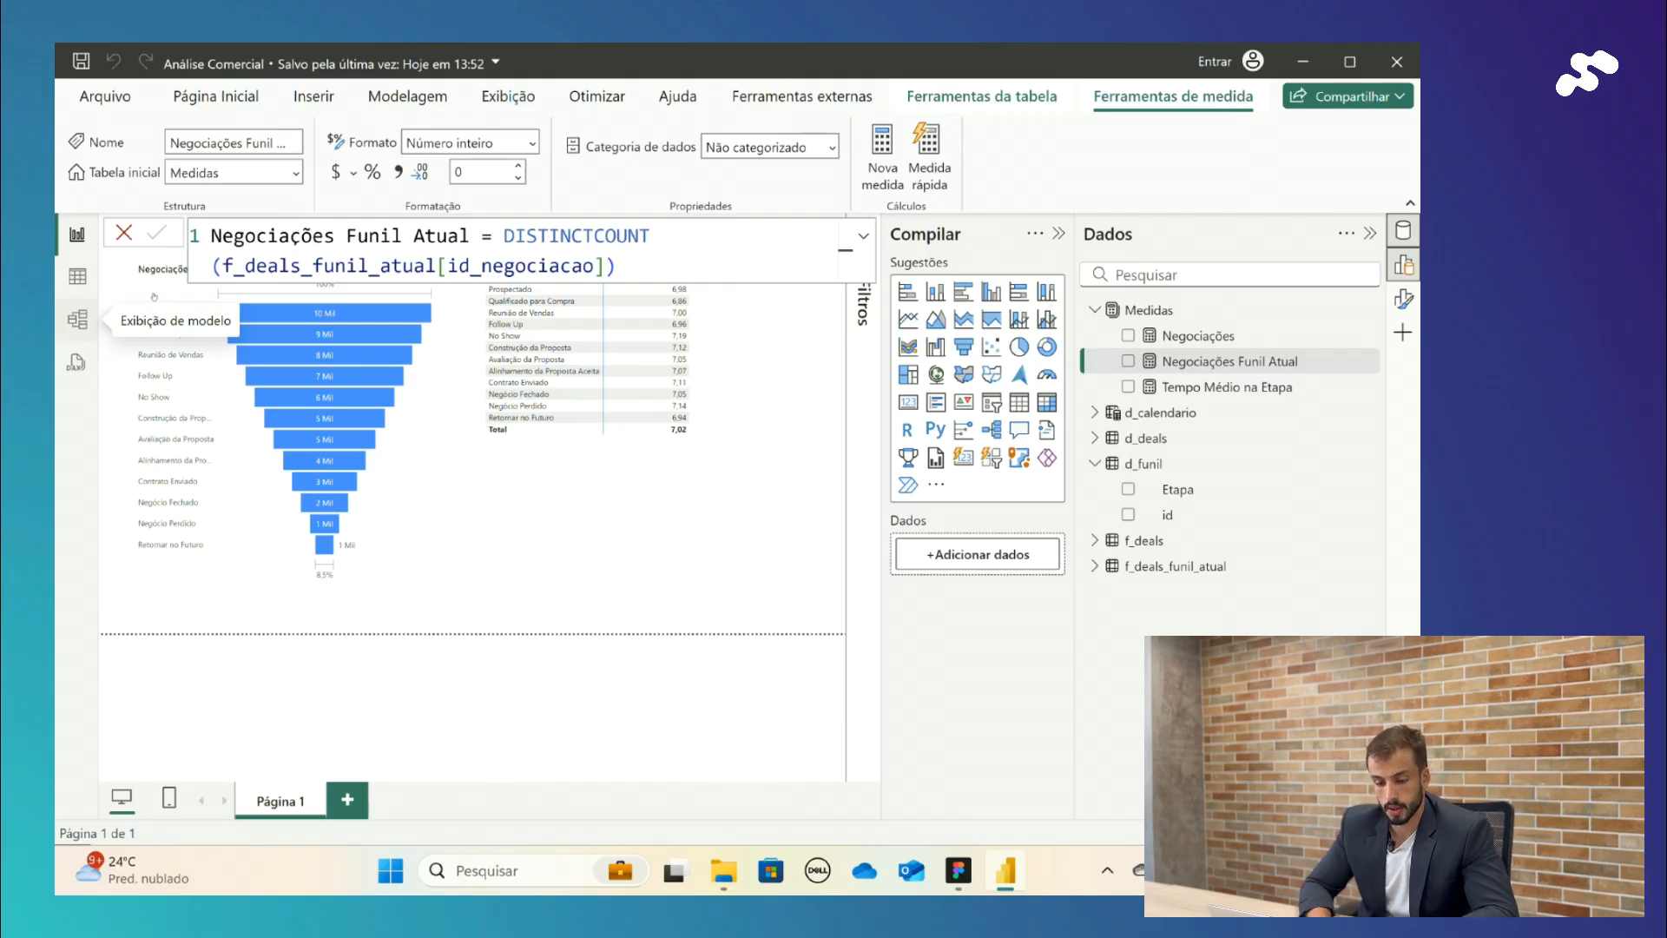
Step: Space out the d_deals, d_funil and d_calendario tables across the upper part of the model diagram
click(78, 319)
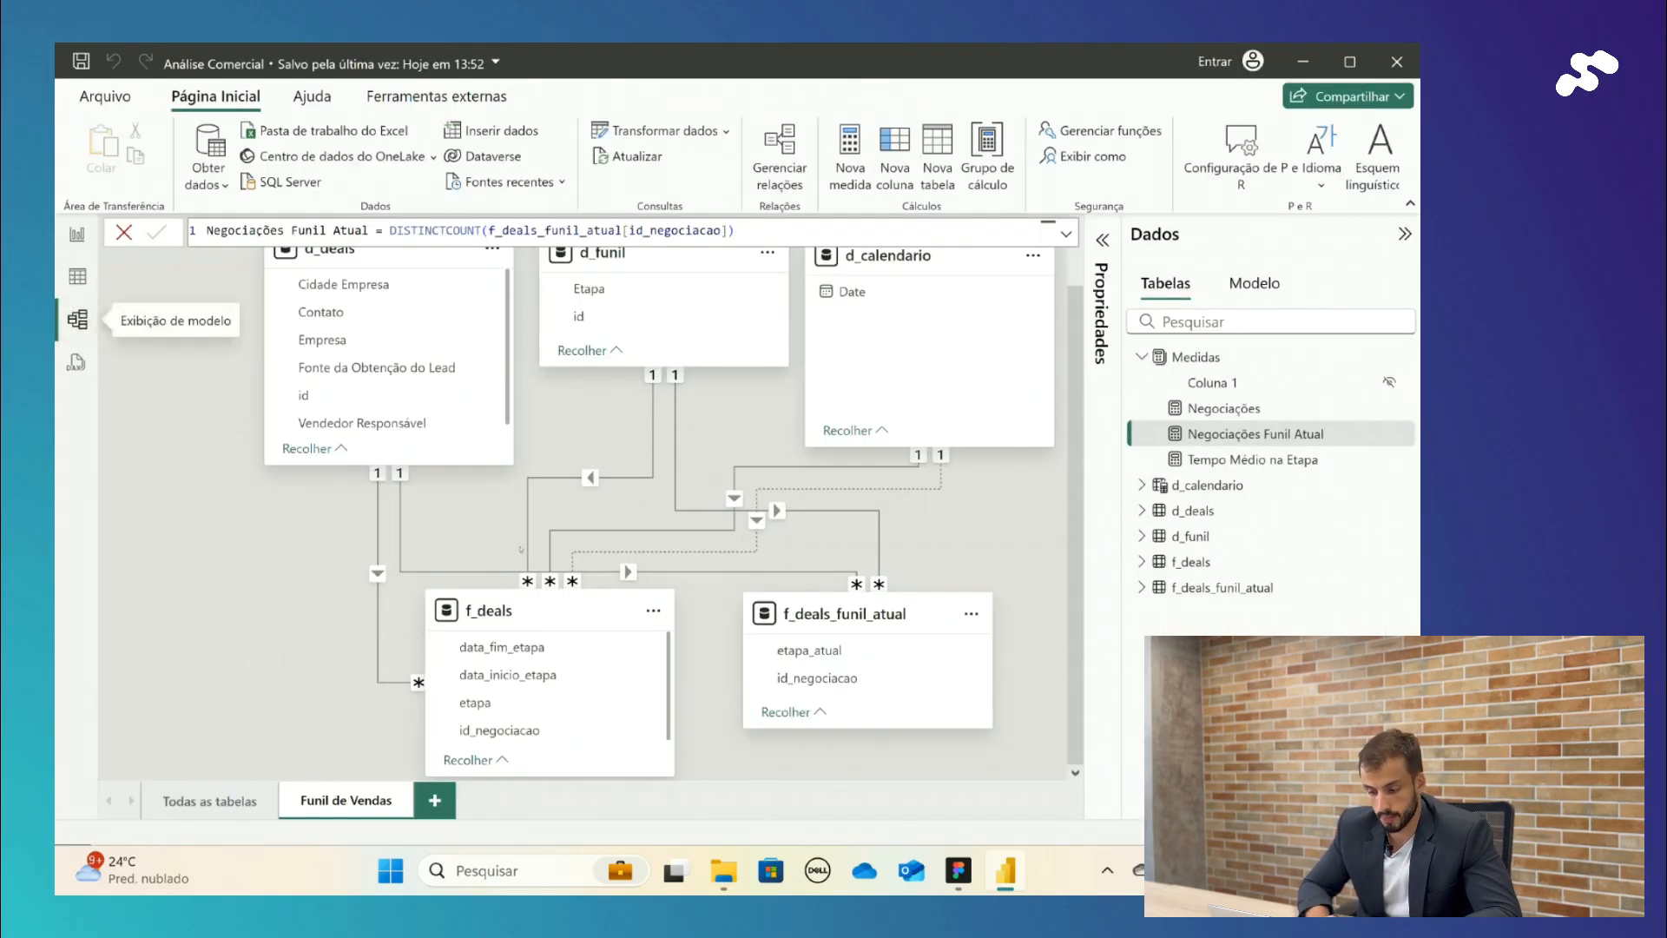
click(520, 548)
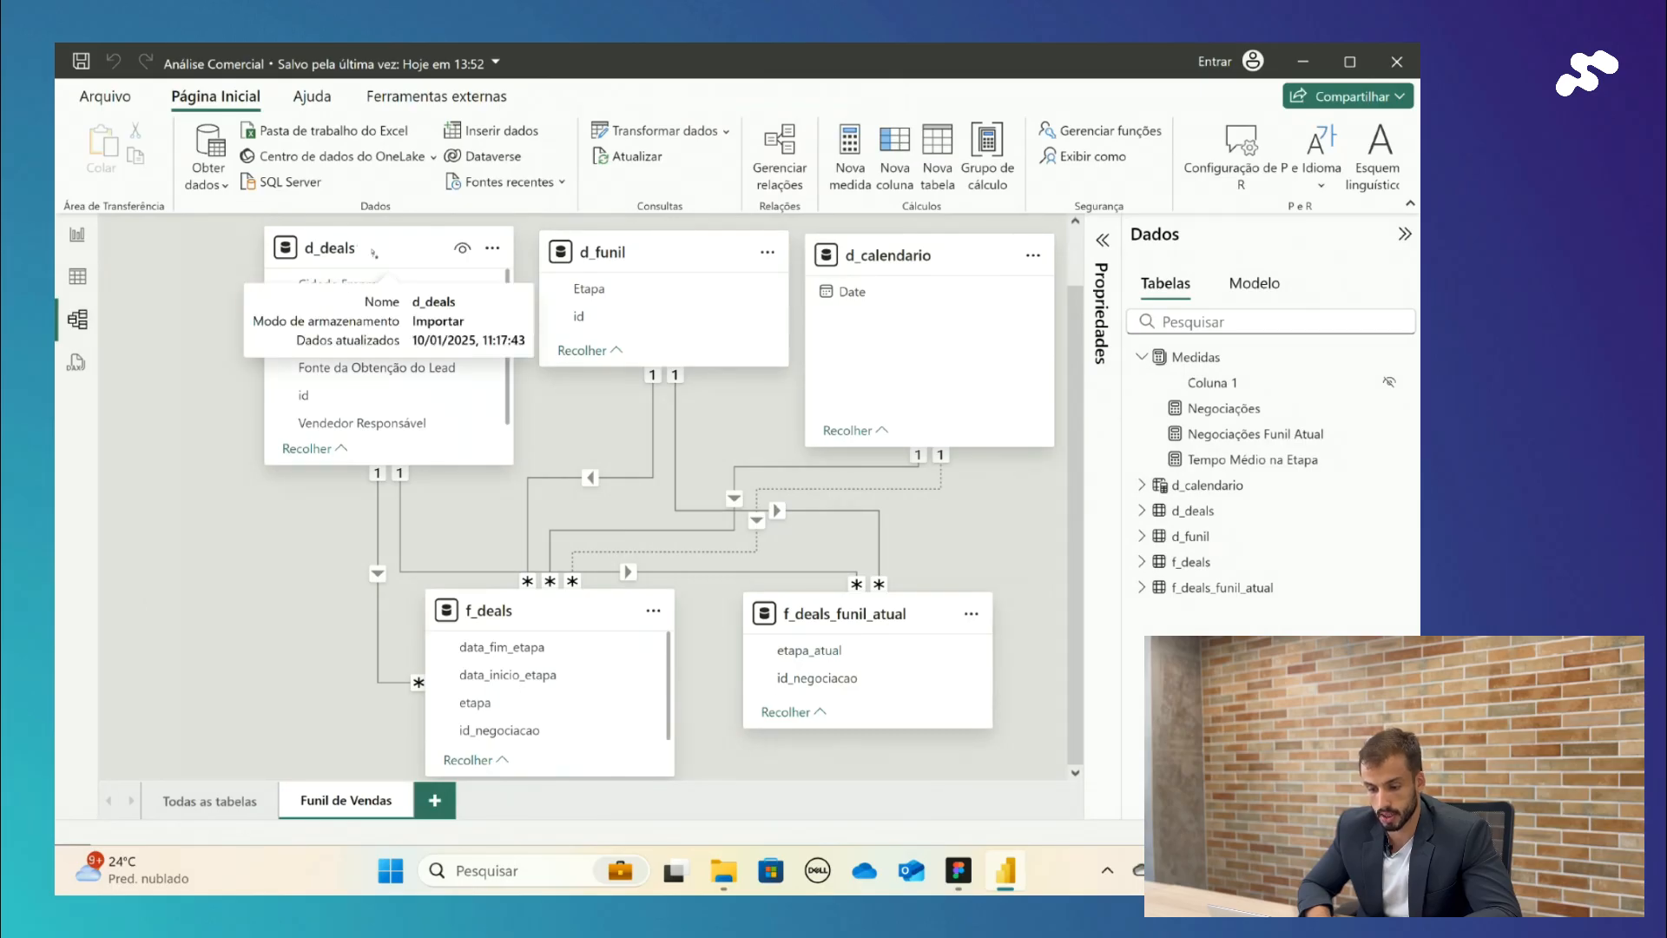
drag(374, 252, 335, 253)
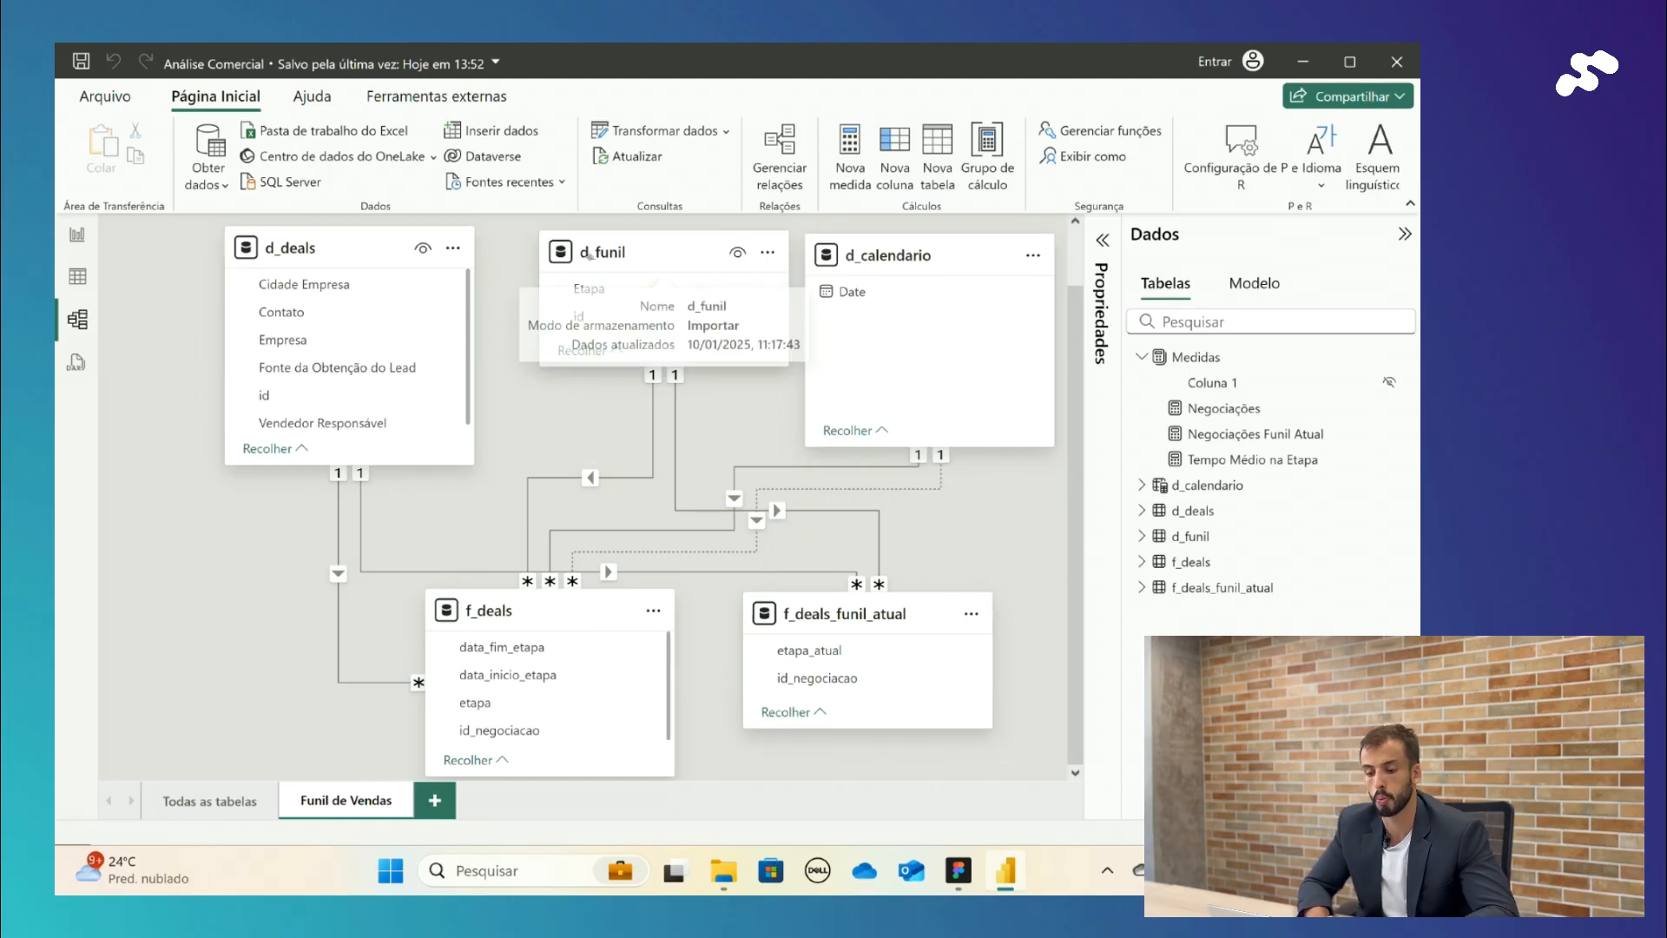
mouse_move(658, 254)
mouse_down()
mouse_move(605, 249)
mouse_move(643, 280)
mouse_up()
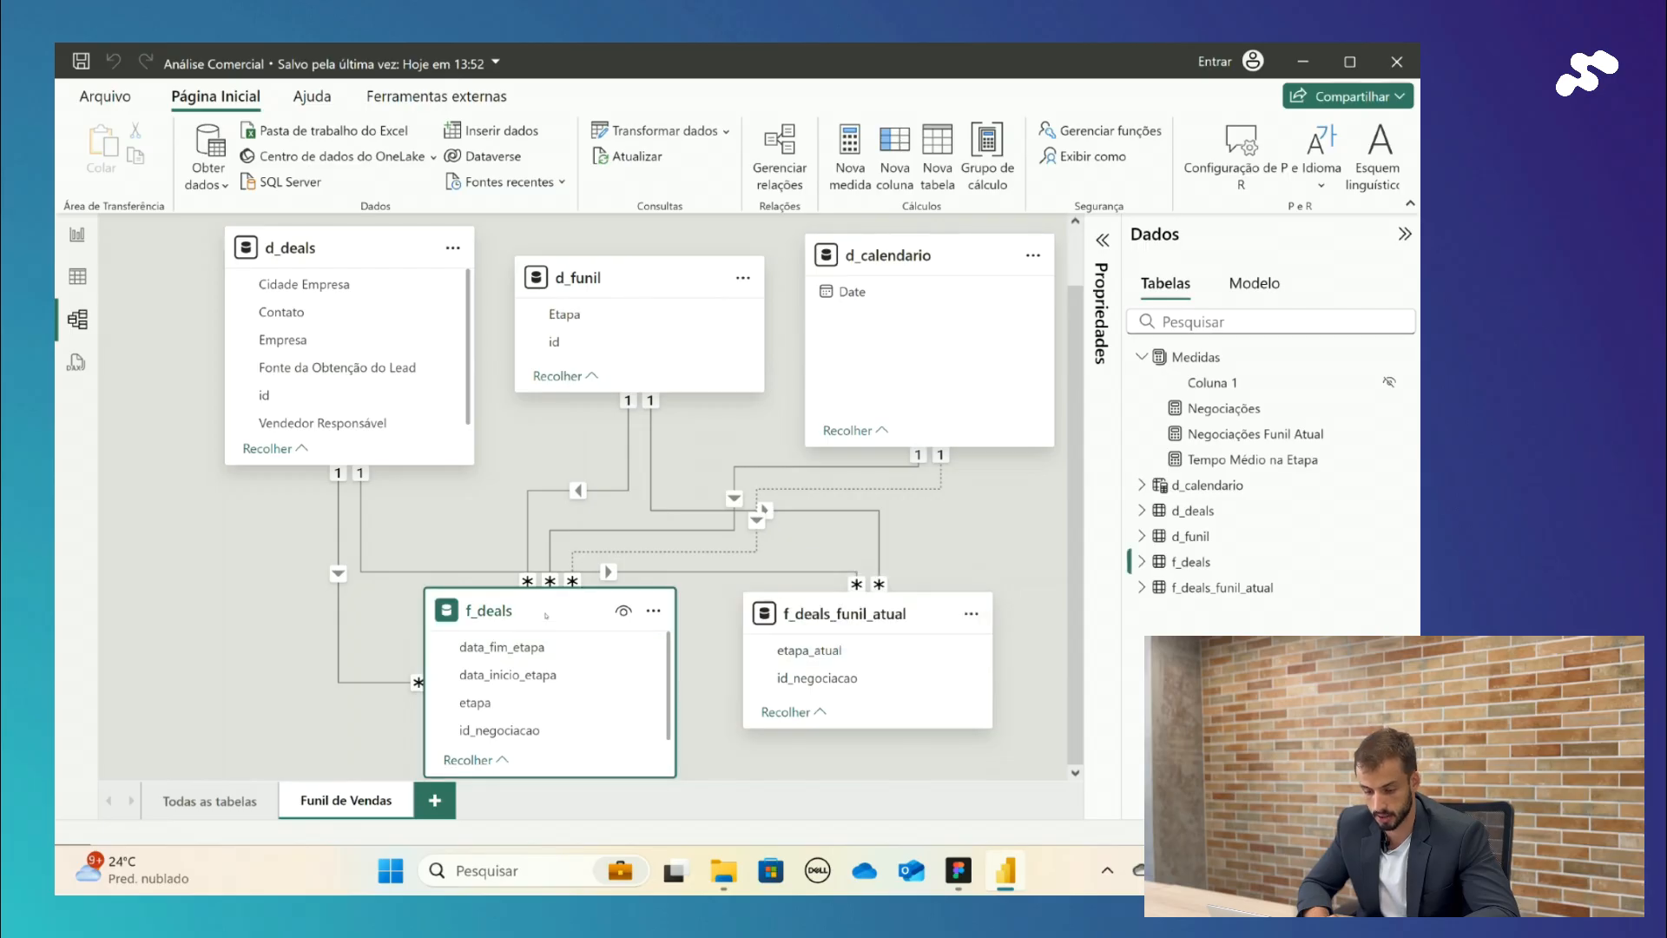
click(853, 615)
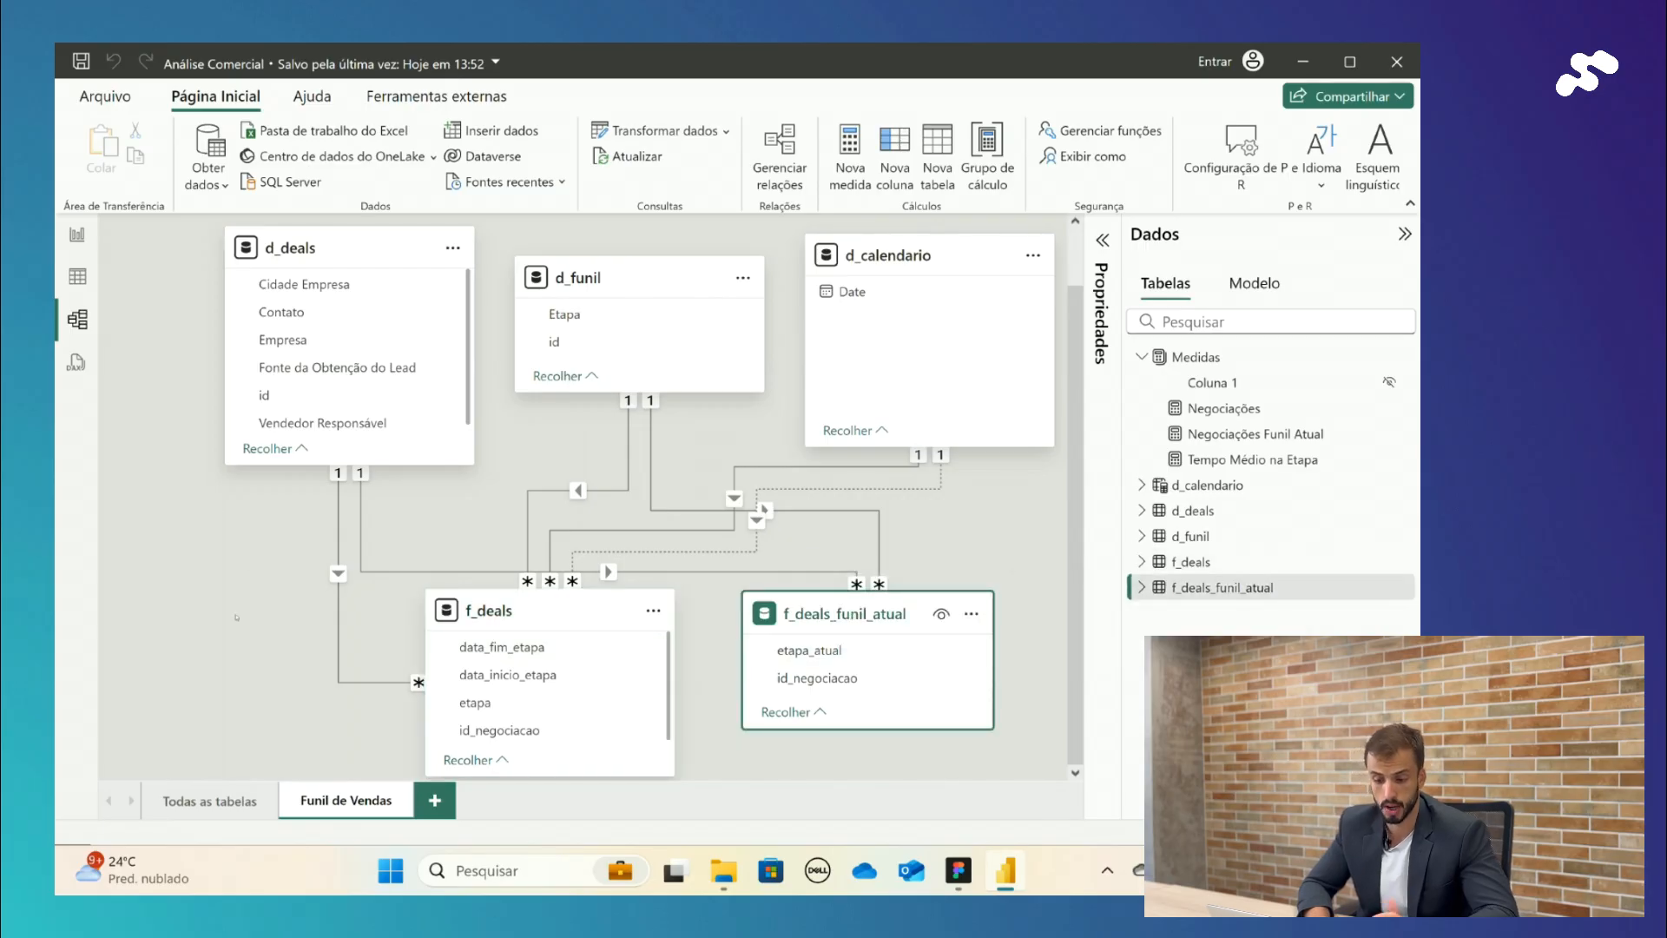
click(237, 618)
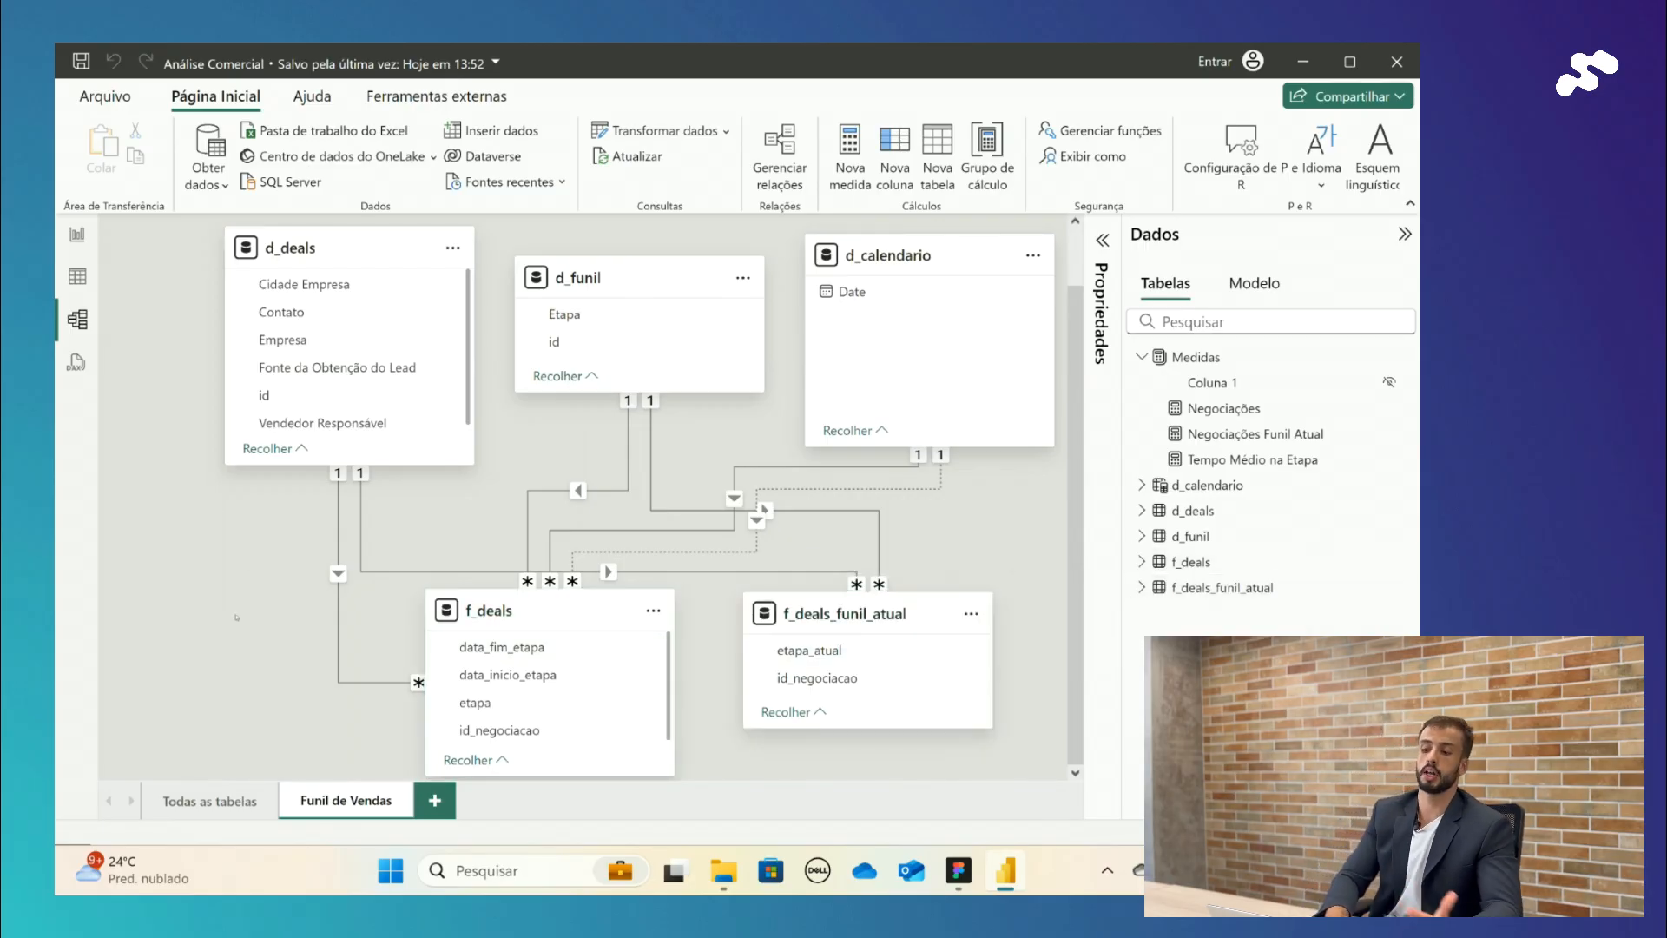
mouse_move(909, 257)
drag(911, 260, 919, 272)
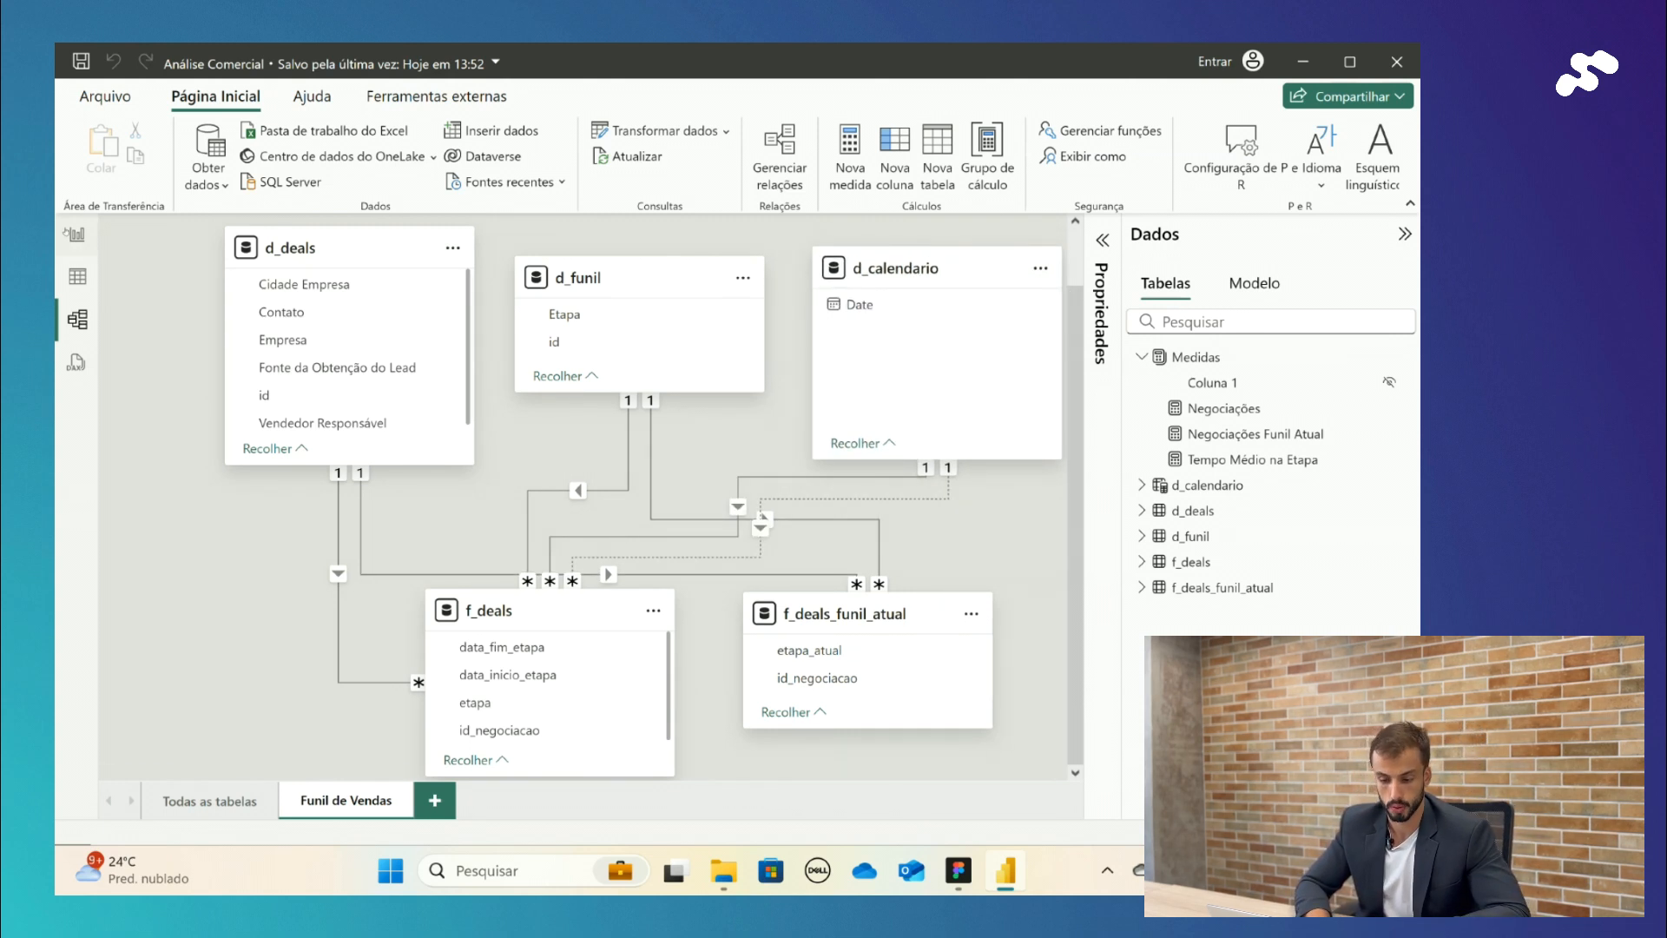
Step: Move f_deals and f_deals_funil_atual further below the dimension tables, with f_deals shifted away from f_deals_funil_atual
drag(502, 624, 428, 687)
scroll(520, 506, down, 1)
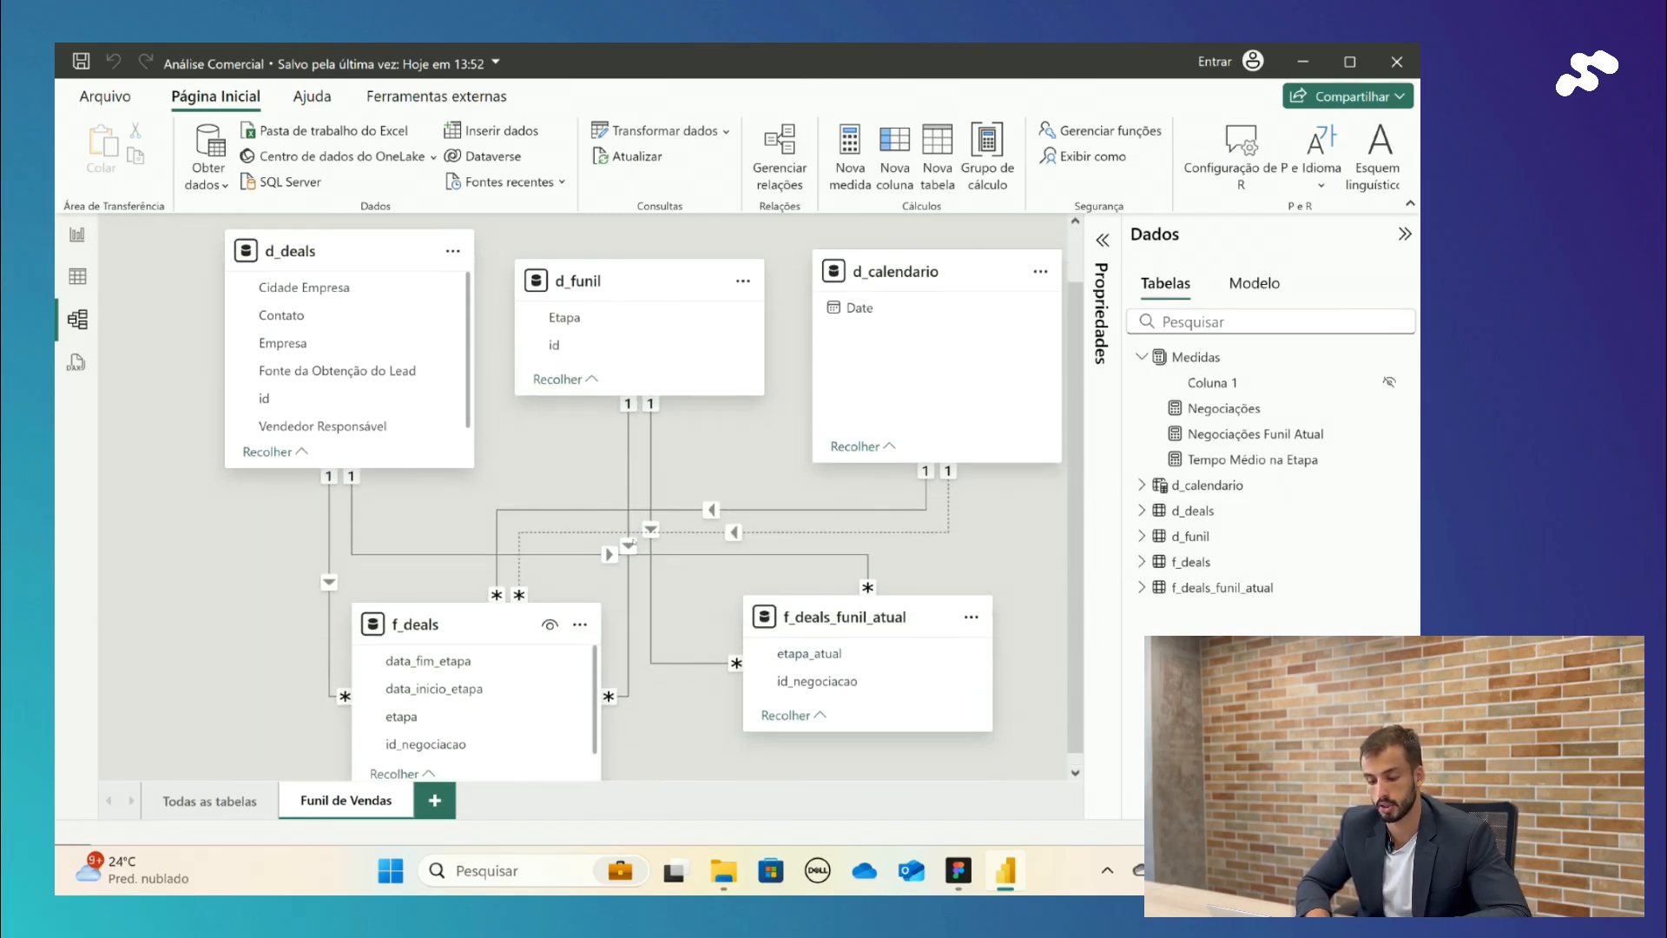
drag(847, 622, 843, 638)
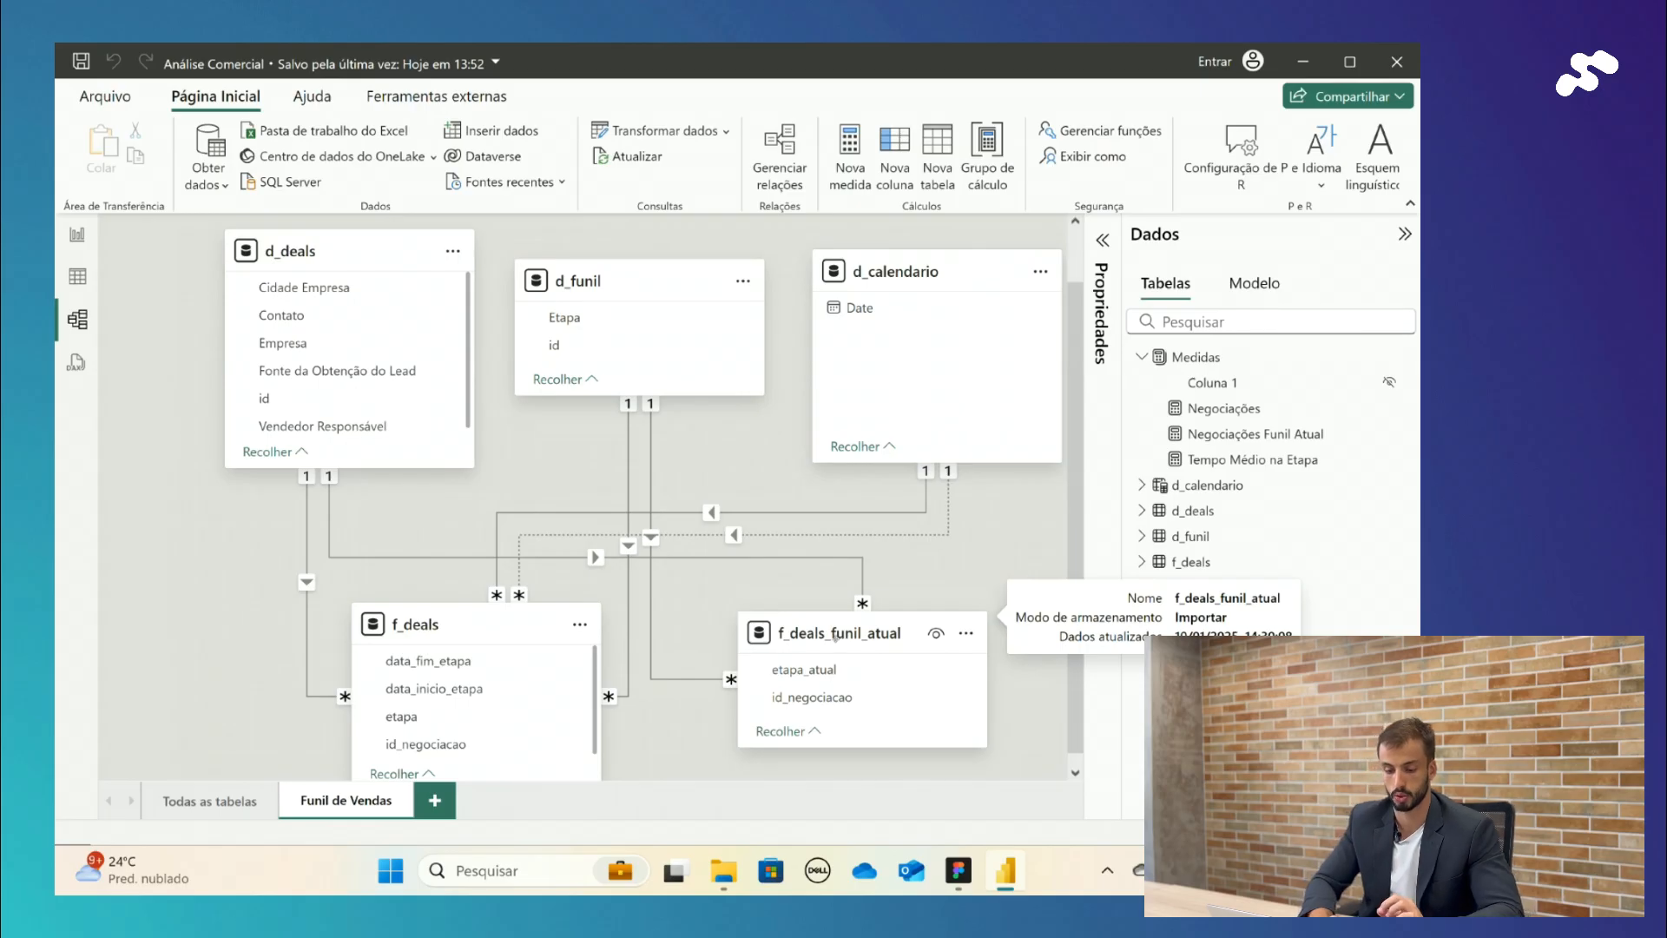
Step: Add the Negociações Funil Atual measure to the matrix of Tempo Médio na Etapa by Etapa on the report page
click(77, 234)
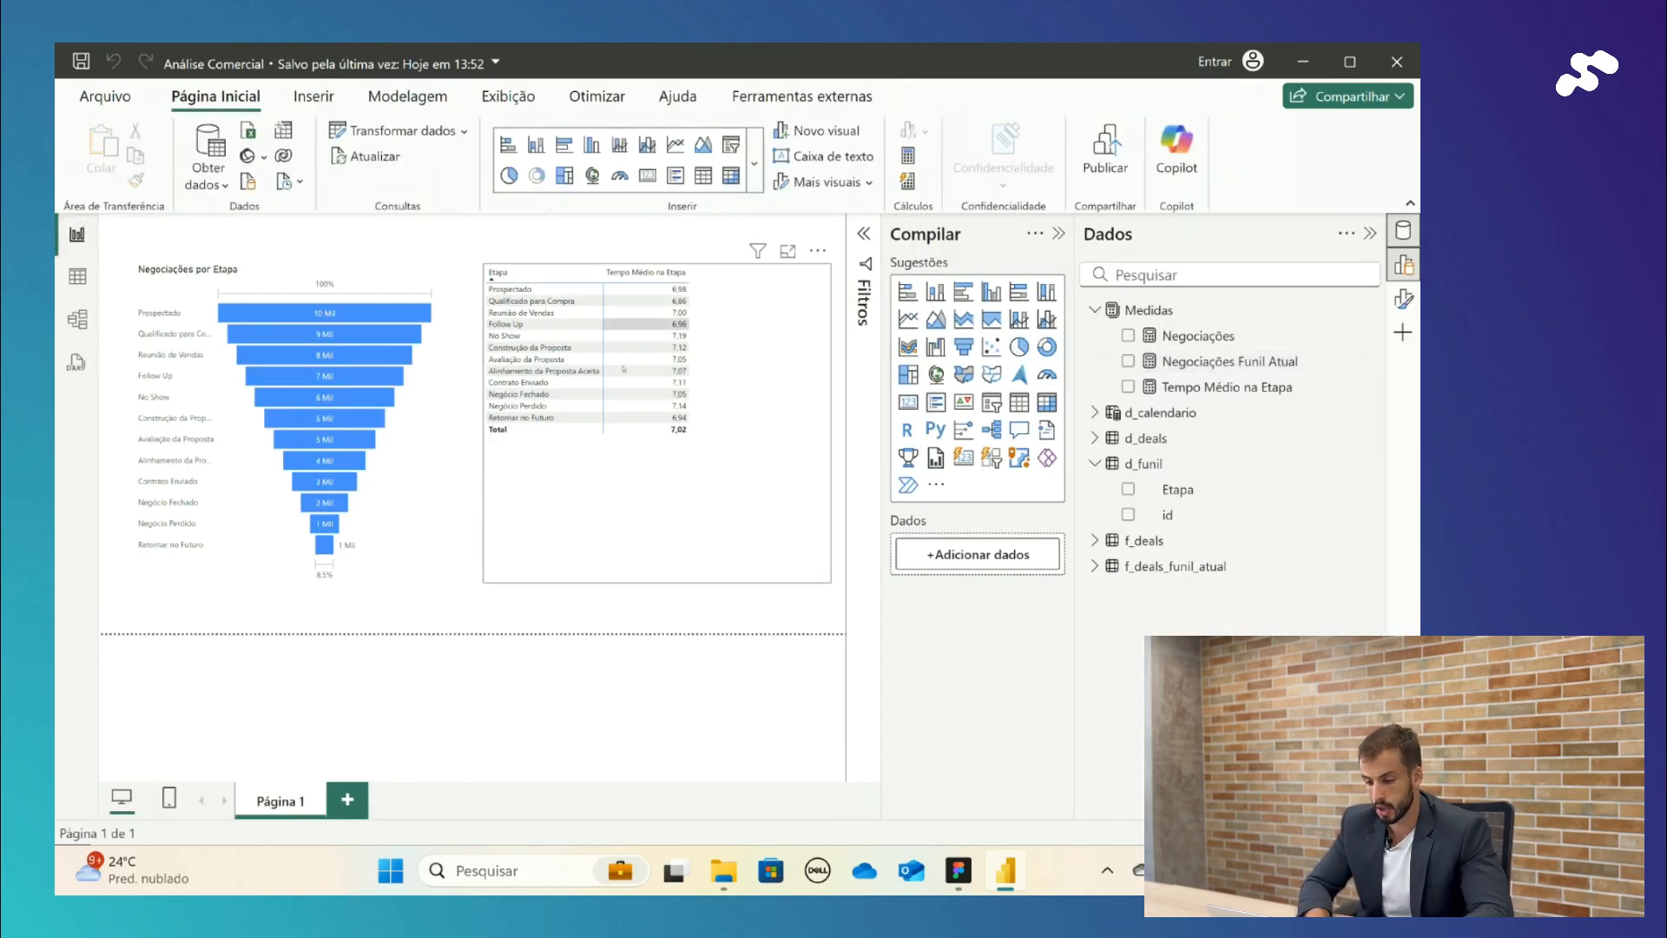
mouse_move(678, 528)
mouse_down()
mouse_move(651, 527)
mouse_move(700, 514)
mouse_up()
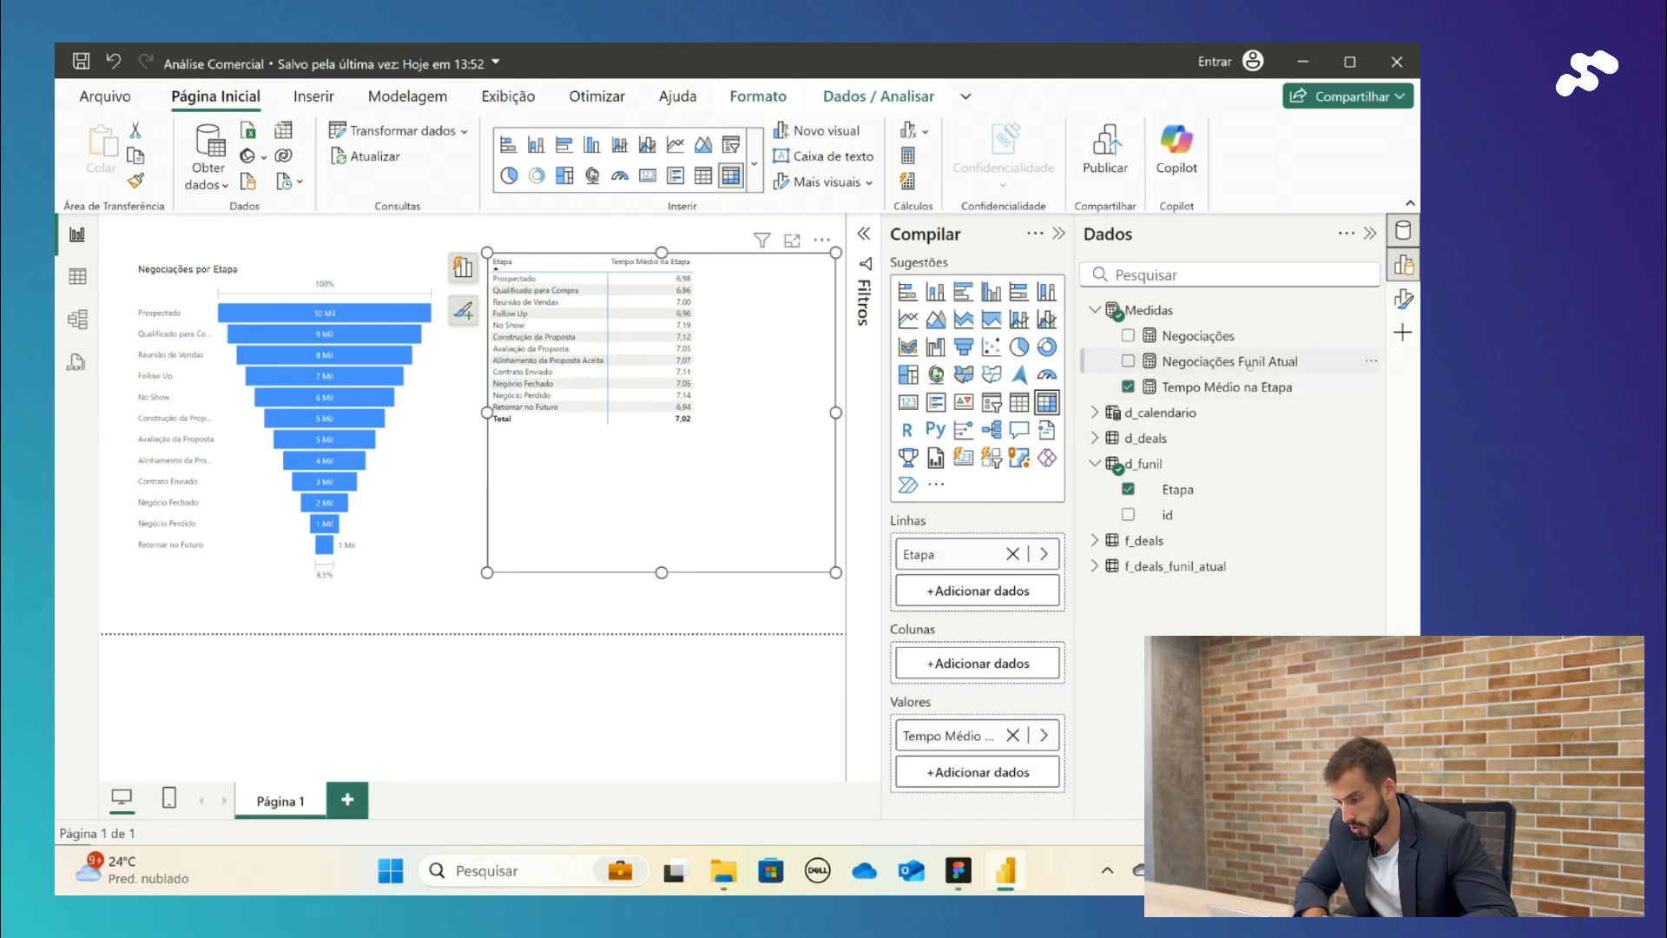
drag(1251, 363, 740, 529)
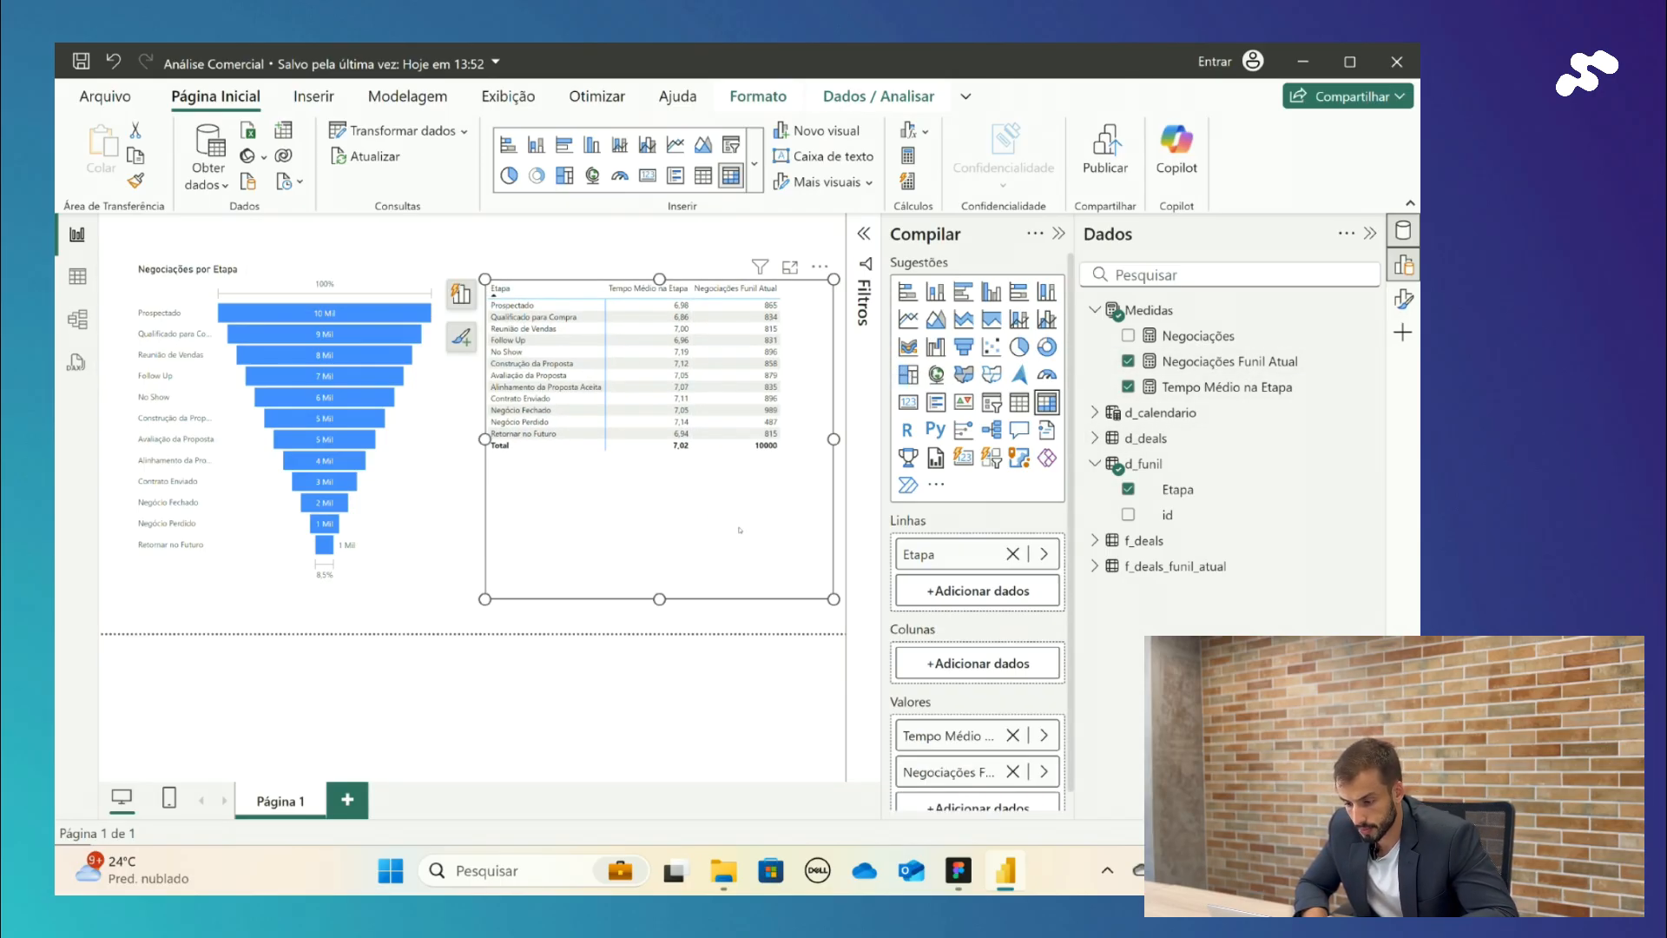
Step: Format the Negociações Funil Atual measure with a thousands separator and move the matrix slightly lower on the page
click(1229, 361)
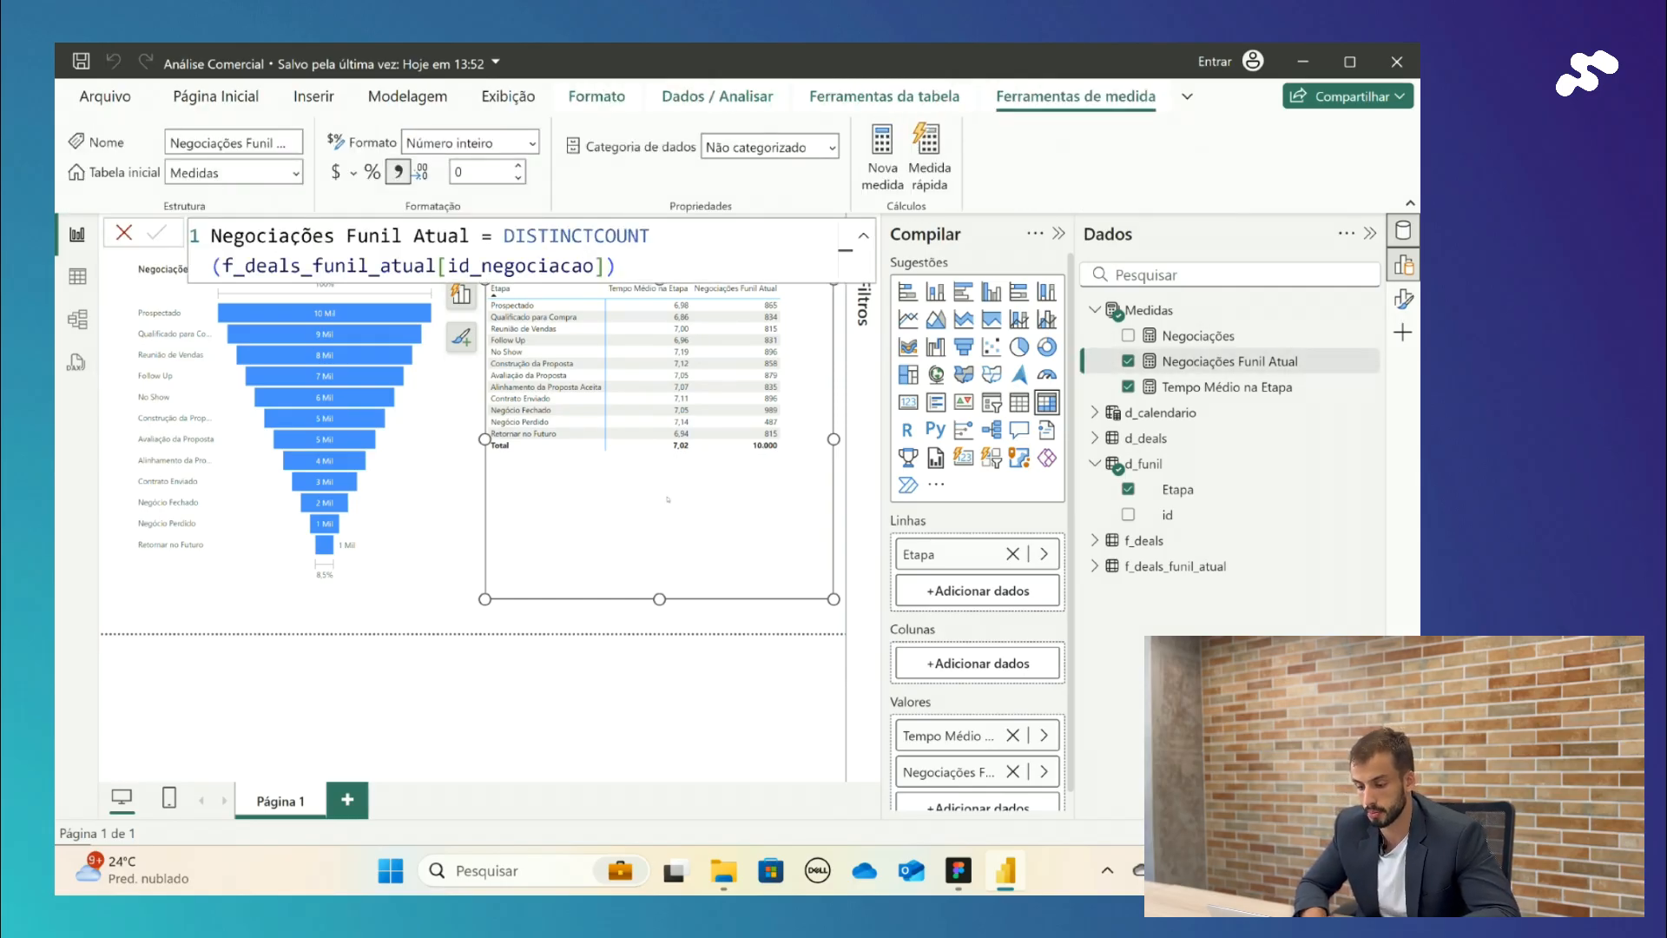
click(671, 531)
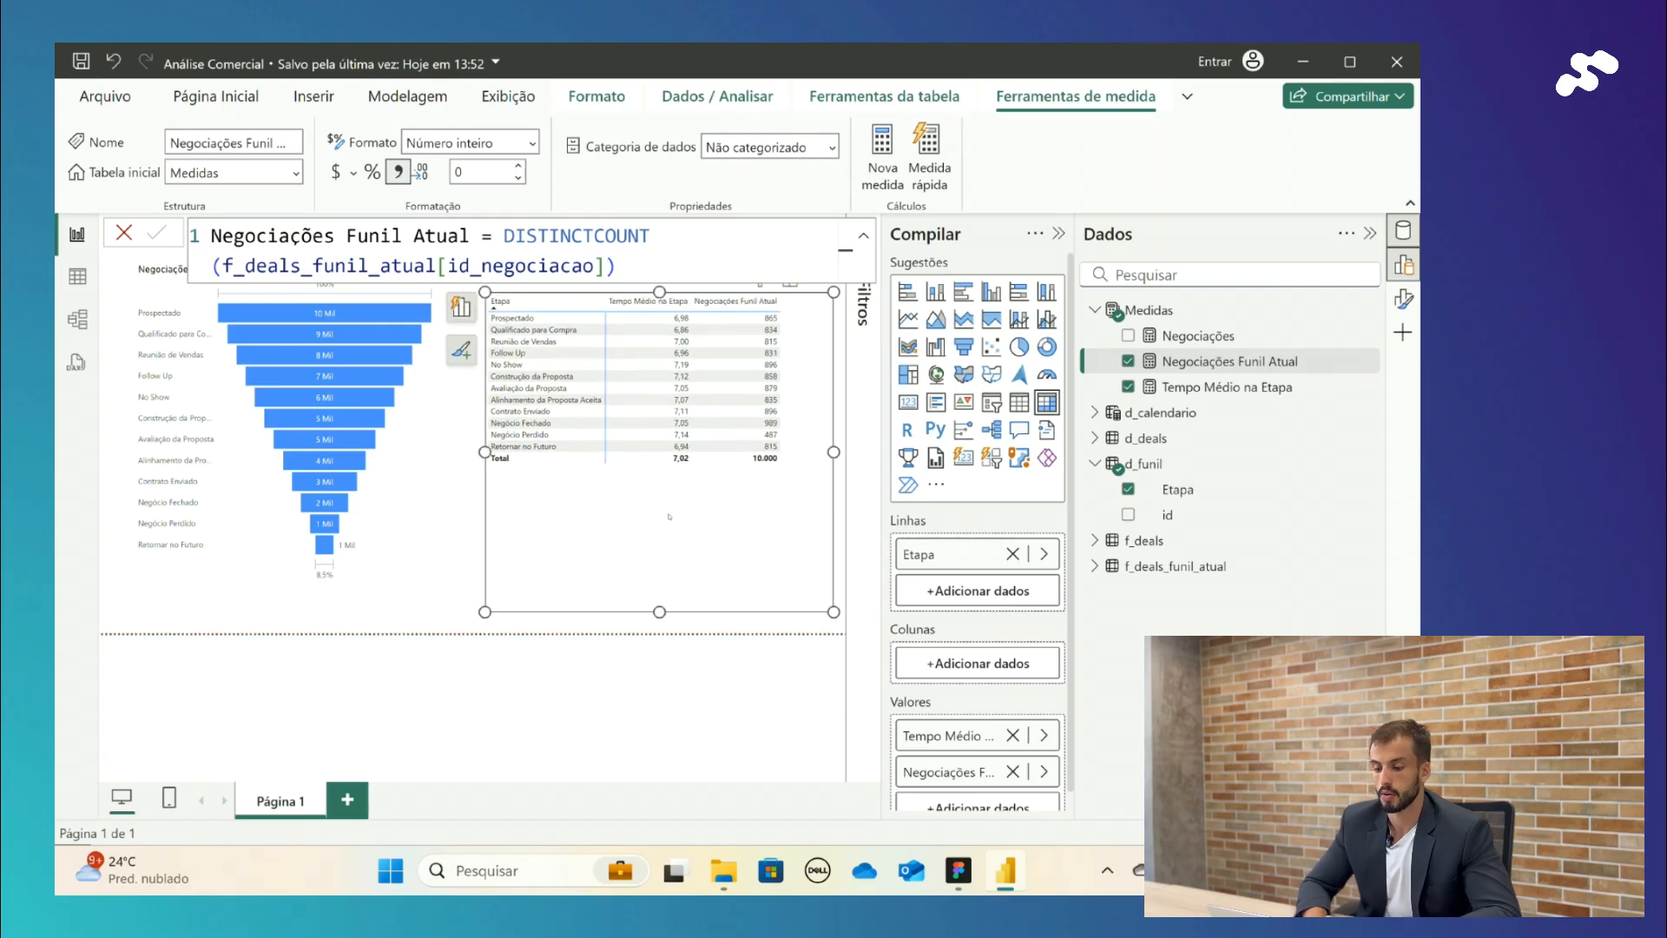
click(732, 657)
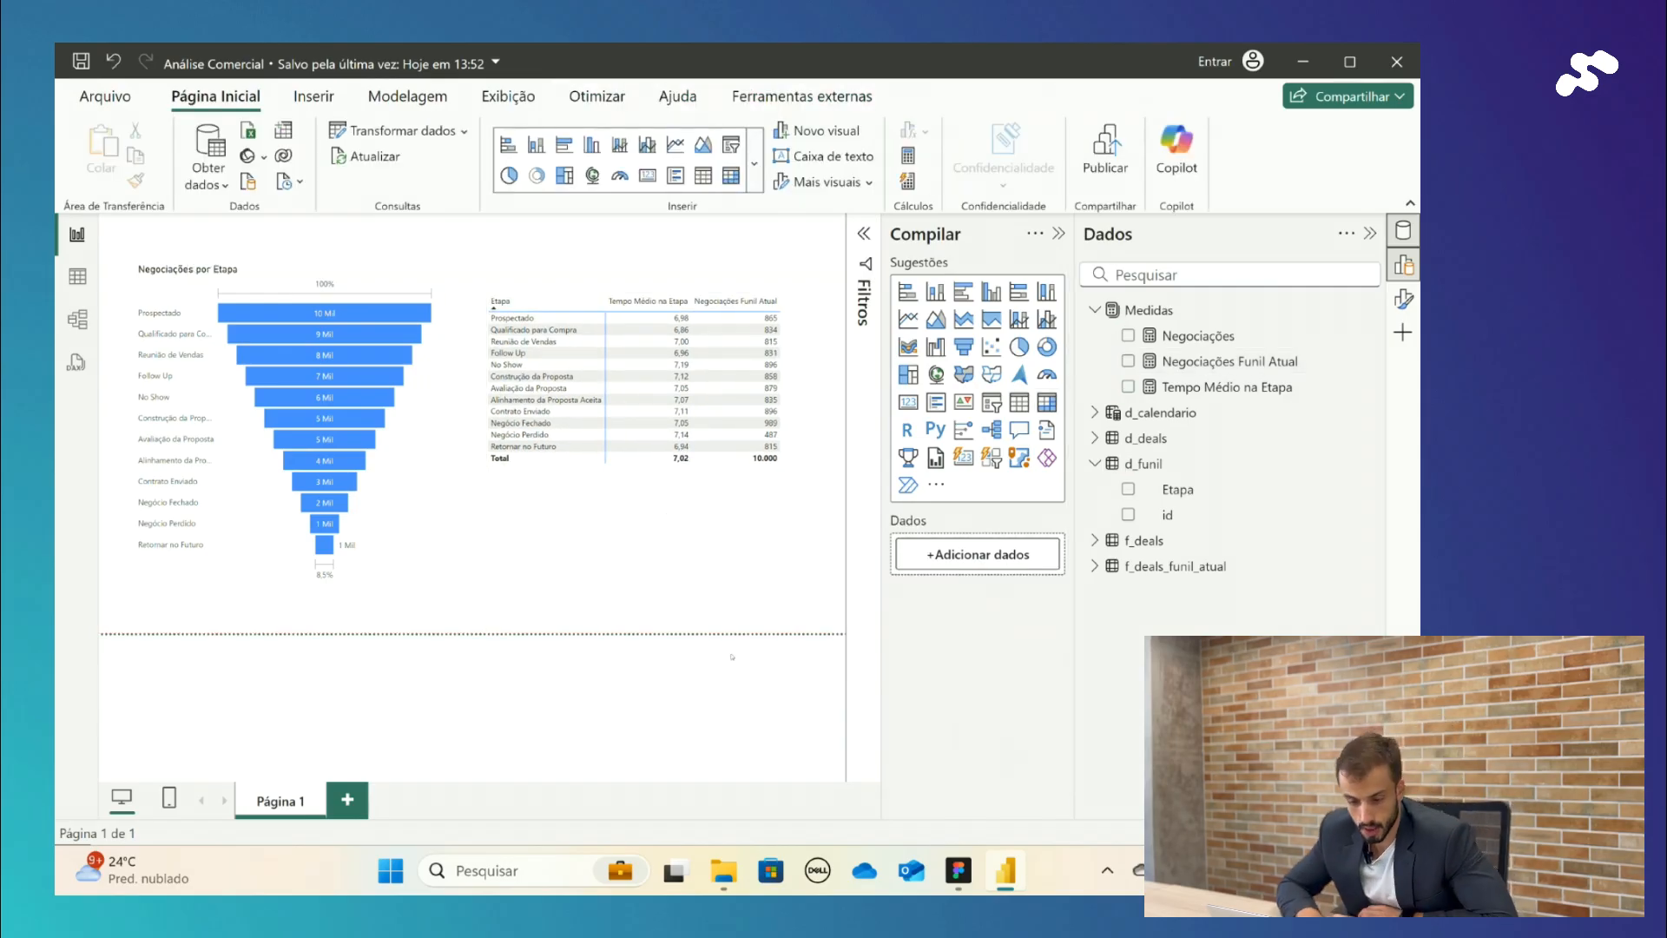
Step: Add the Negociações measure to the stage matrix and show the matrix in focus mode
click(1058, 233)
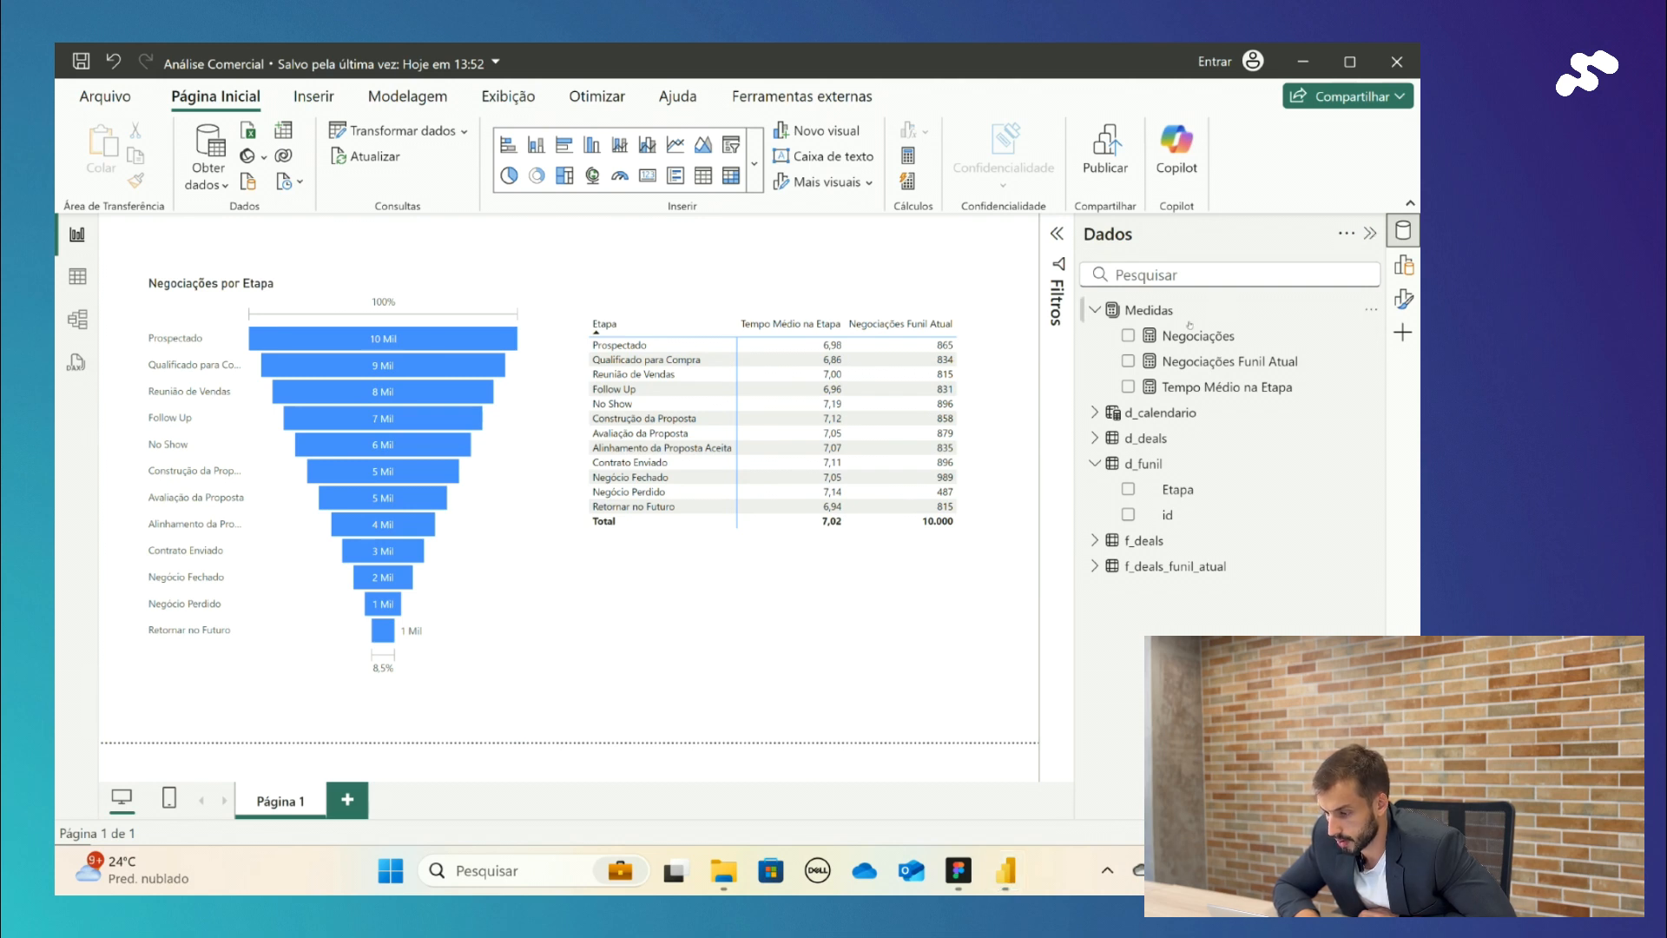
drag(1168, 337, 877, 373)
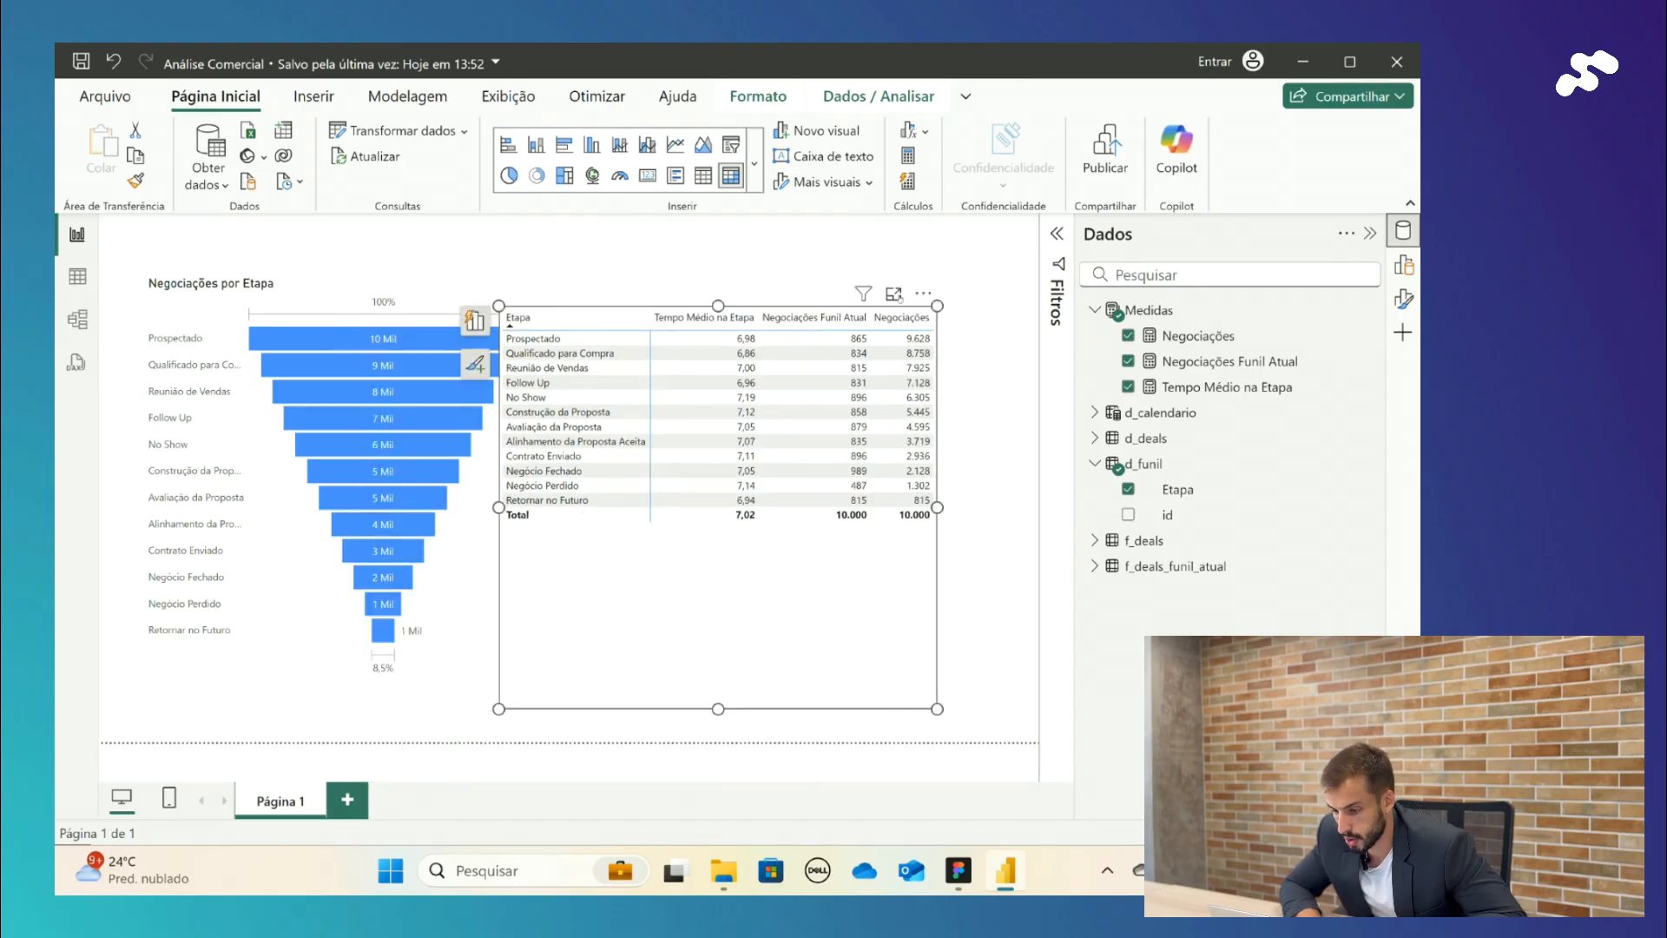
click(893, 294)
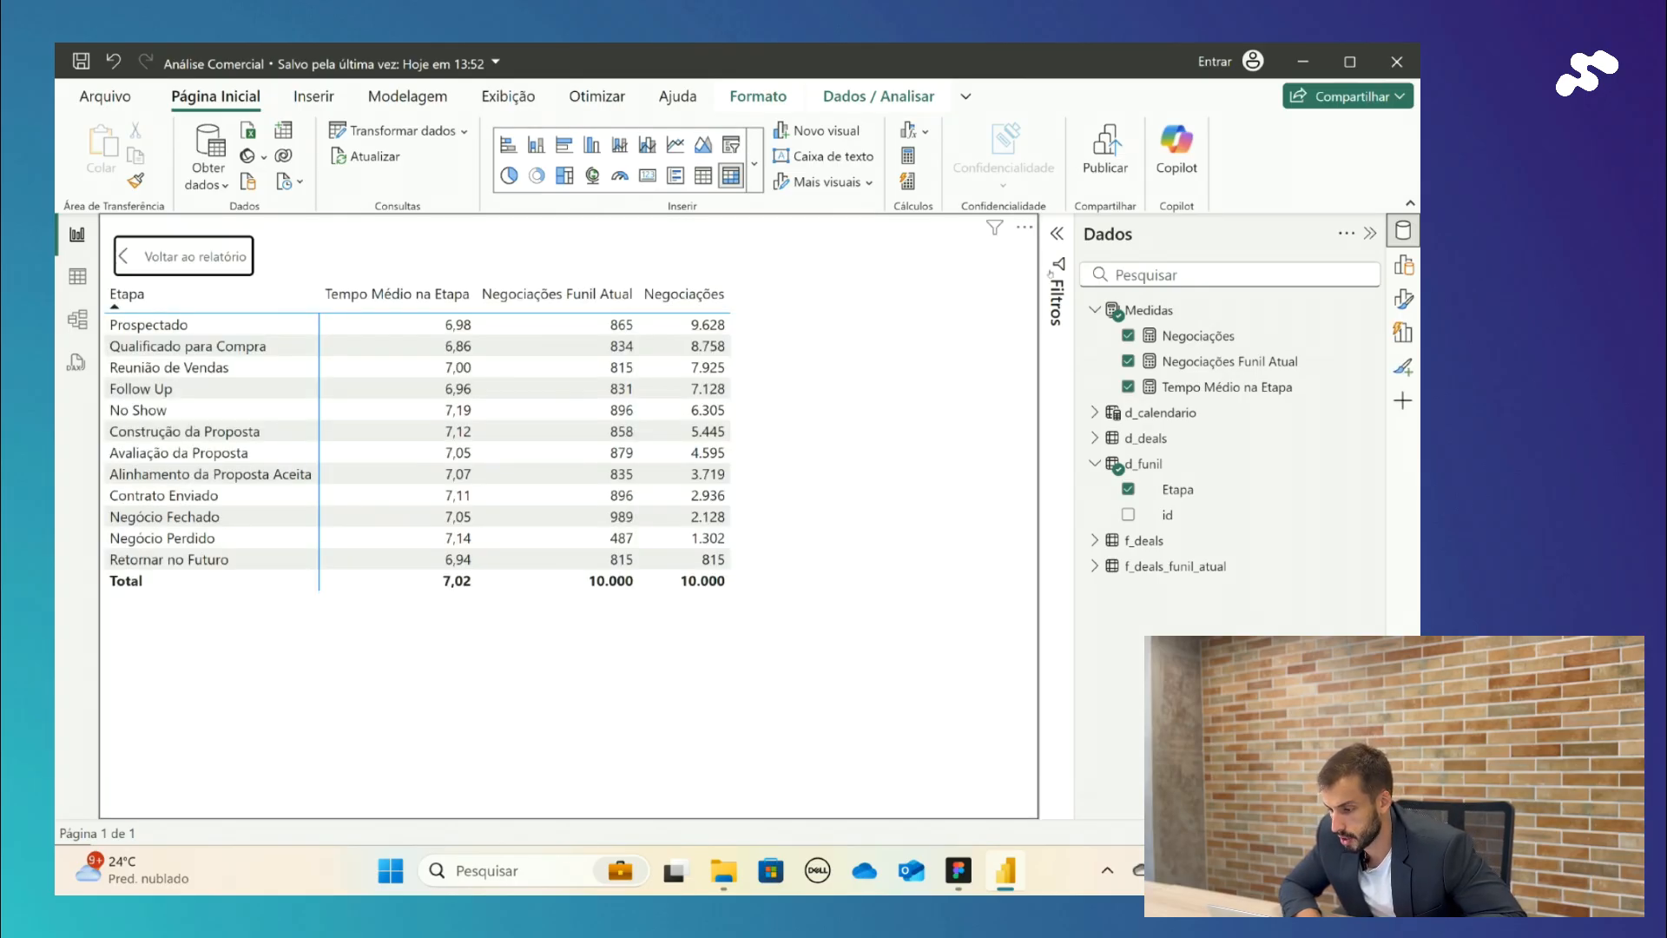